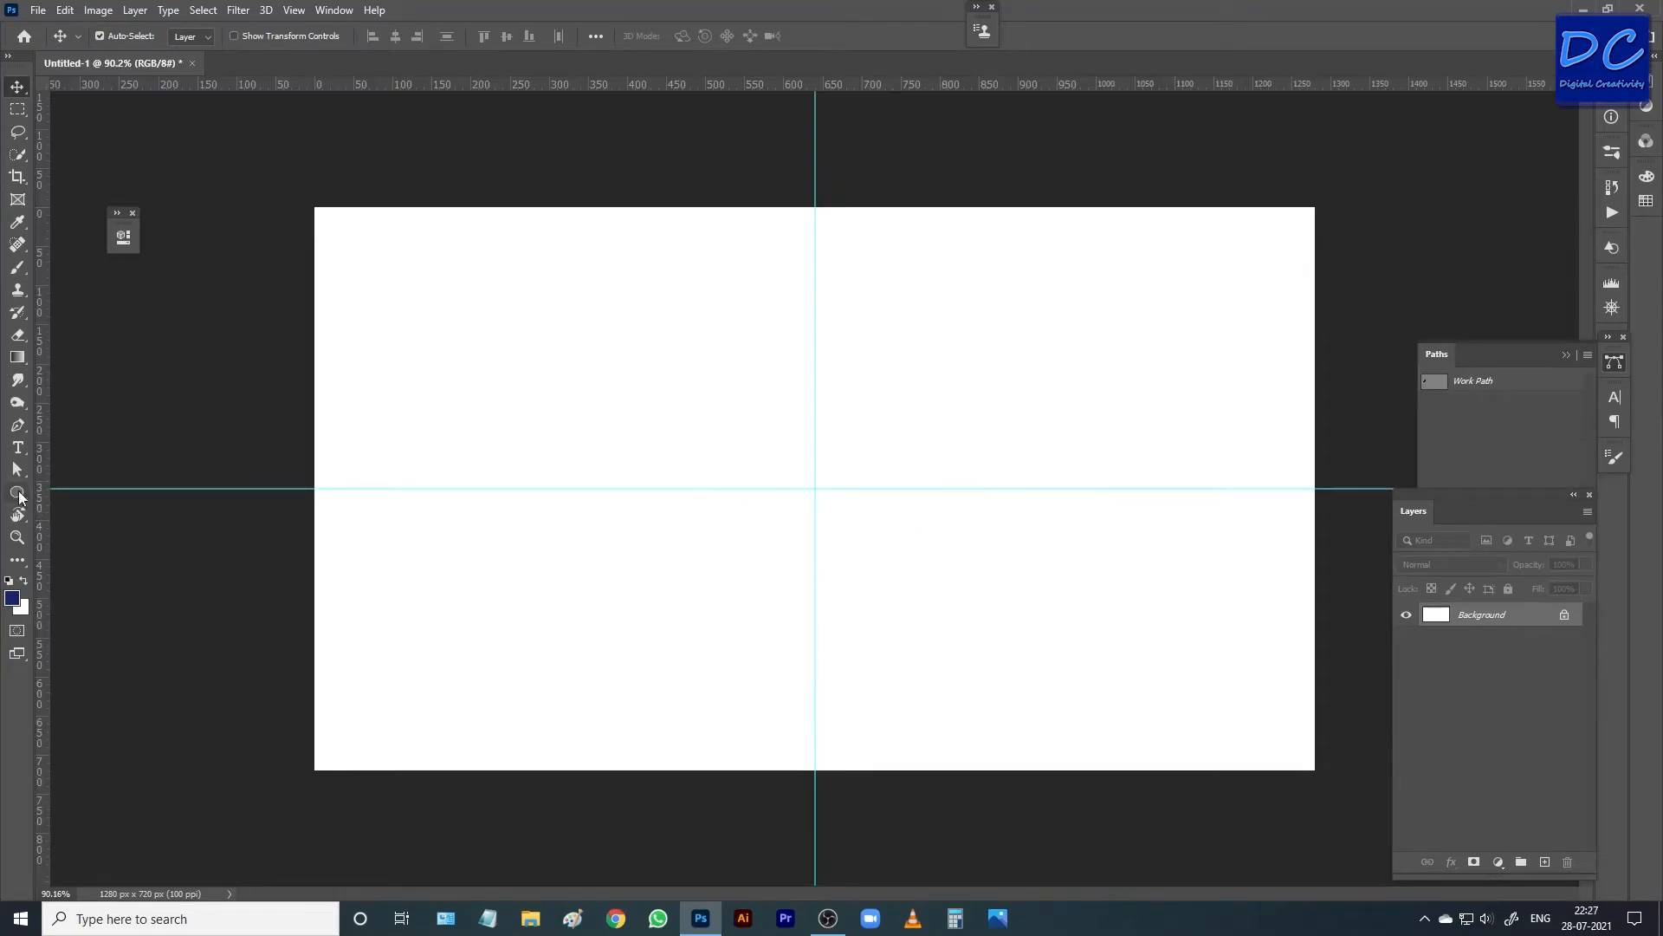
Draw a circle about 322 px in diameter centred on the crossing of the guides and remove its fill.
left_click(17, 492)
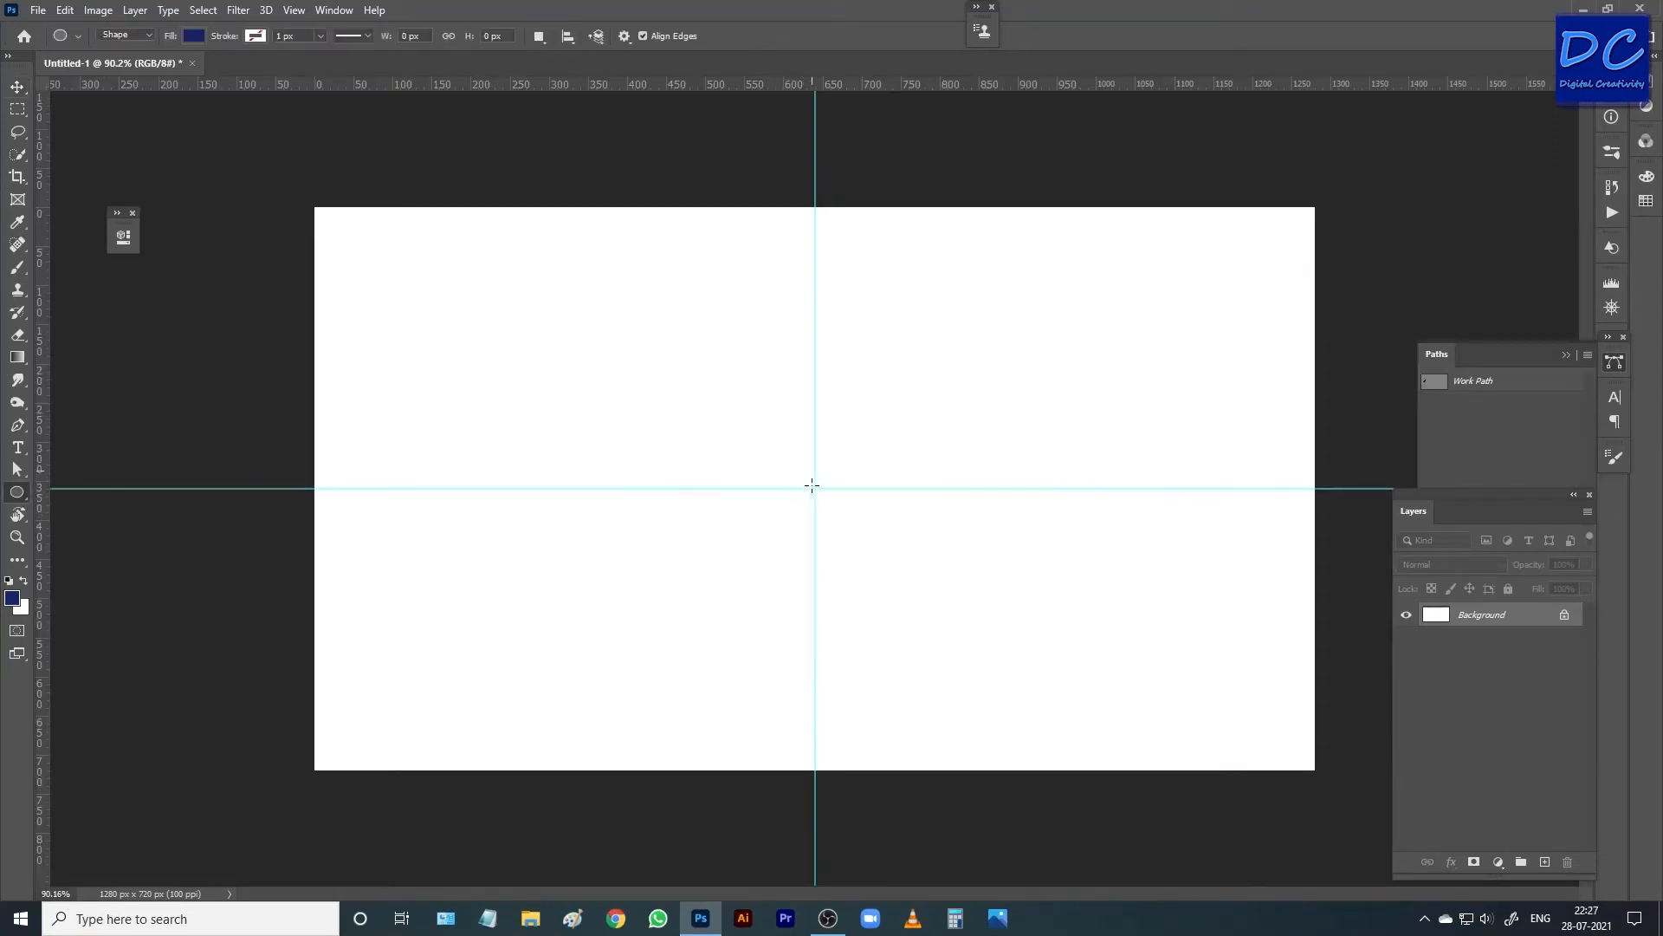
left_click_drag(815, 487, 941, 712)
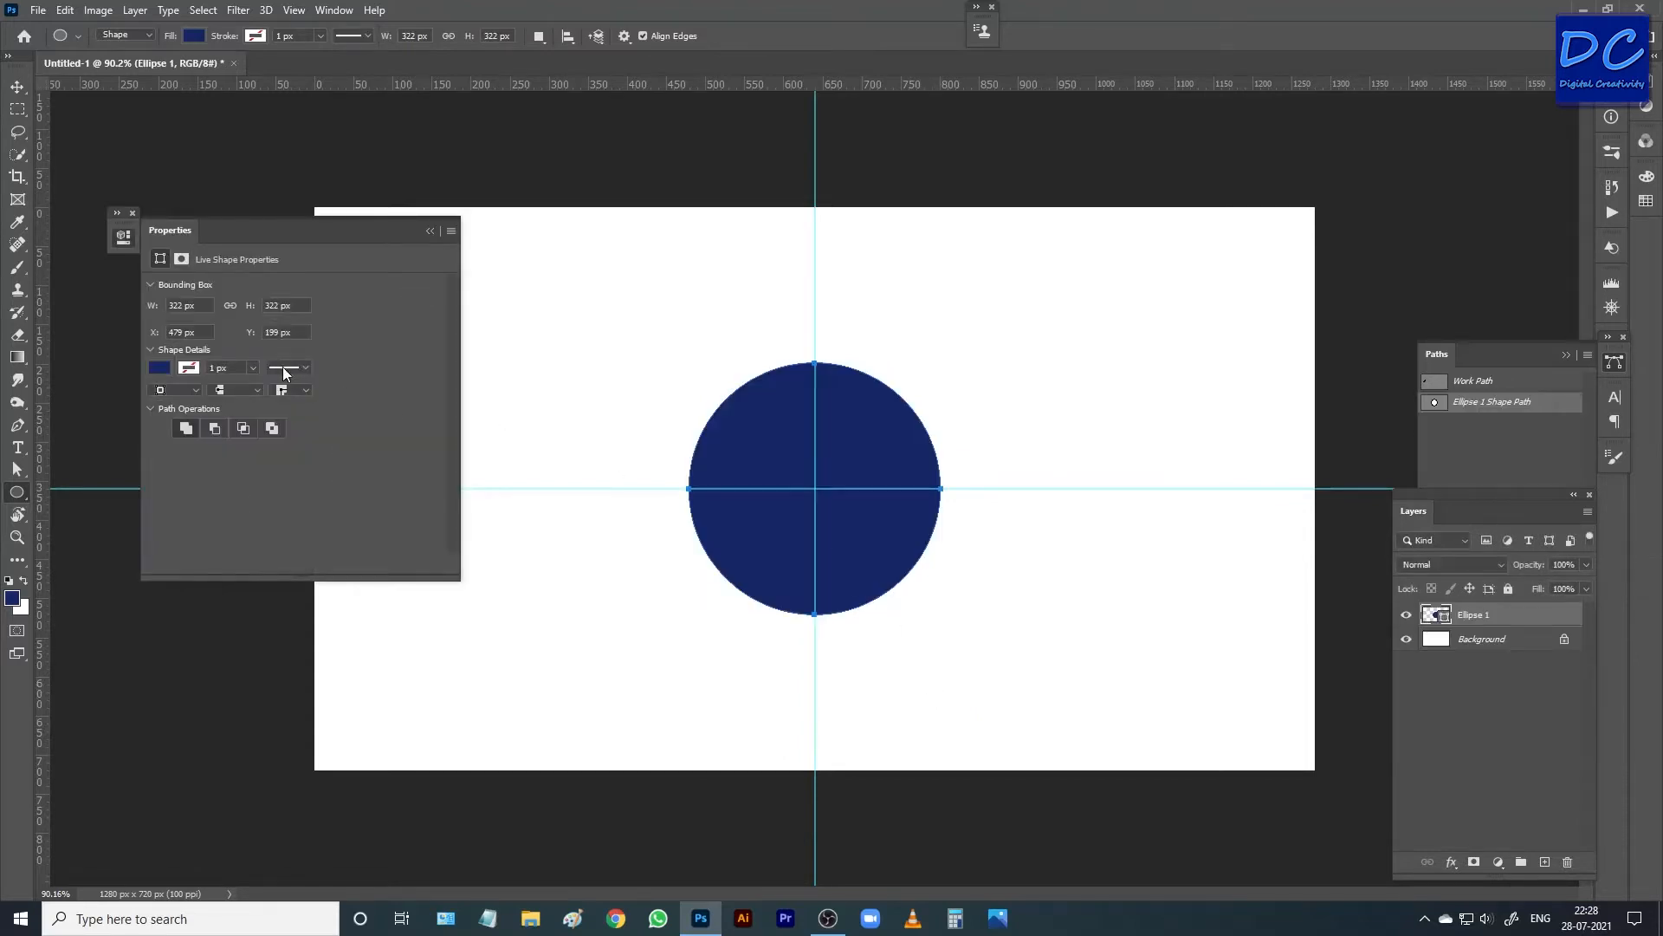
left_click(162, 369)
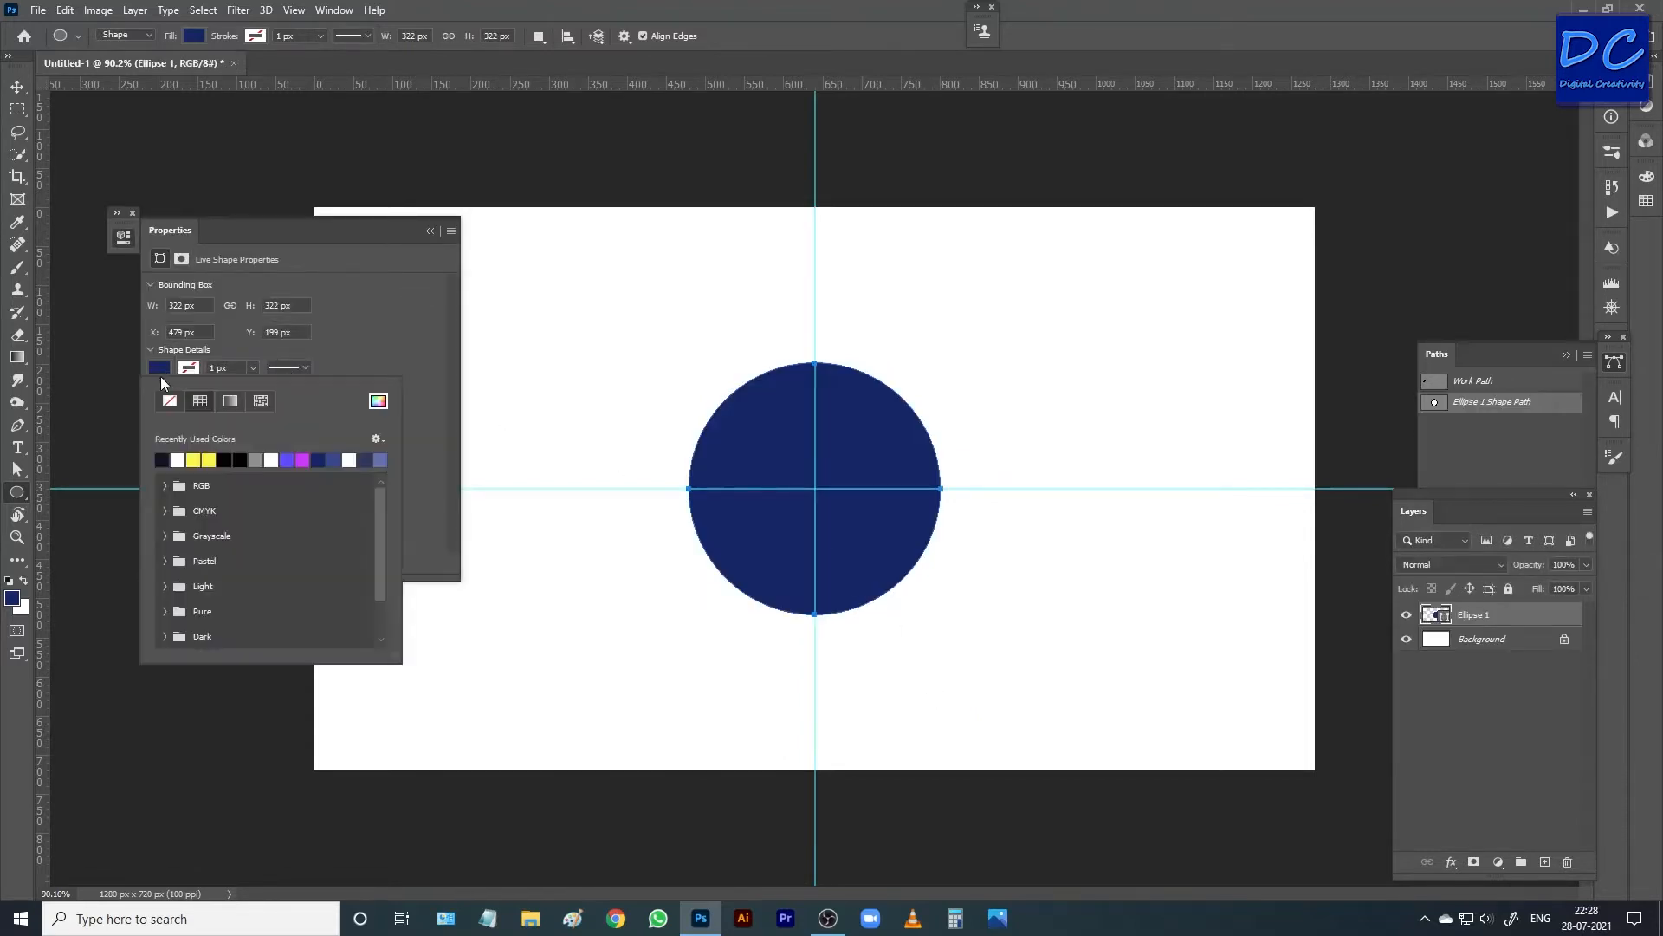
left_click(169, 400)
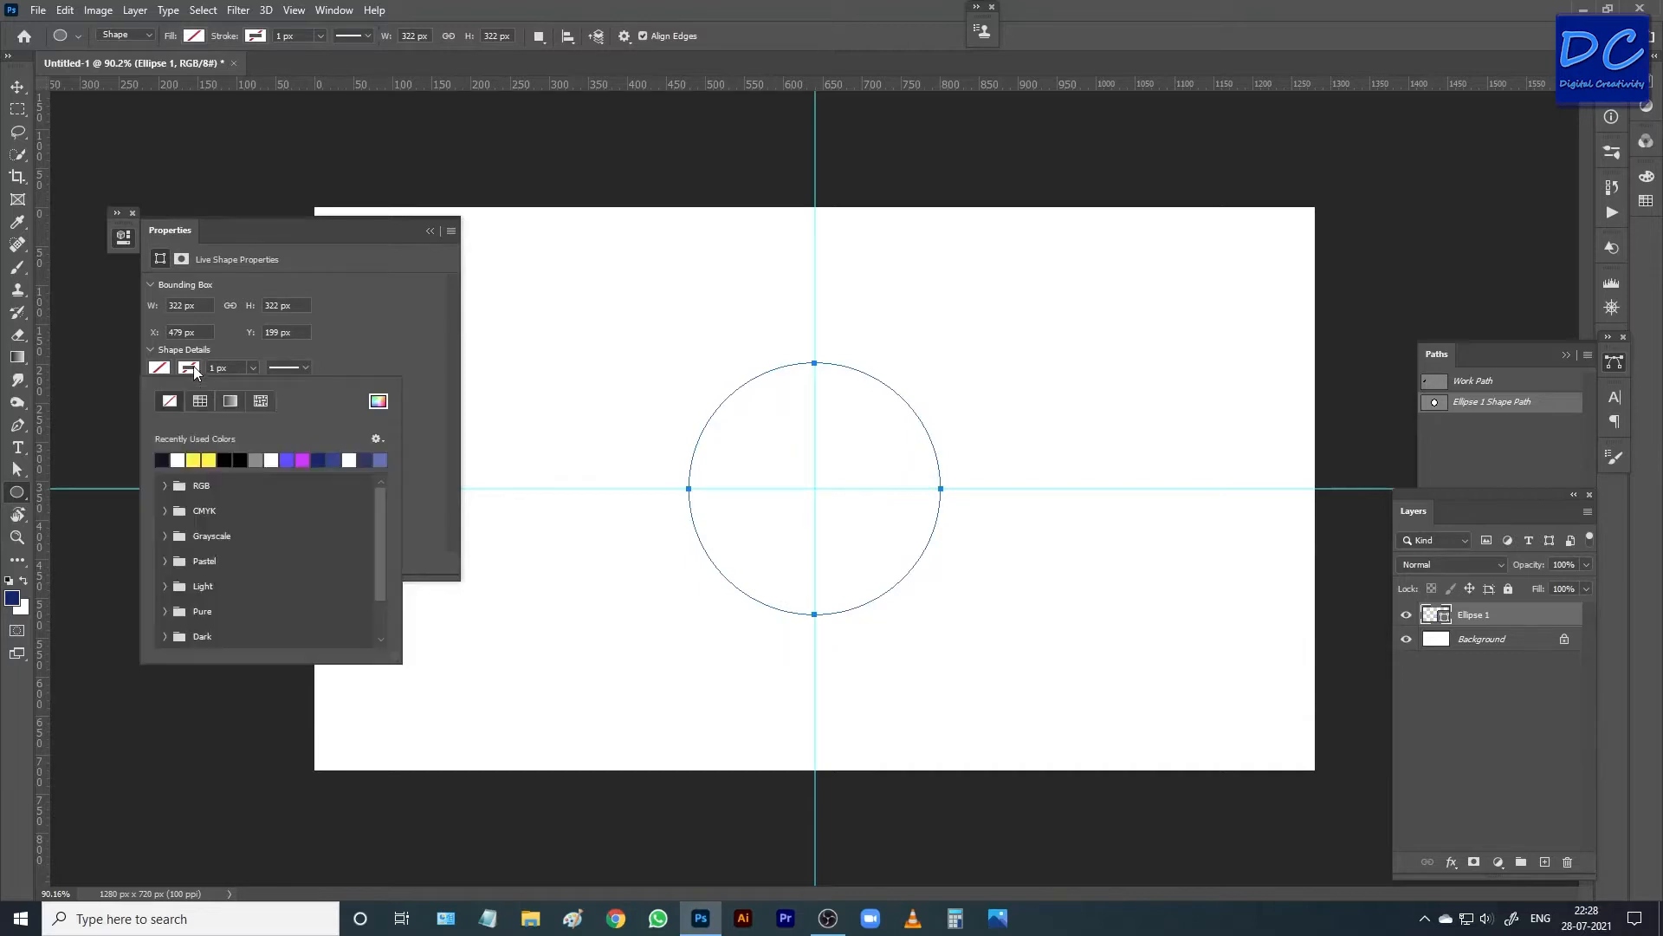
Set the circle's stroke colour to orange fe5f09.
left_click(377, 401)
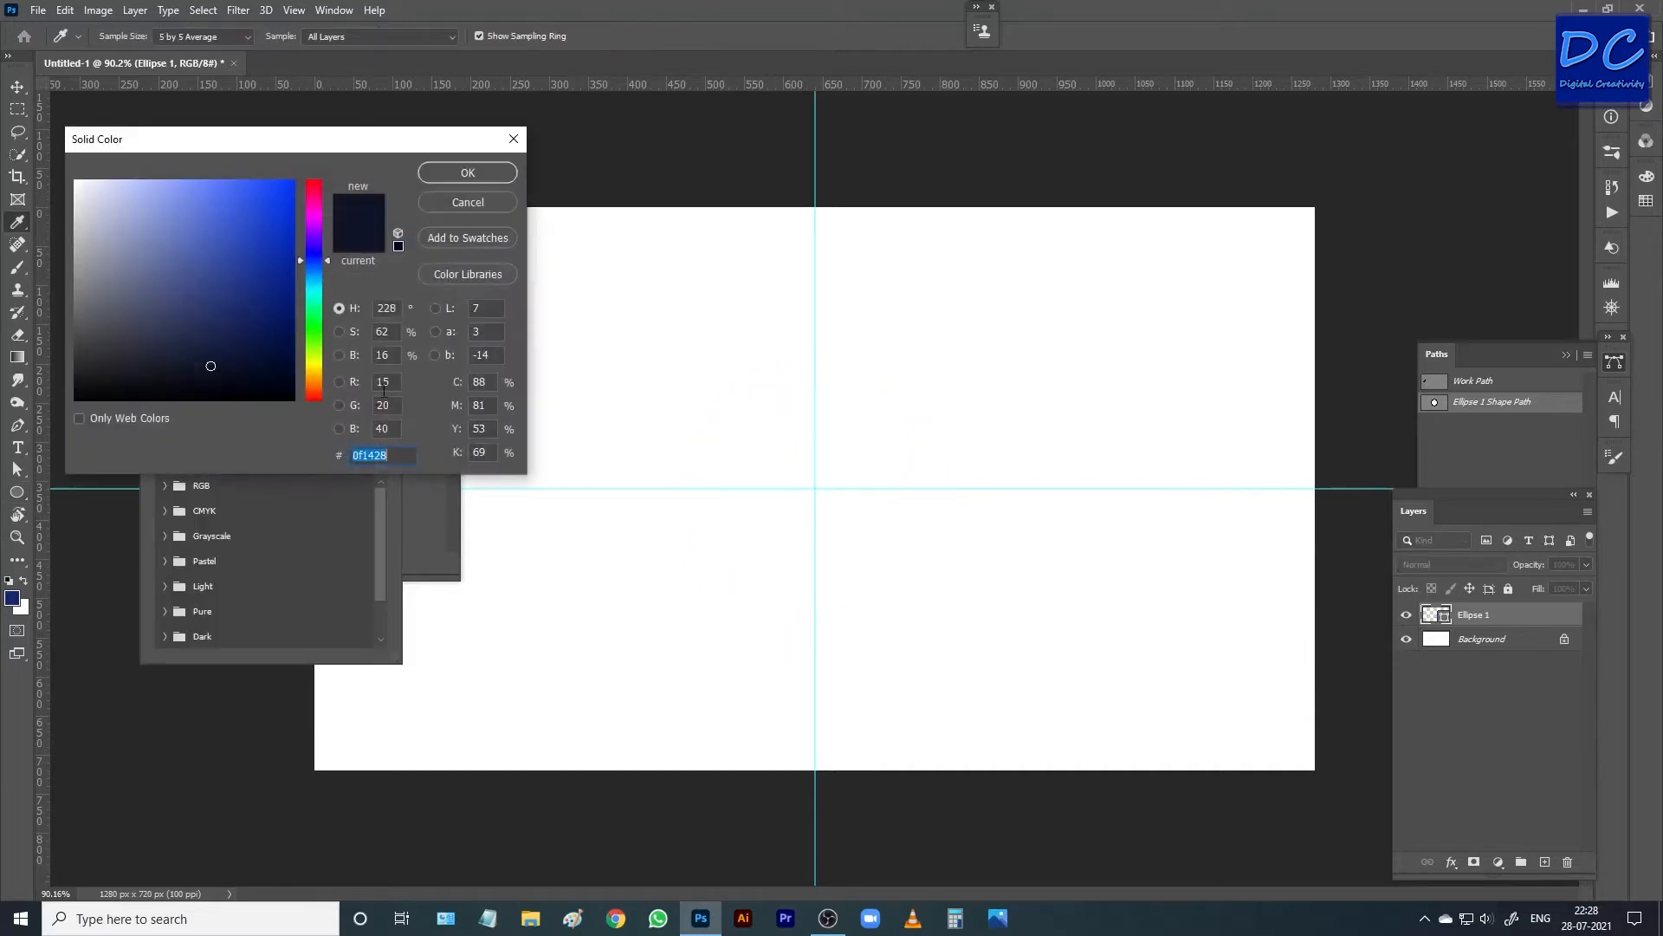
left_click_drag(329, 314, 321, 390)
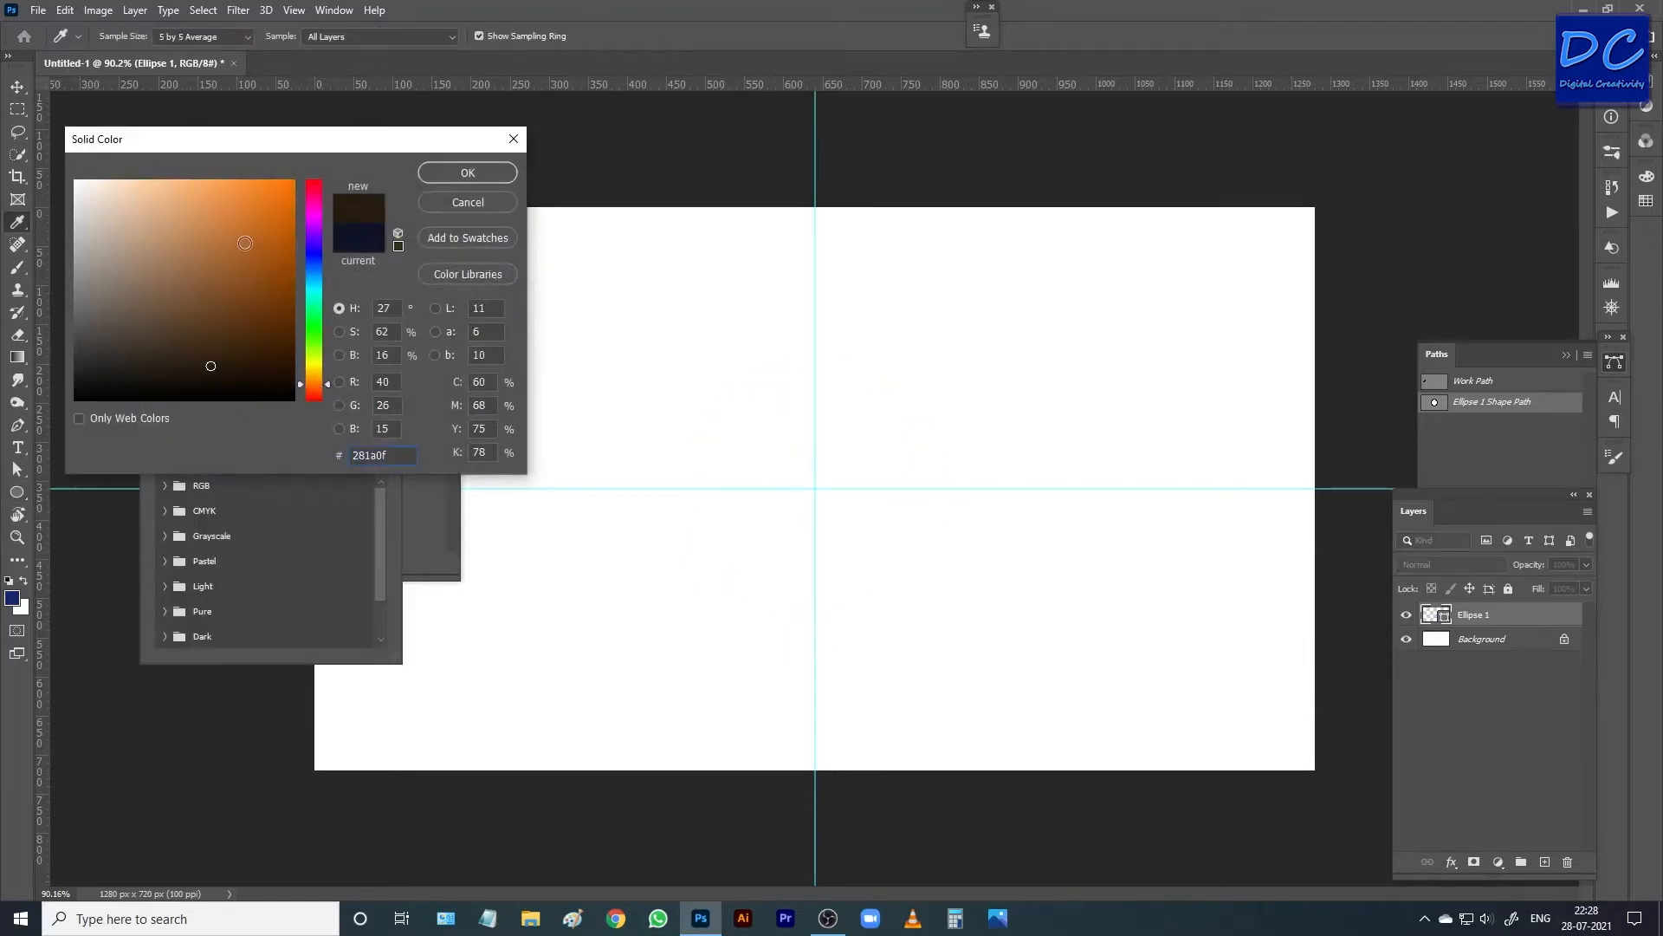
left_click(287, 181)
left_click_drag(307, 383, 308, 387)
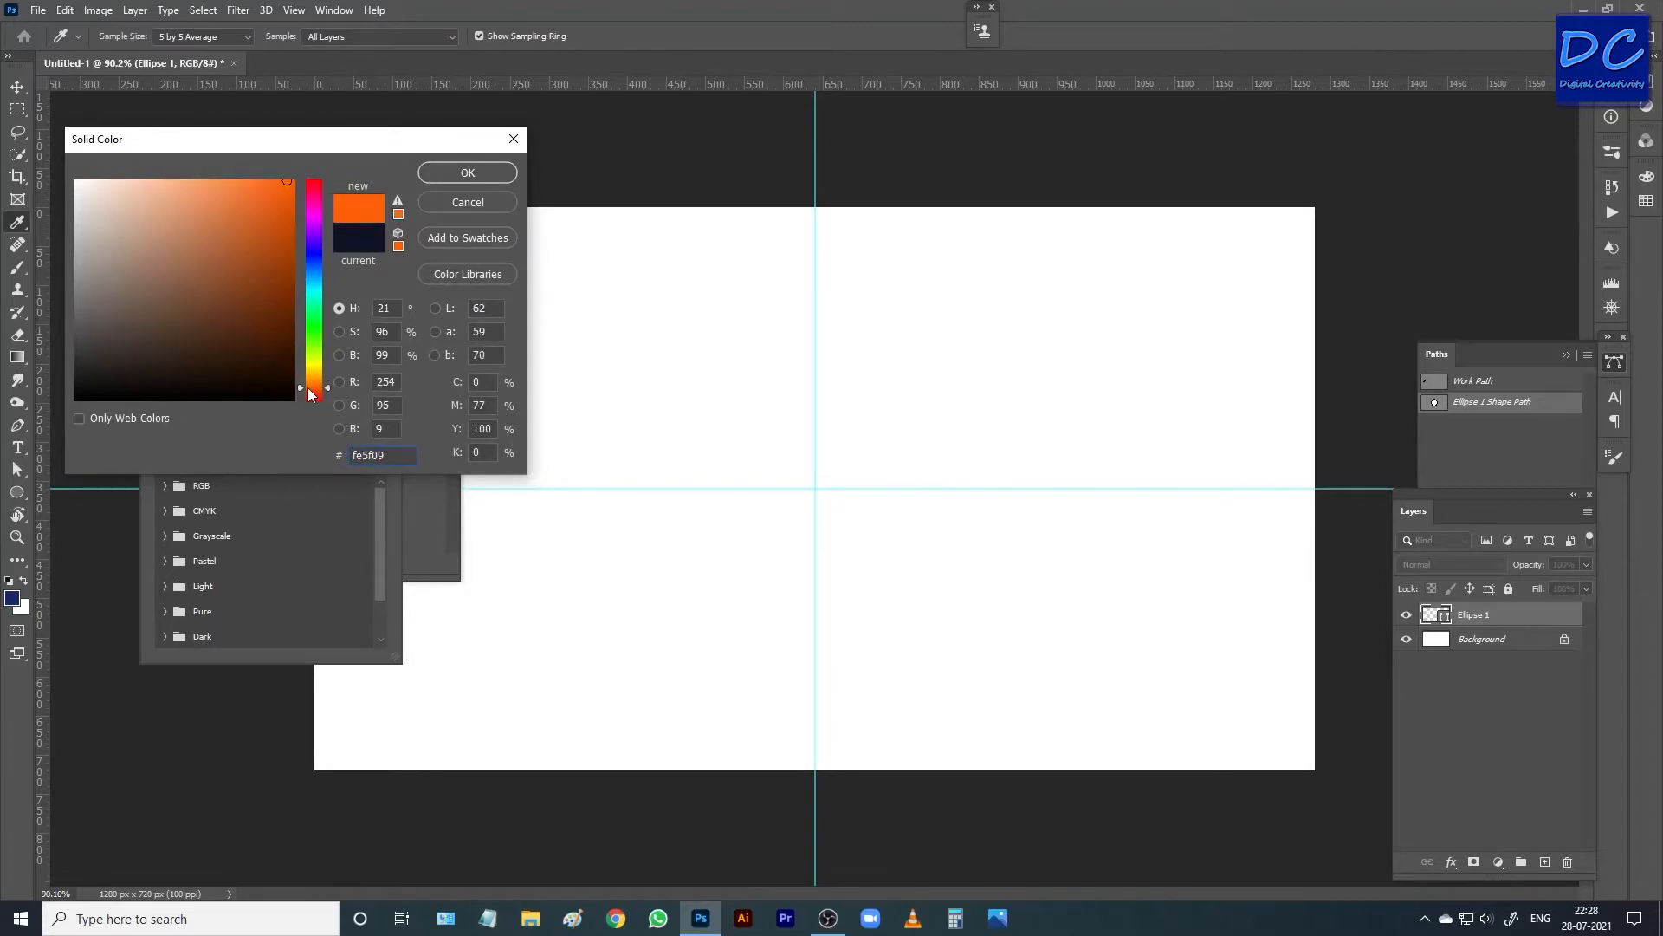
left_click(465, 174)
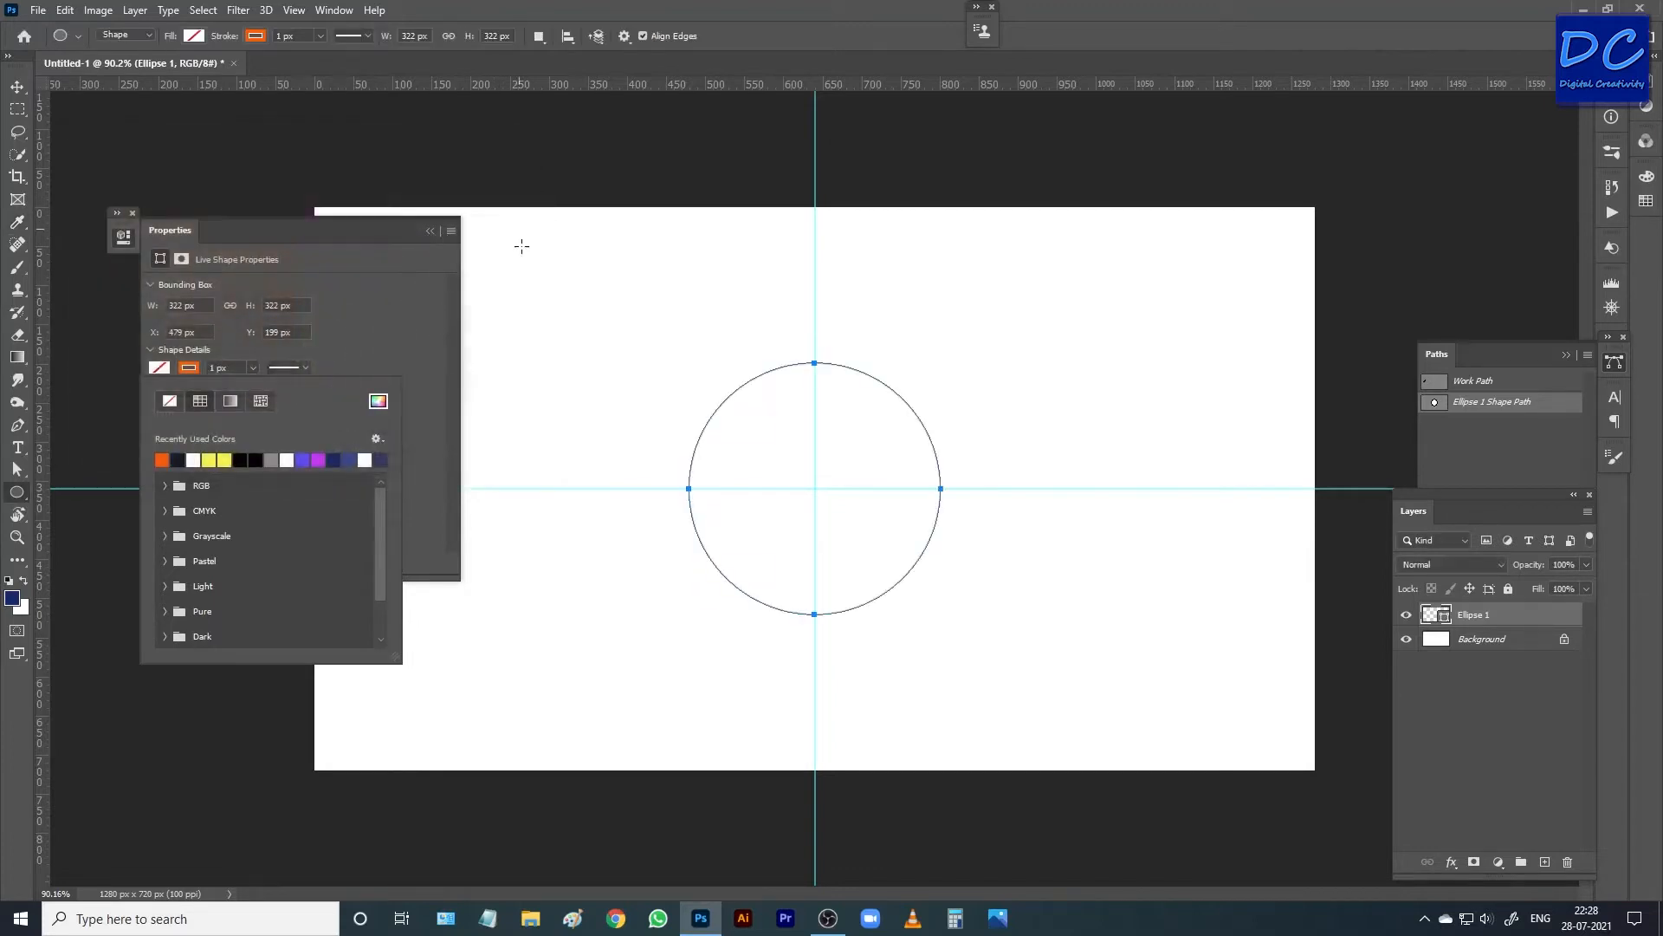
Set the orange circle's stroke width to 7 px and deselect the shape.
left_click(237, 371)
type("7")
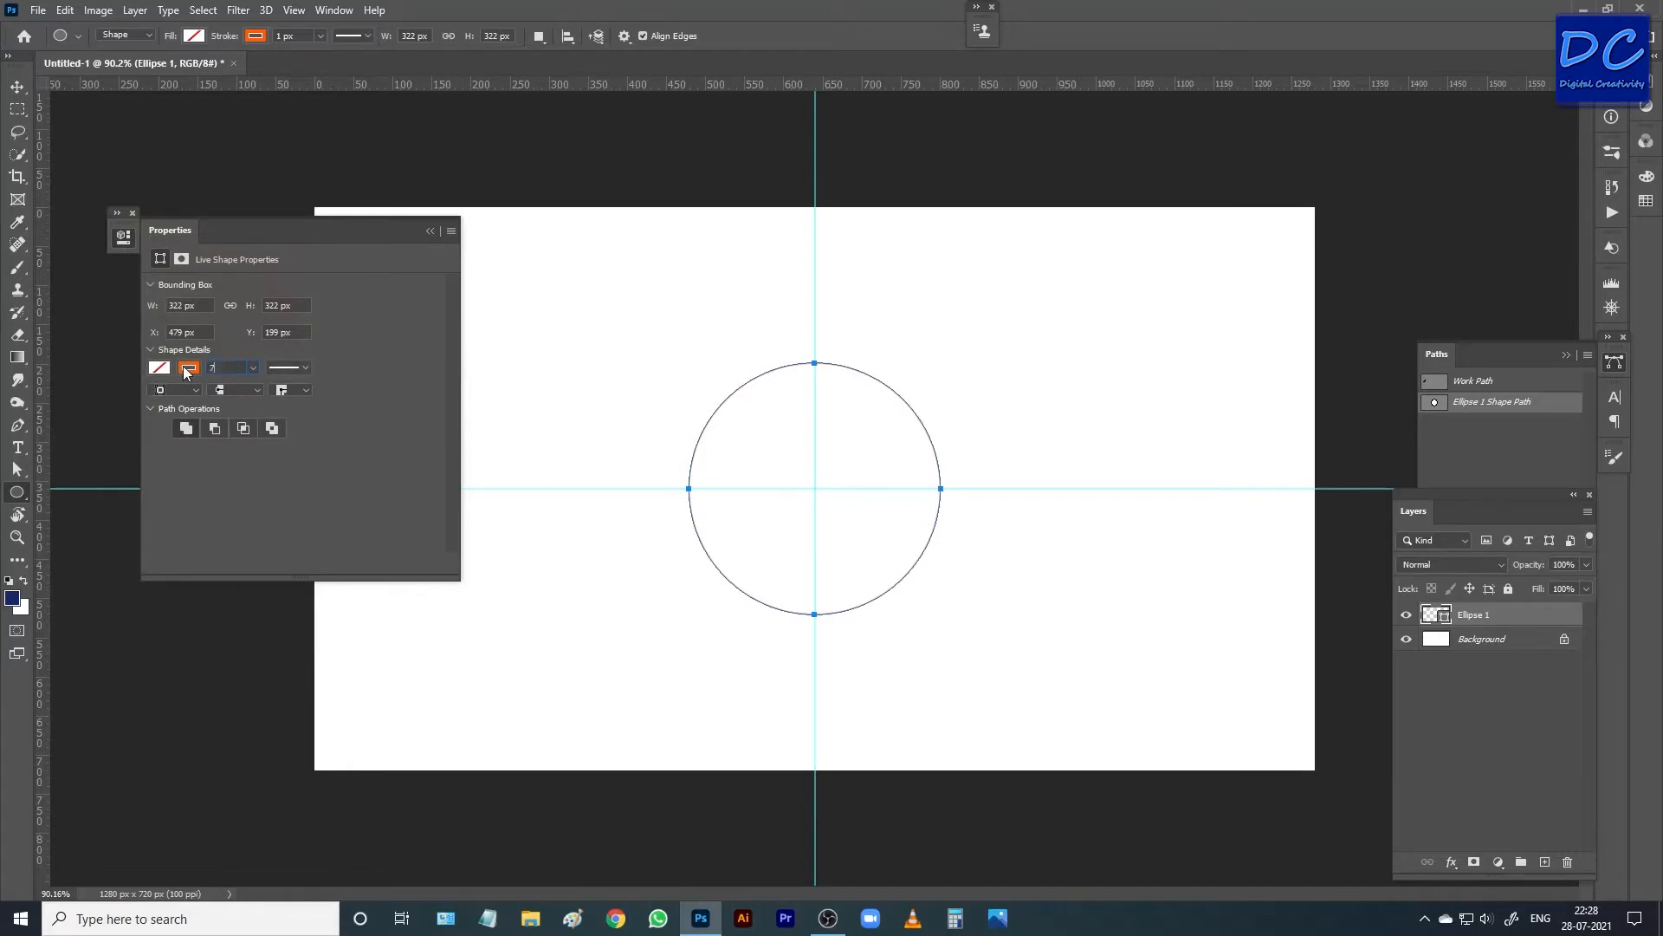
key("Return")
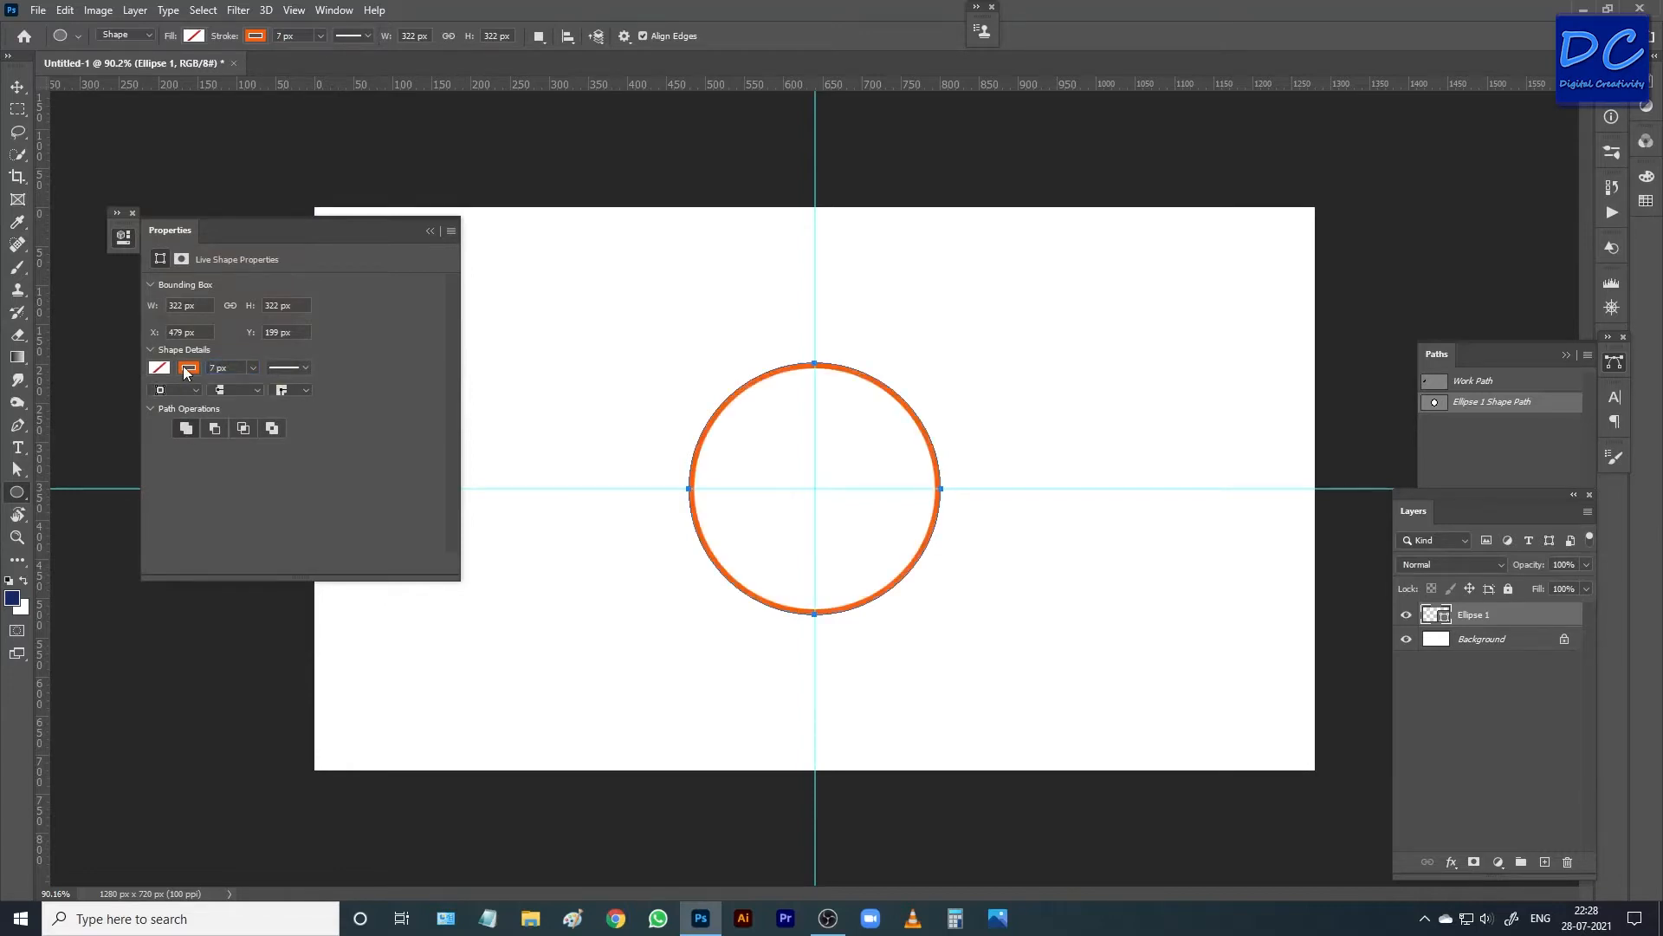
left_click(430, 231)
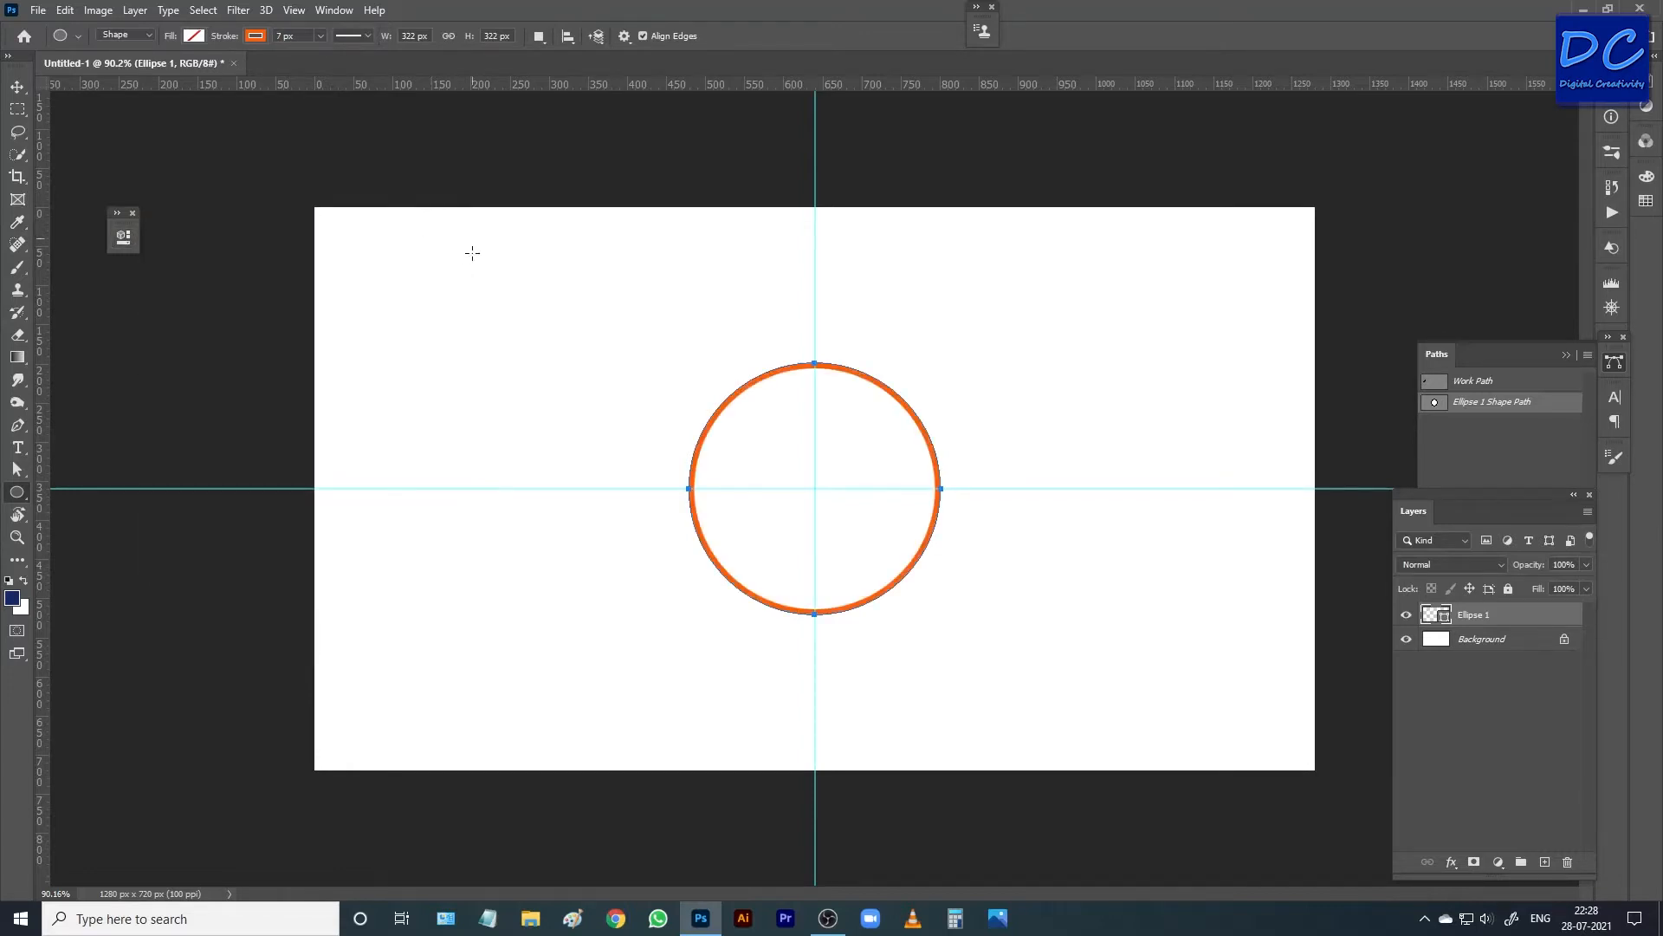
left_click(468, 362, "ctrl")
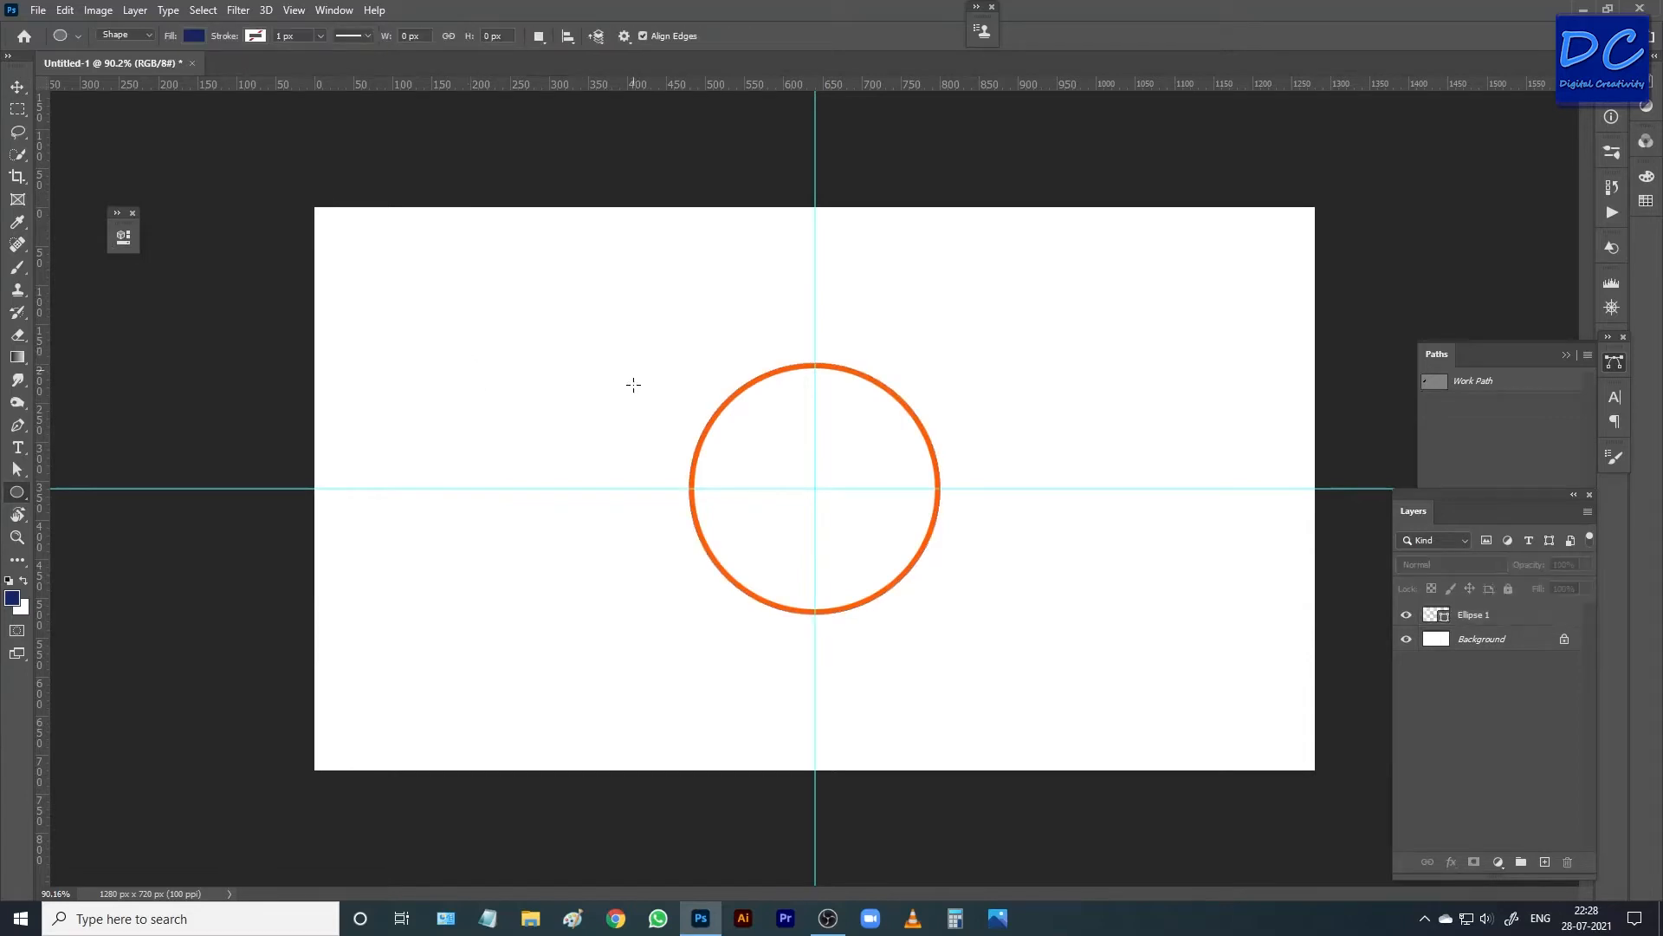
Add a layer above the ring and draw a small circle about 33 px wide in the canvas's upper-left area.
left_click(1480, 616)
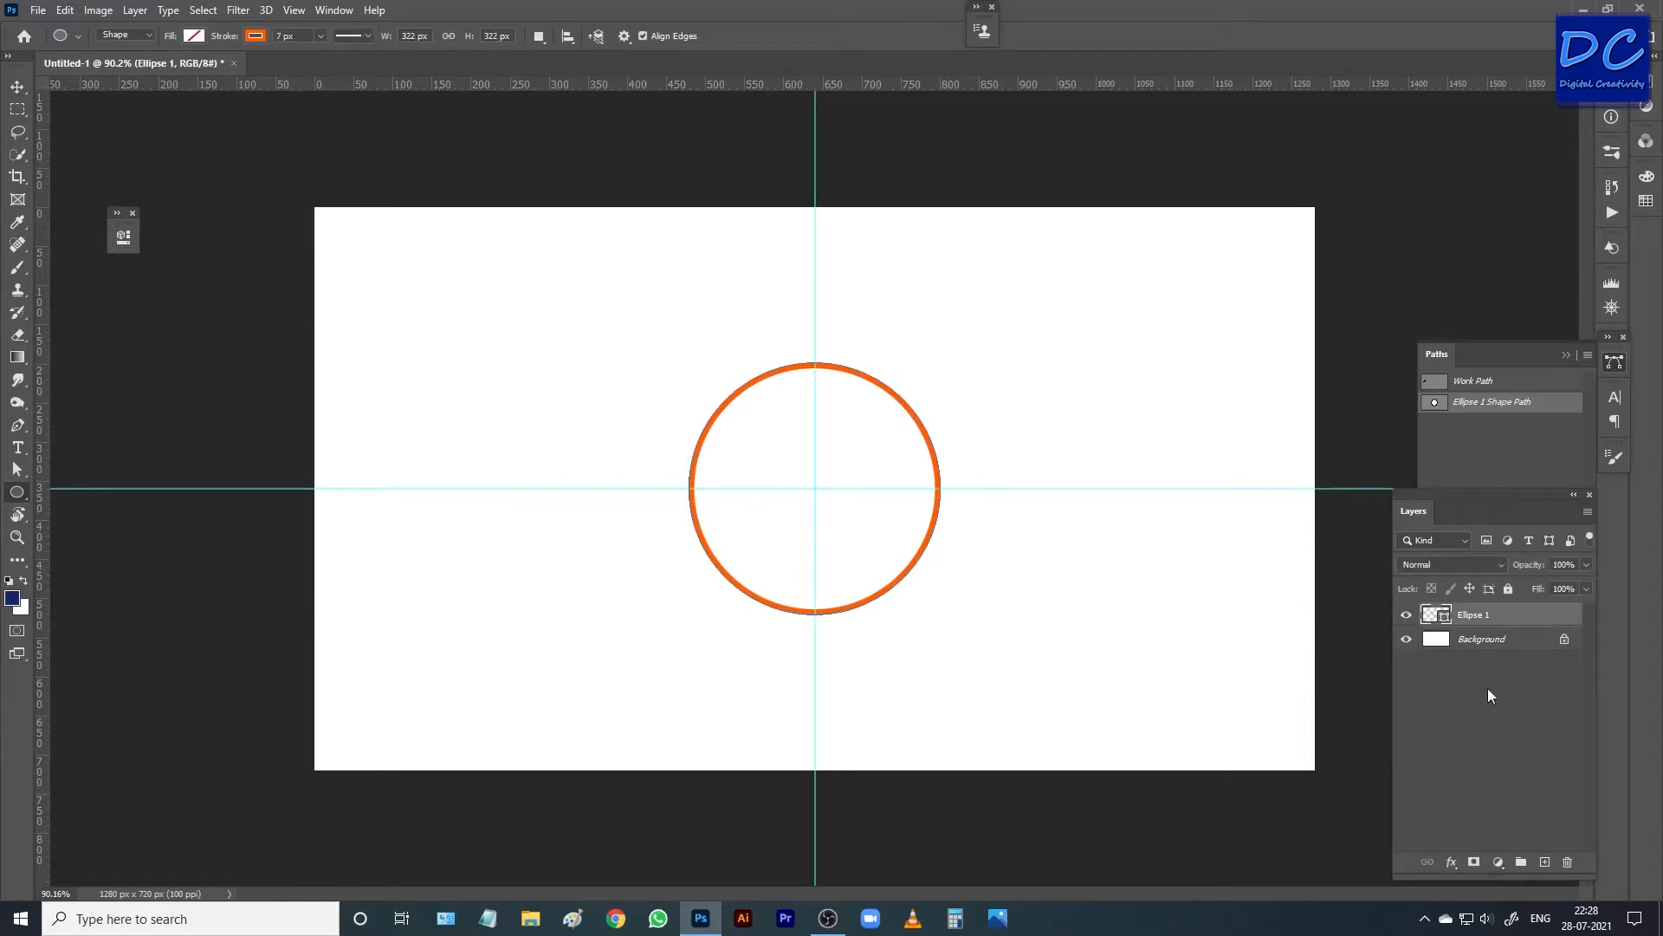
left_click(1545, 862)
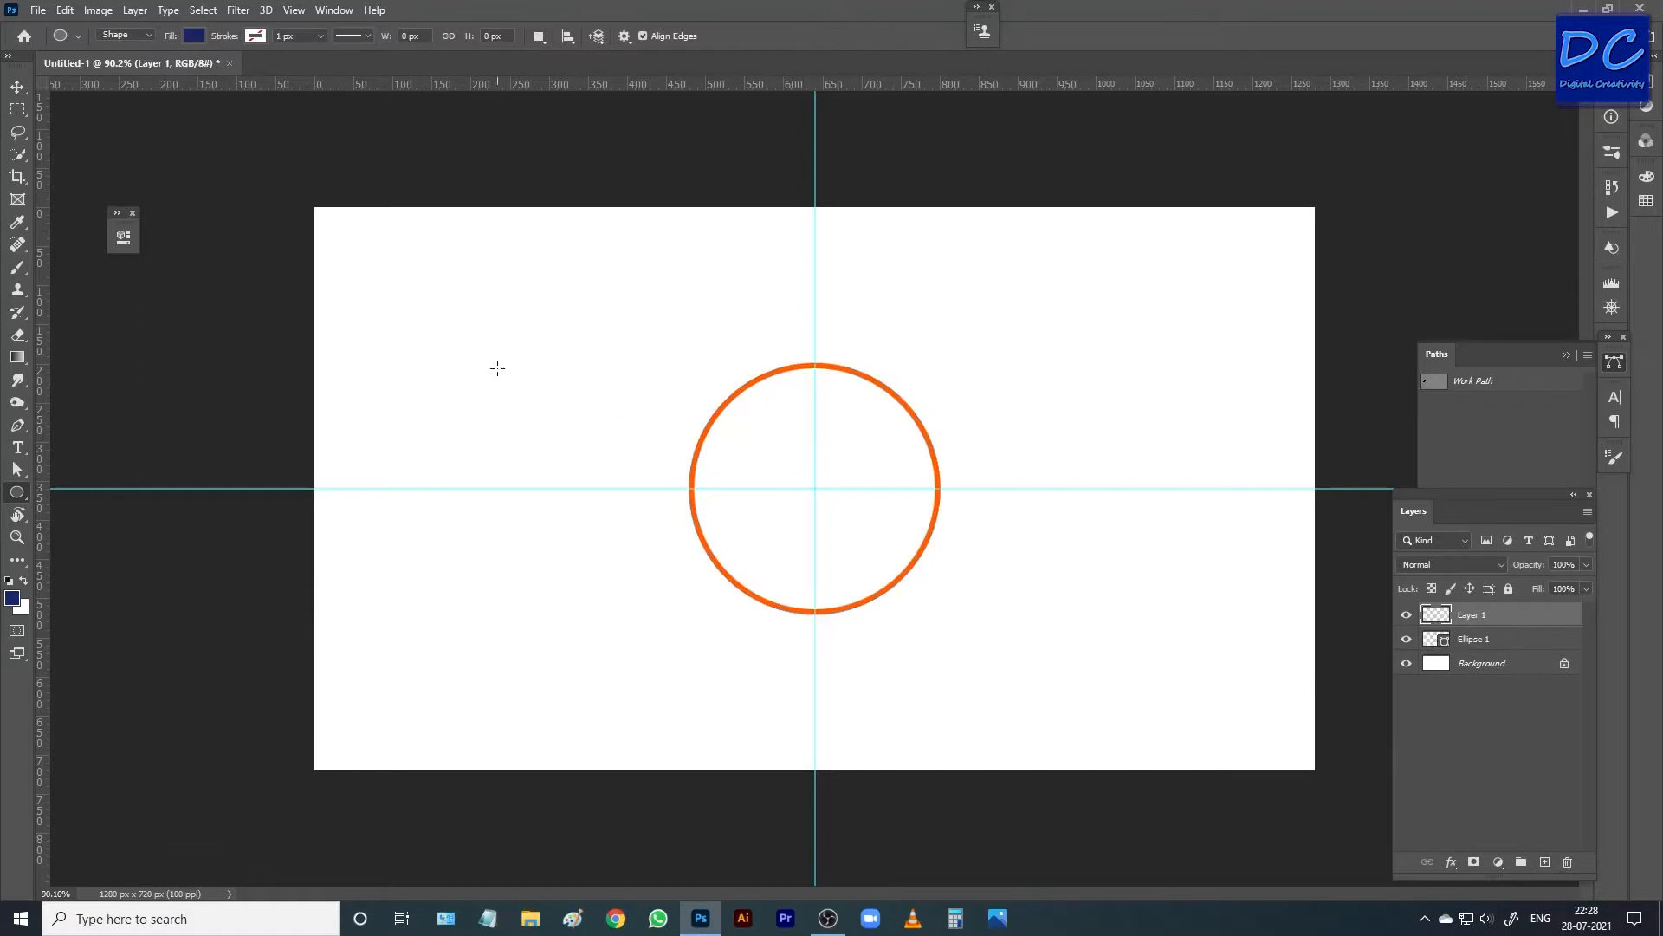
scroll(497, 368, "up", 4)
left_click_drag(562, 344, 789, 538)
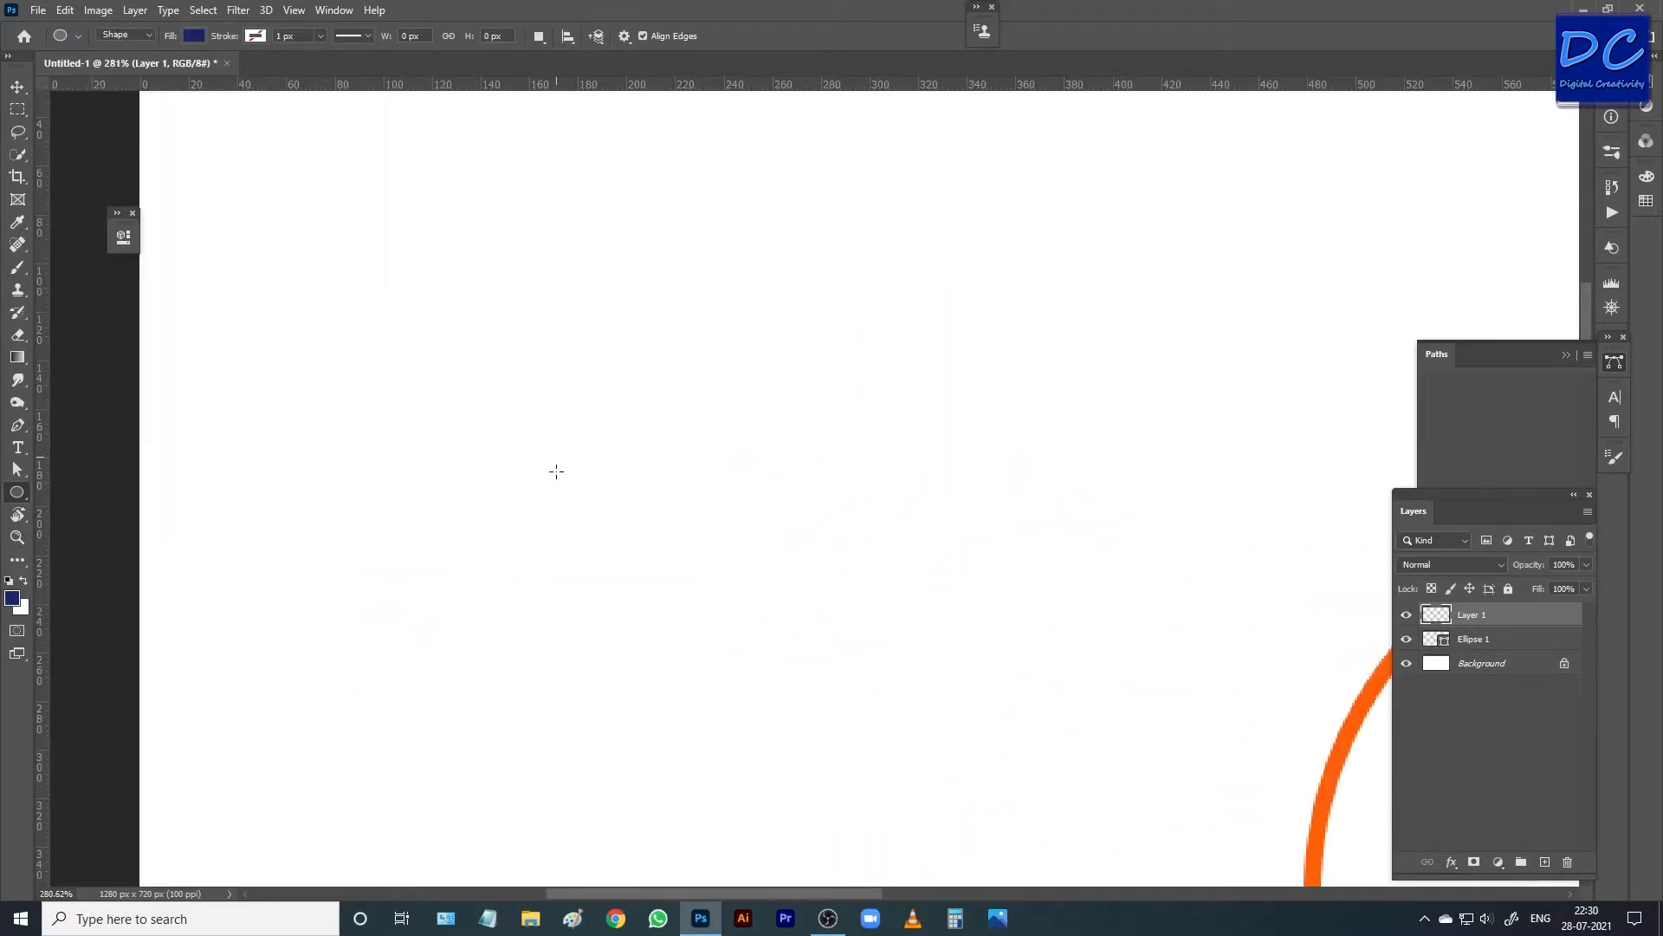
left_click_drag(544, 454, 625, 555)
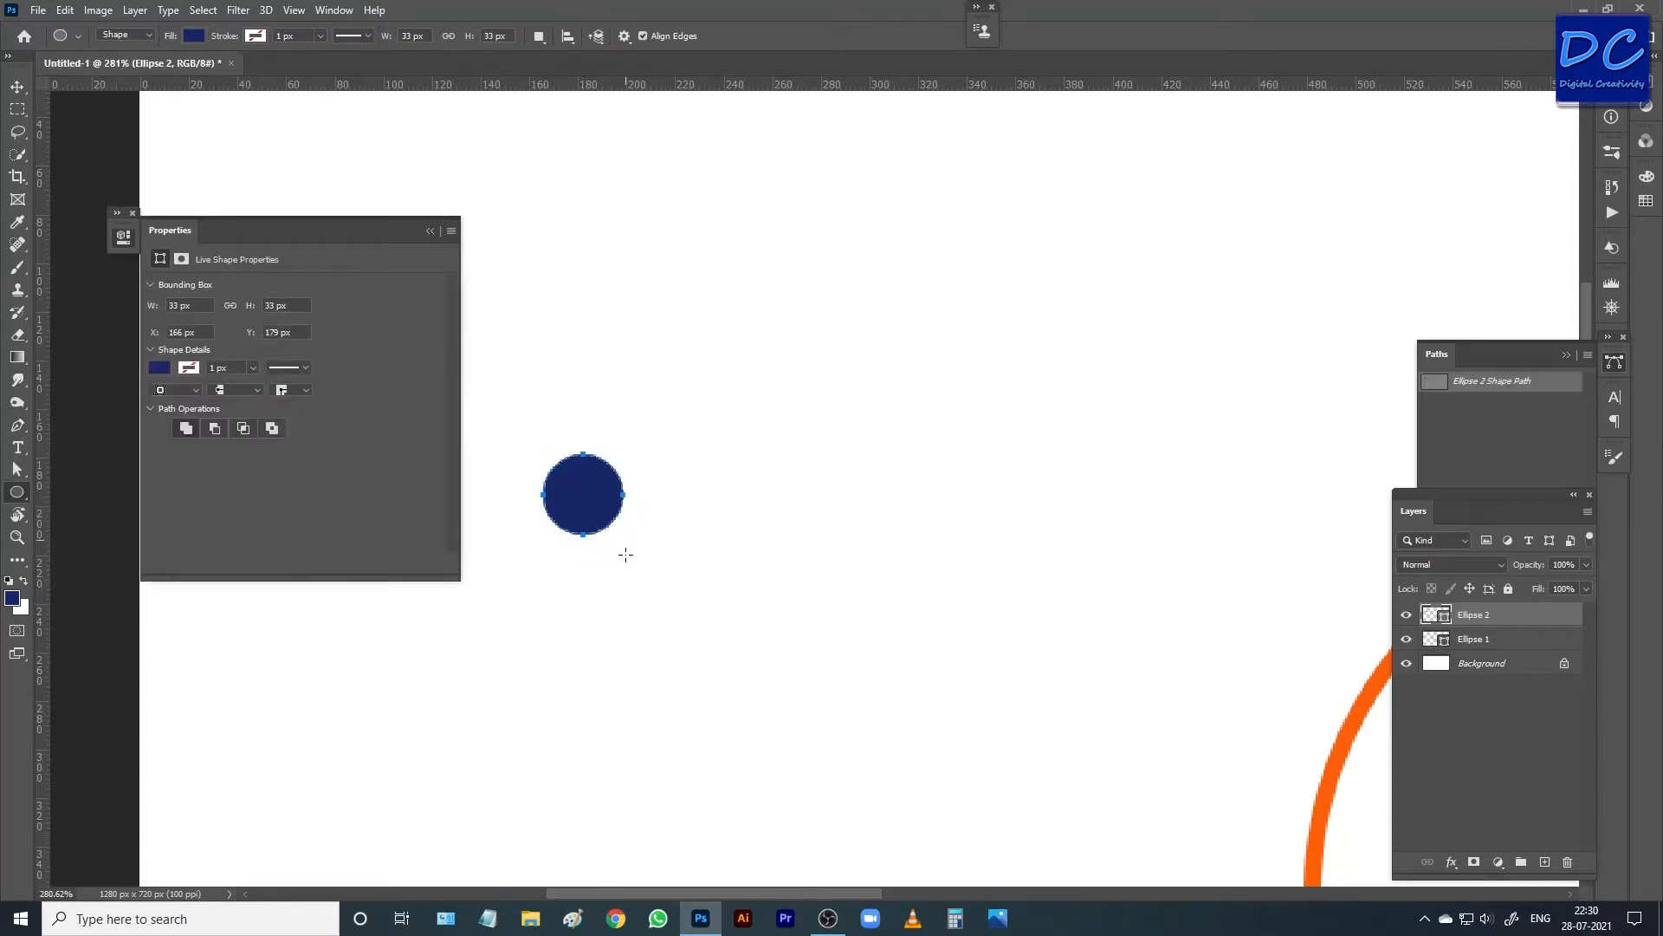
Fill the small circle with the recently used orange.
left_click(160, 368)
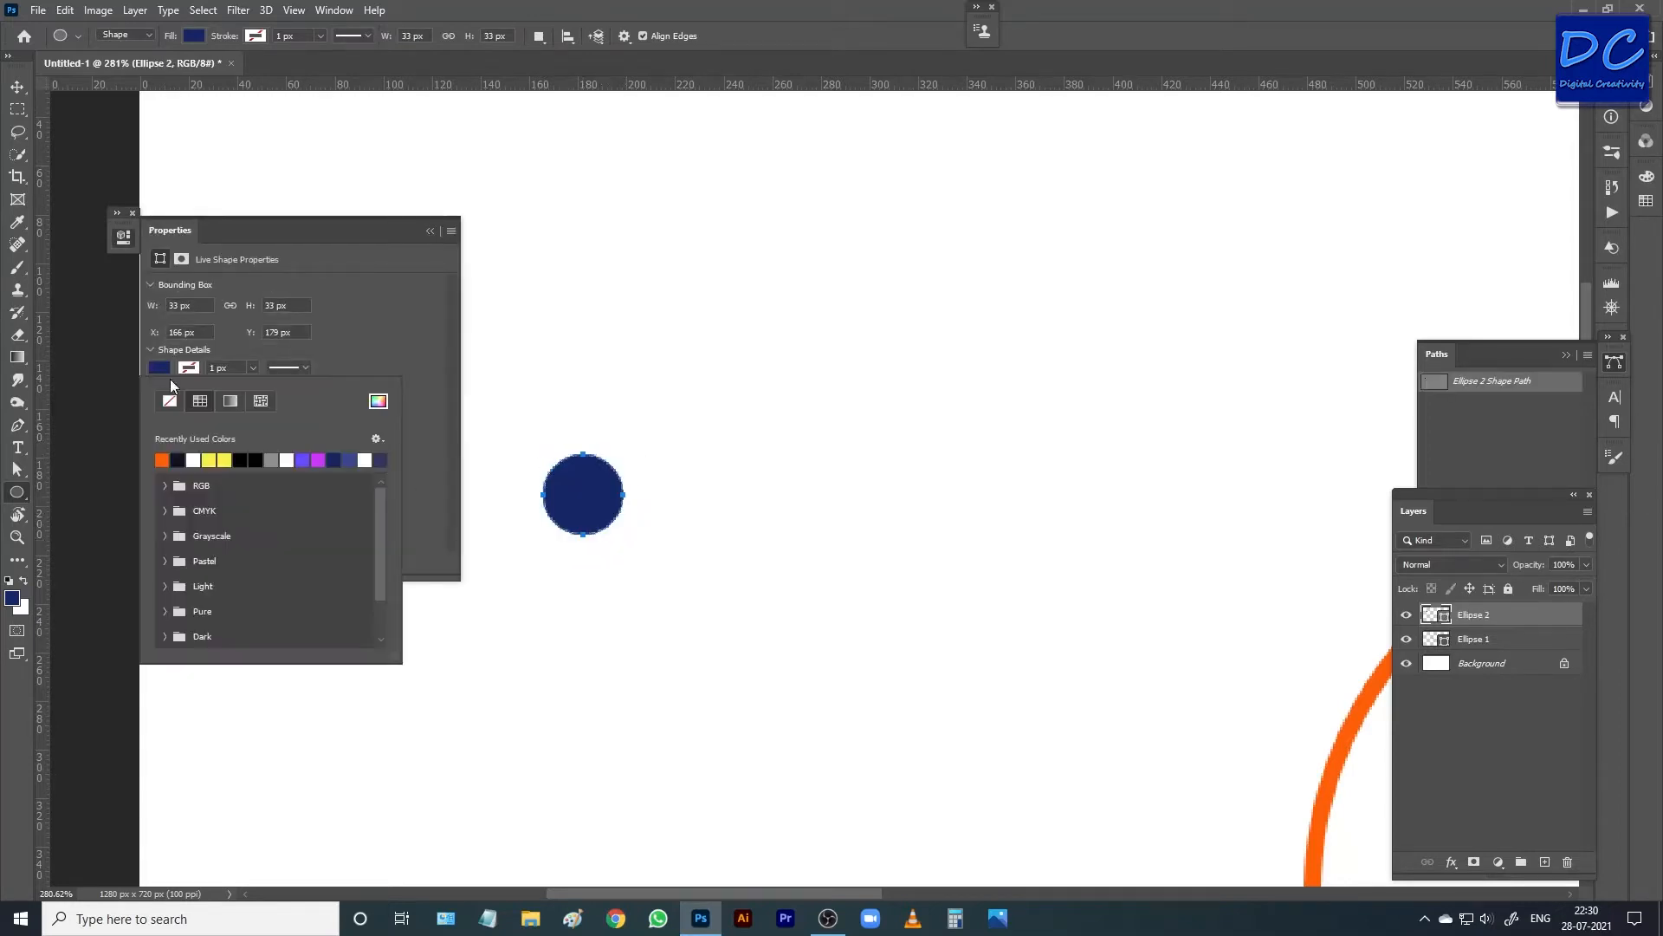
left_click(162, 459)
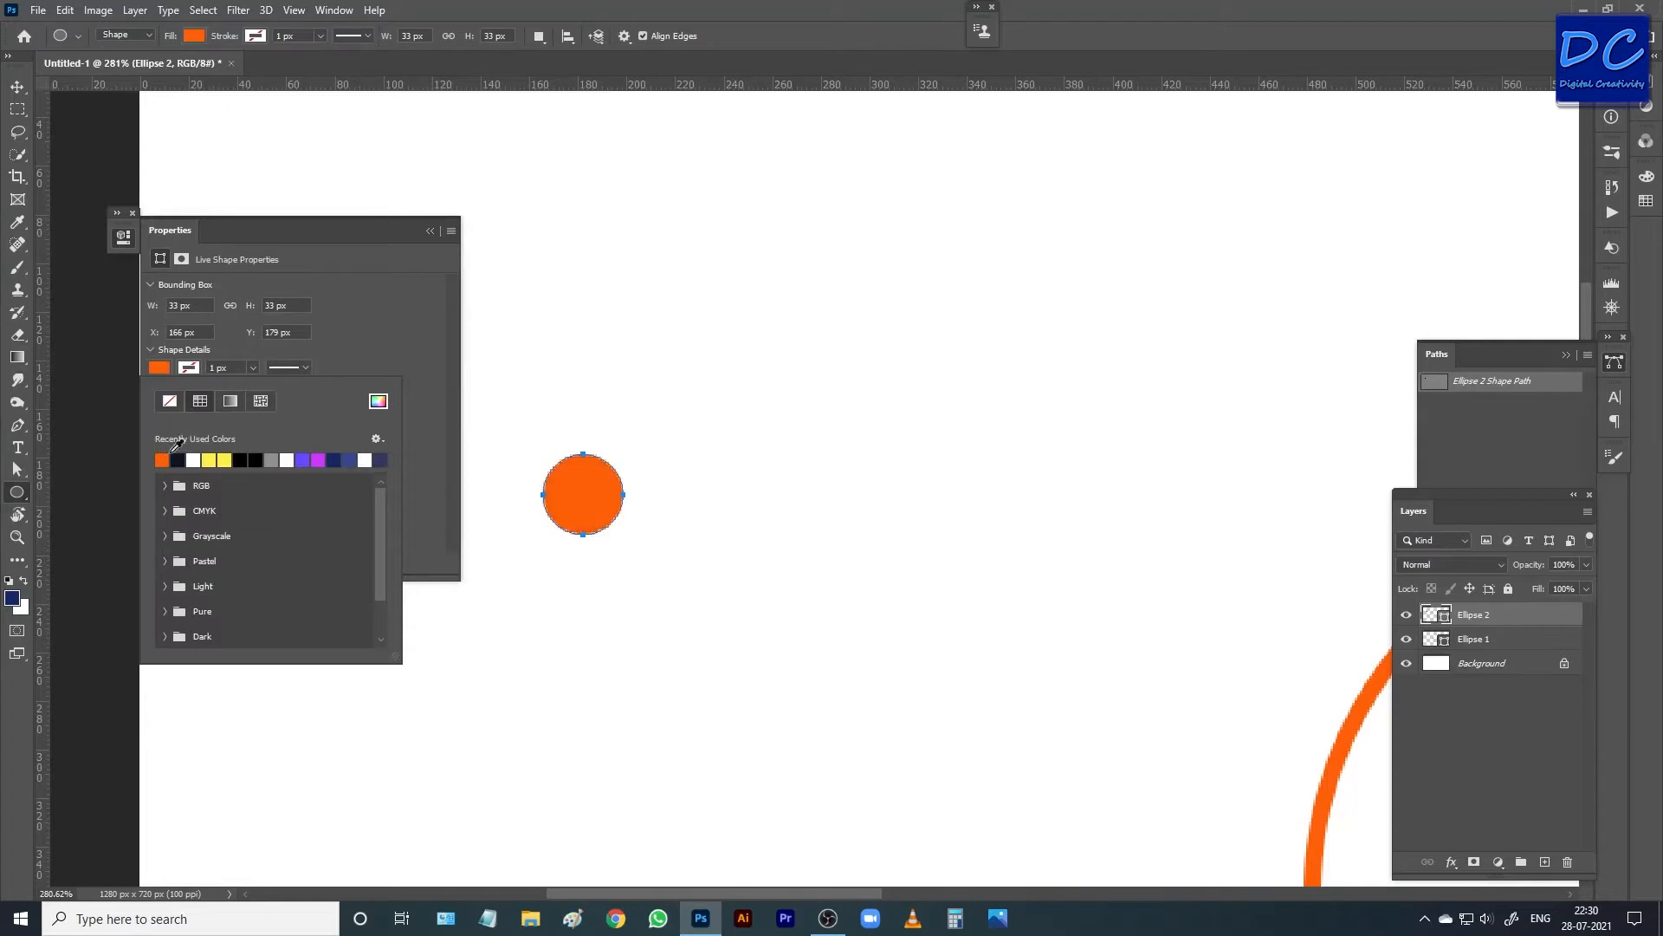
left_click(438, 232)
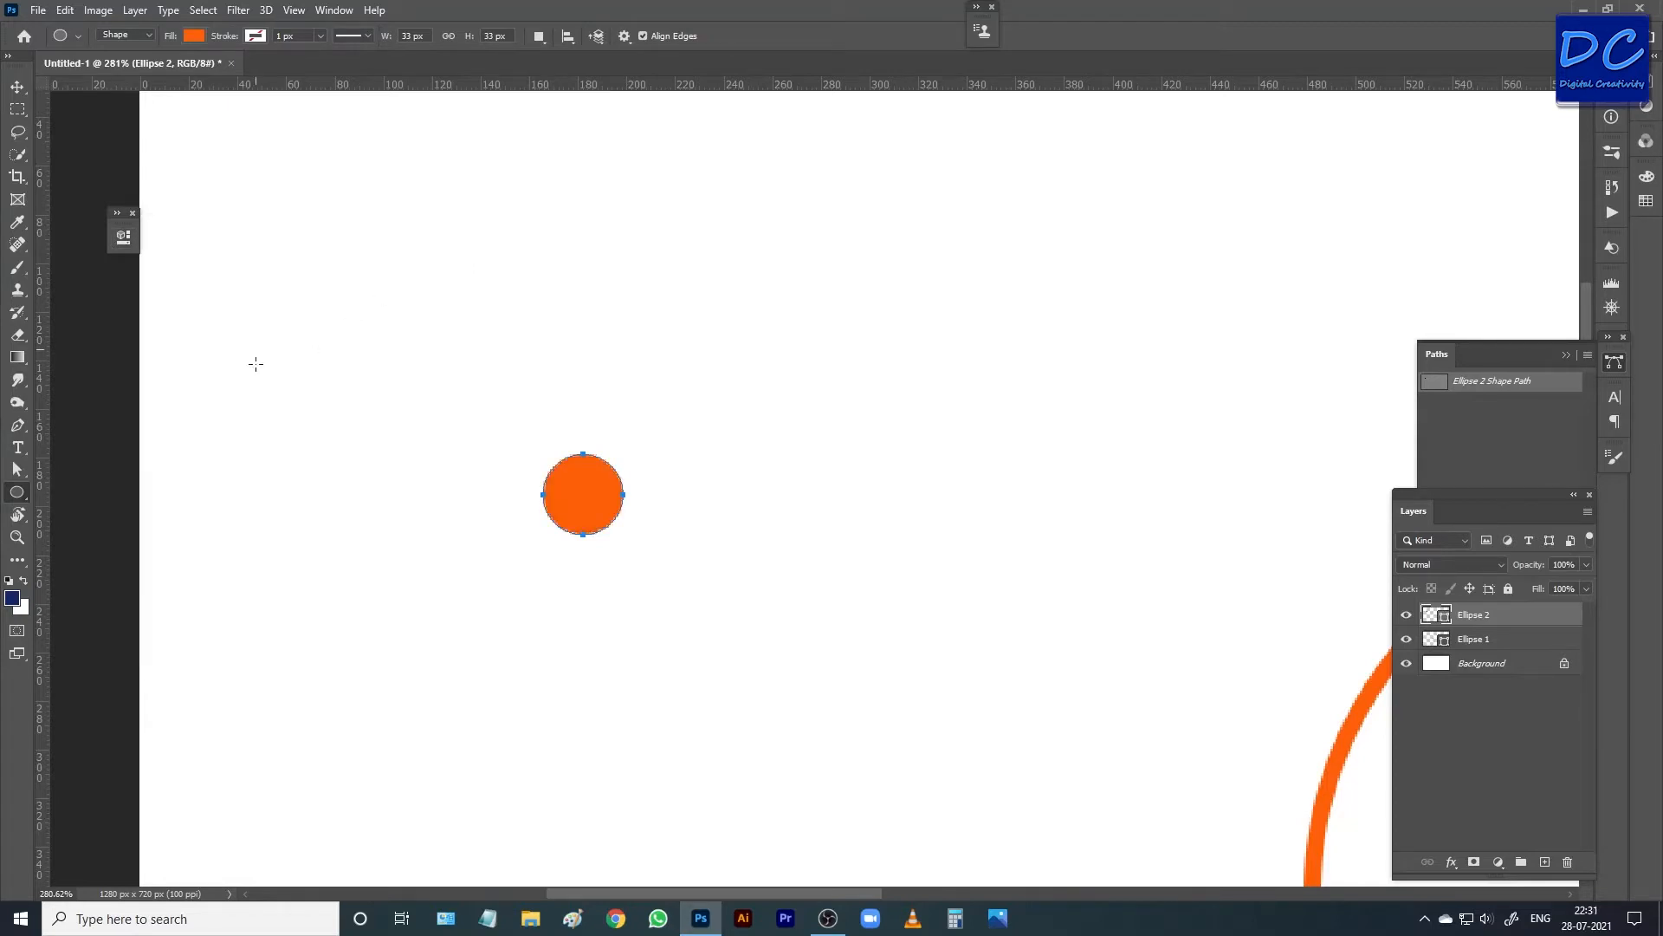
Start a paisley path with the Pen tool: an arc hugging the small circle's upper-right side, then a curved edge rising from it.
left_click(17, 426)
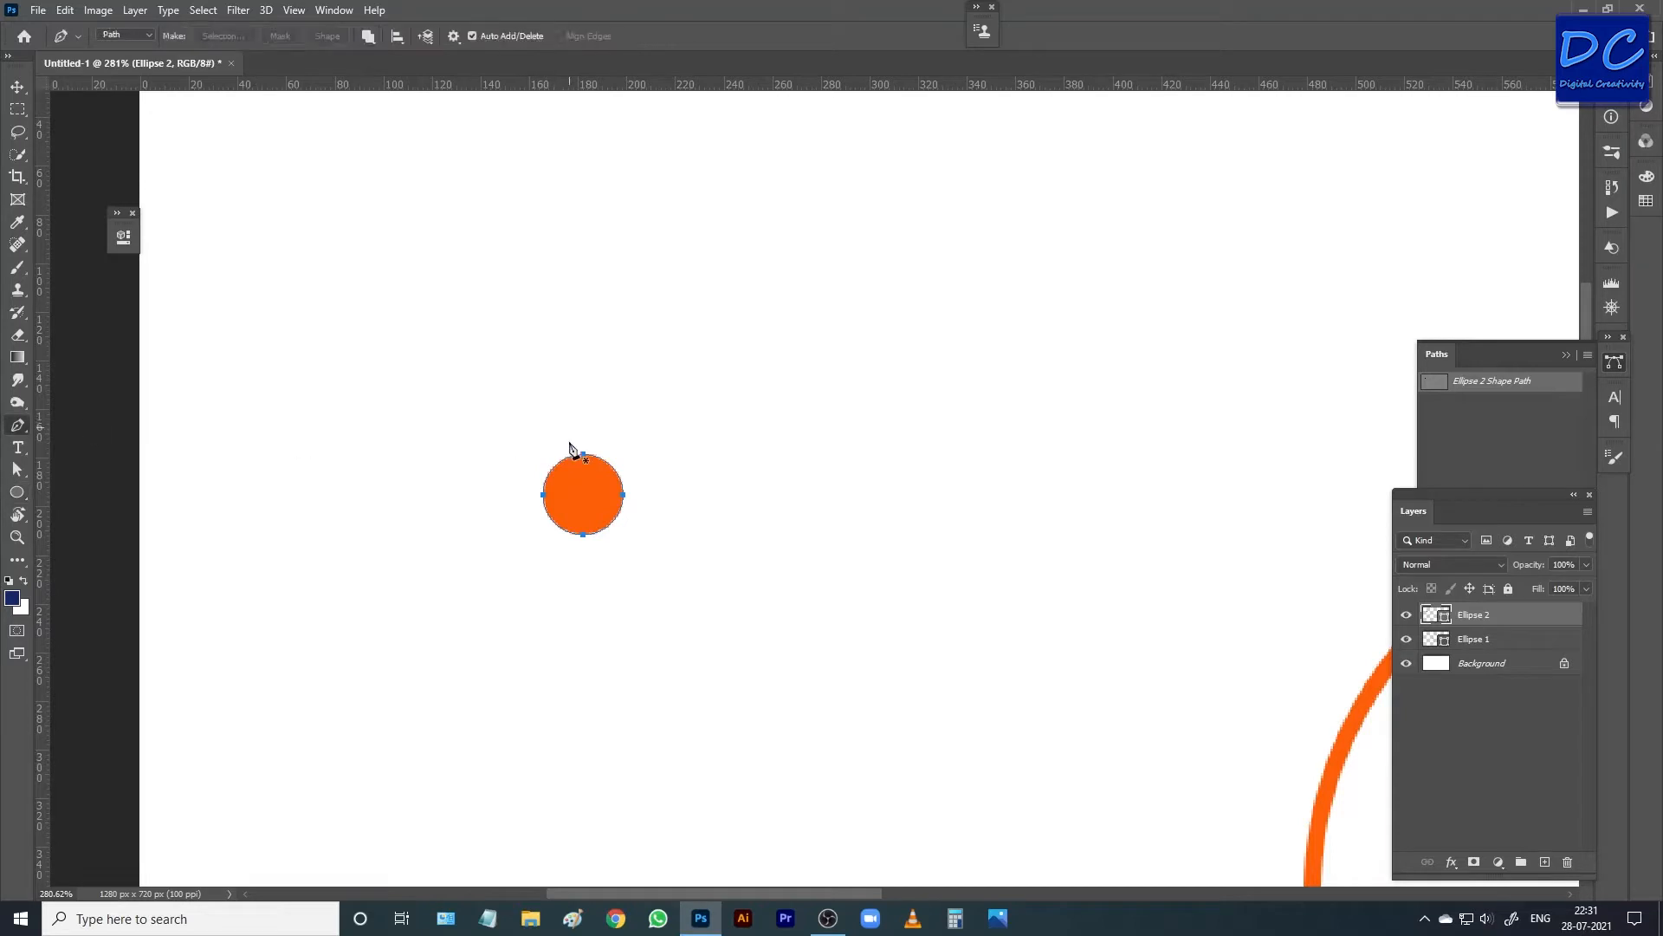
left_click(553, 447)
left_click_drag(630, 504, 612, 592)
key("ctrl+z")
left_click_drag(628, 499, 629, 571)
left_click(628, 499, "alt")
left_click_drag(667, 413, 666, 347)
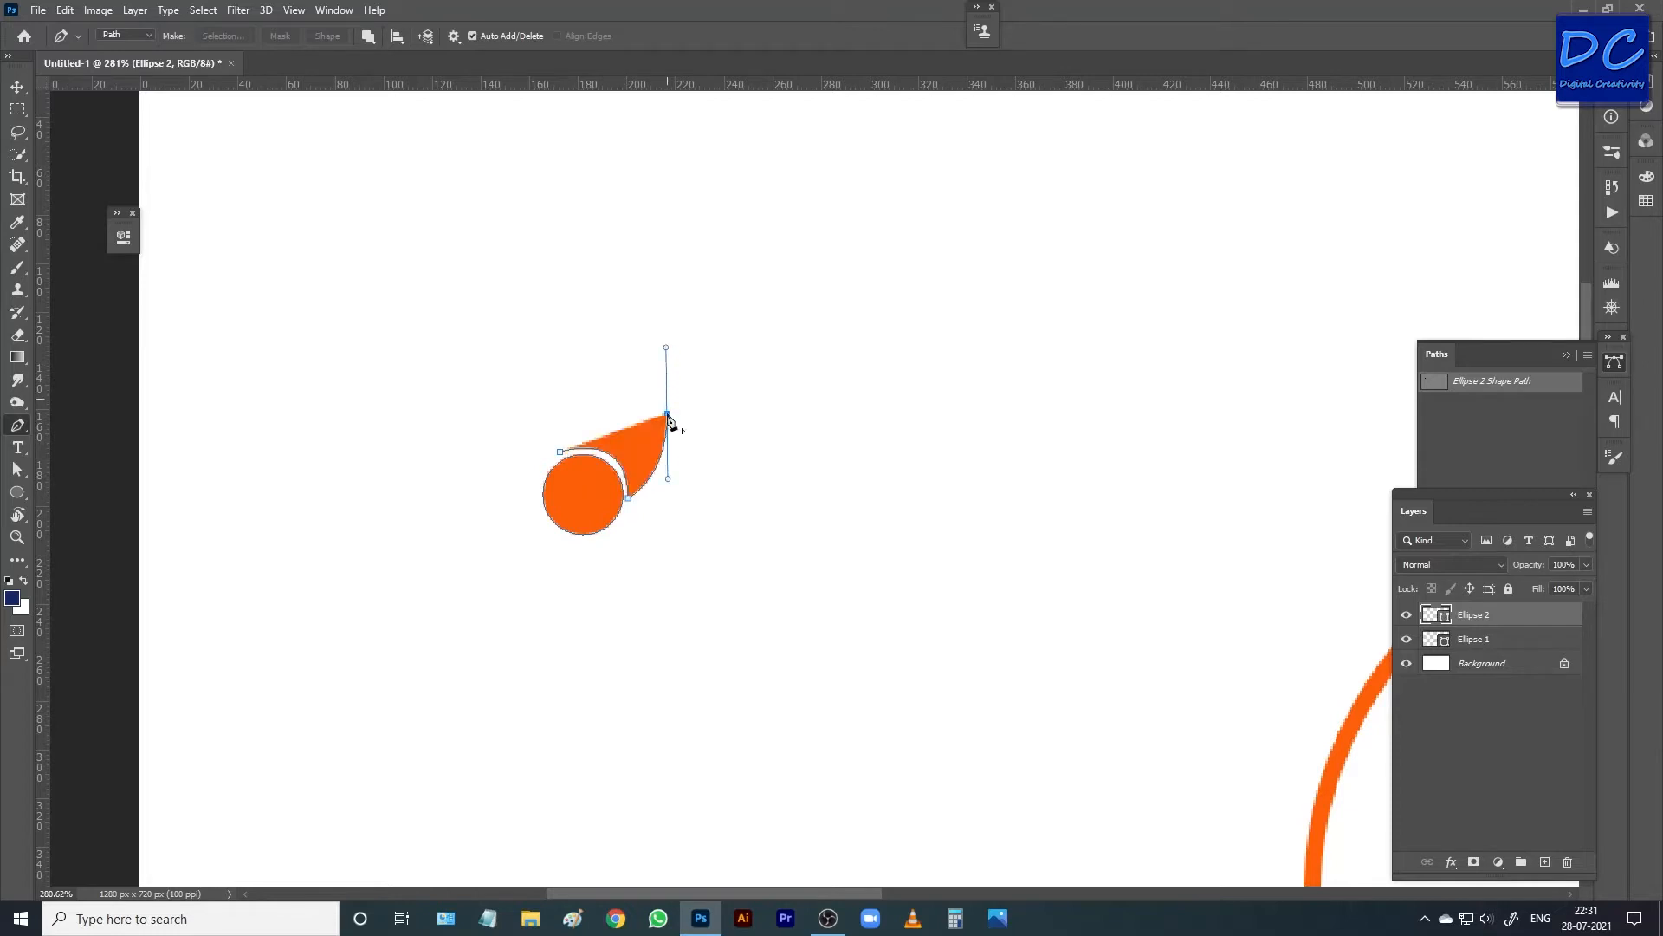
Continue the paisley path with a small inward-curling hook at its upper end.
left_click_drag(688, 434, 679, 476)
left_click_drag(679, 479, 664, 486)
key("ctrl+z")
left_click_drag(682, 407, 731, 441)
left_click_drag(682, 421, 657, 407)
left_click(681, 421)
mouse_move(701, 447)
left_mouse_down()
mouse_move(732, 460)
mouse_move(703, 449)
left_mouse_up()
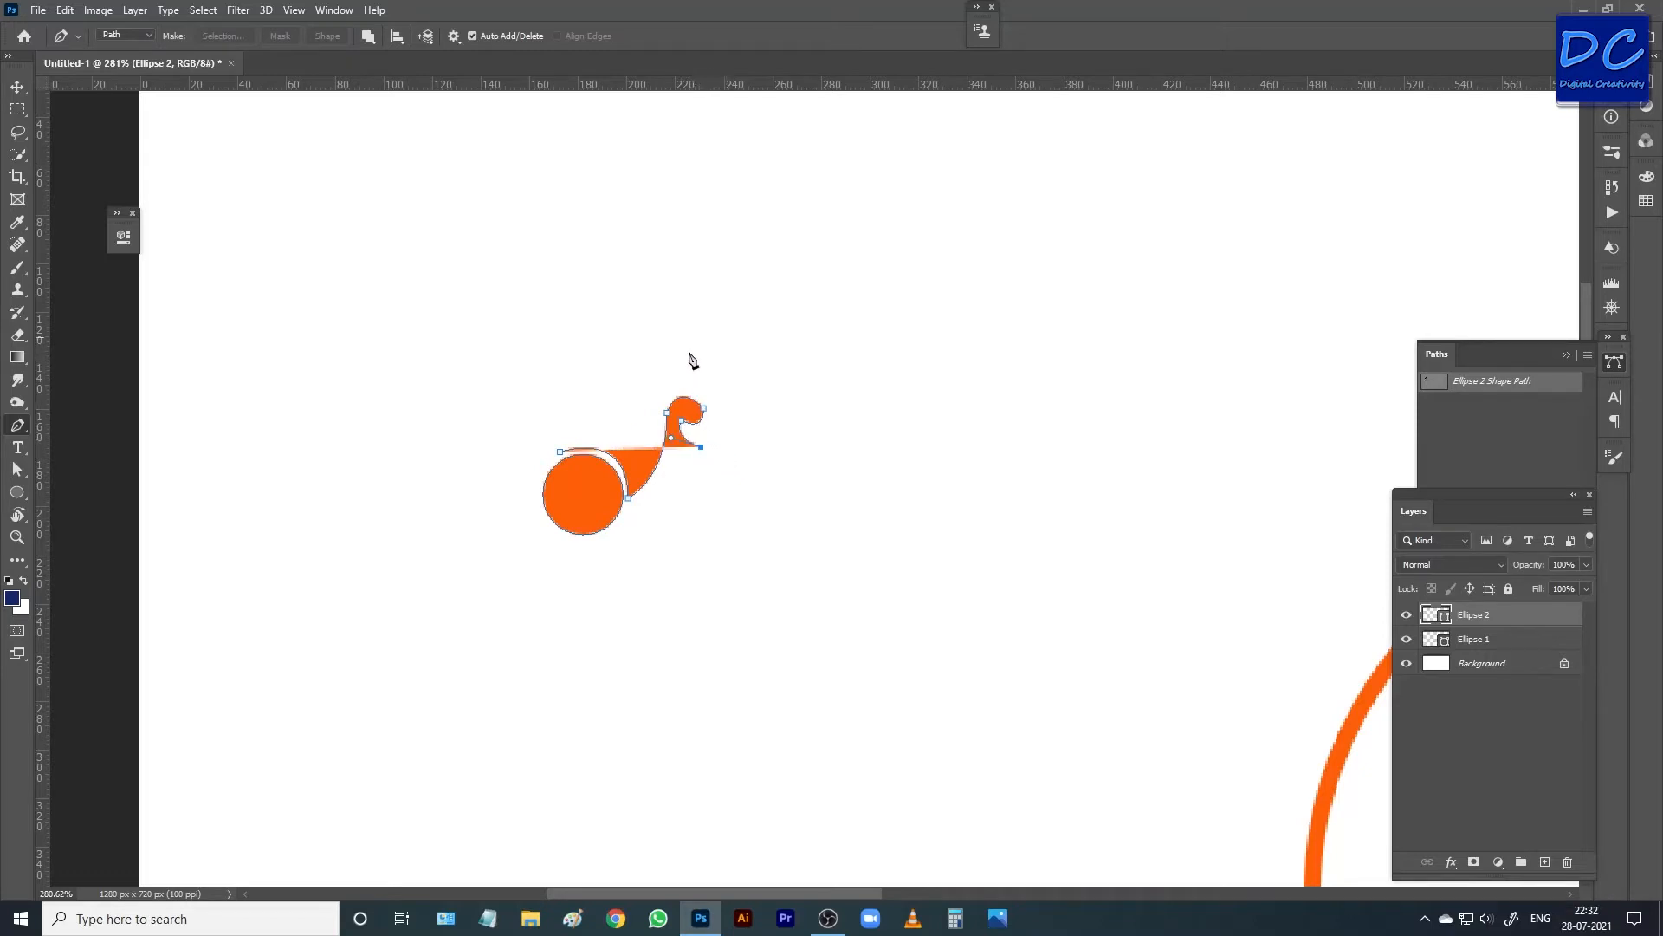
Carry the path around the outside of the hook and over the top of the paisley with smooth curves.
left_click_drag(685, 350, 582, 294)
key("ctrl+z")
left_click_drag(730, 382, 702, 331)
left_click(732, 382)
mouse_move(615, 377)
left_mouse_down()
mouse_move(548, 466)
mouse_move(553, 418)
left_mouse_up()
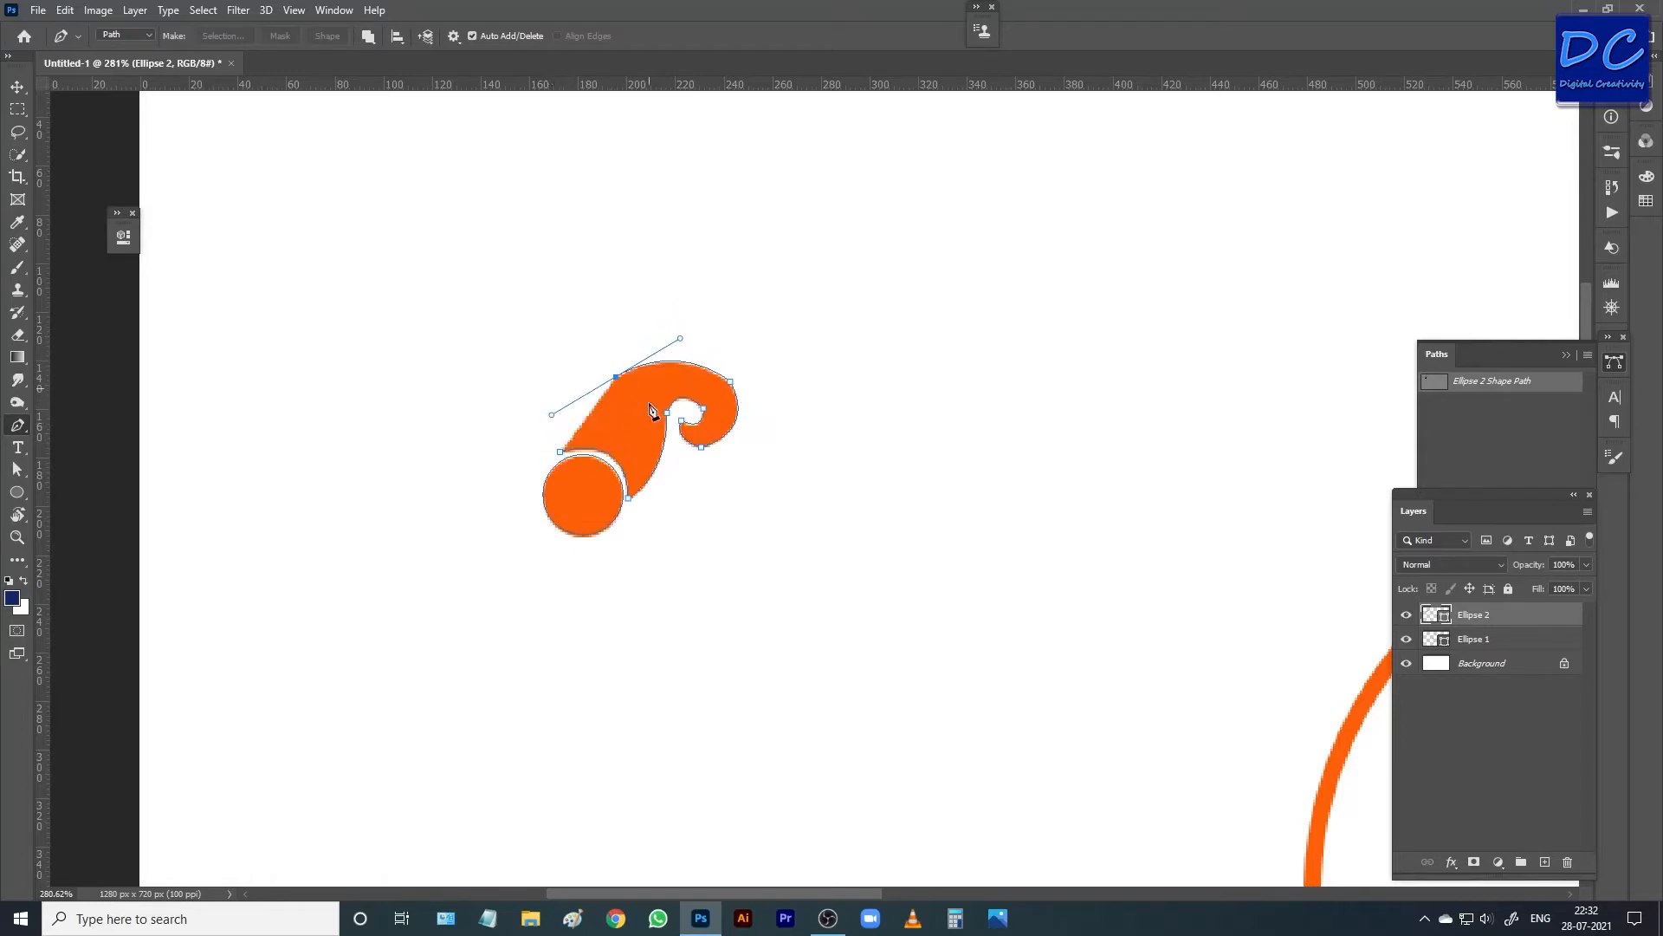
left_click(616, 377)
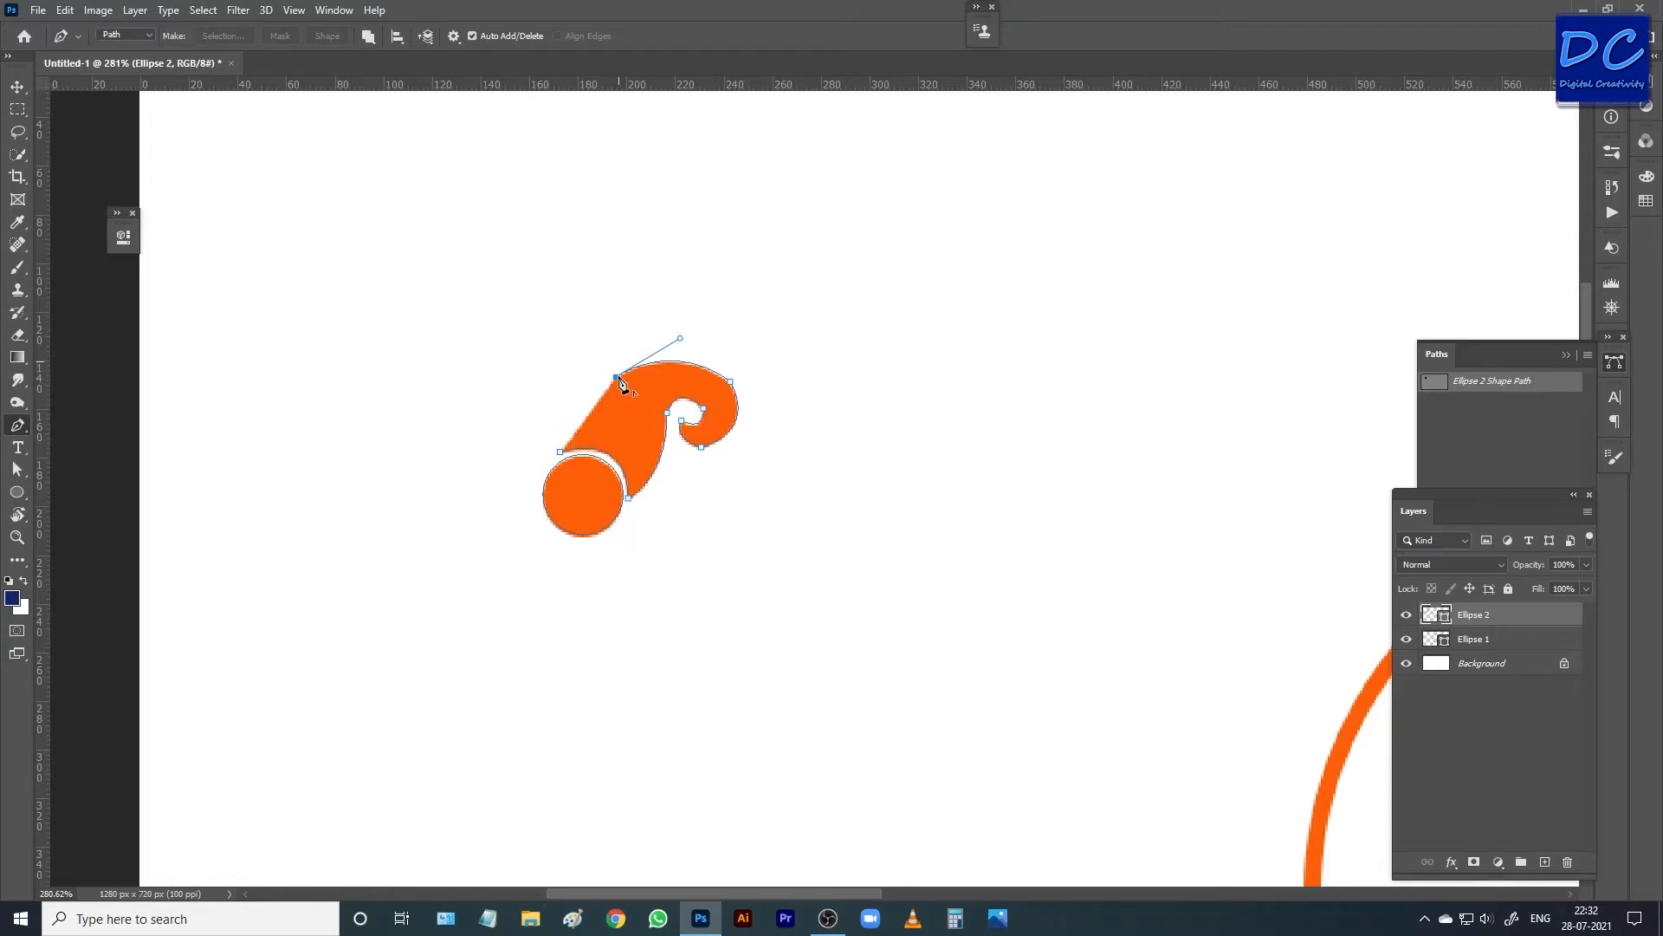
Close the paisley path with a rounded outer edge back to its starting point and deselect the shape.
left_click(570, 463, "ctrl")
mouse_move(576, 470)
left_mouse_down()
mouse_move(579, 497)
mouse_move(555, 492)
left_mouse_up()
key("ctrl+z")
key("v")
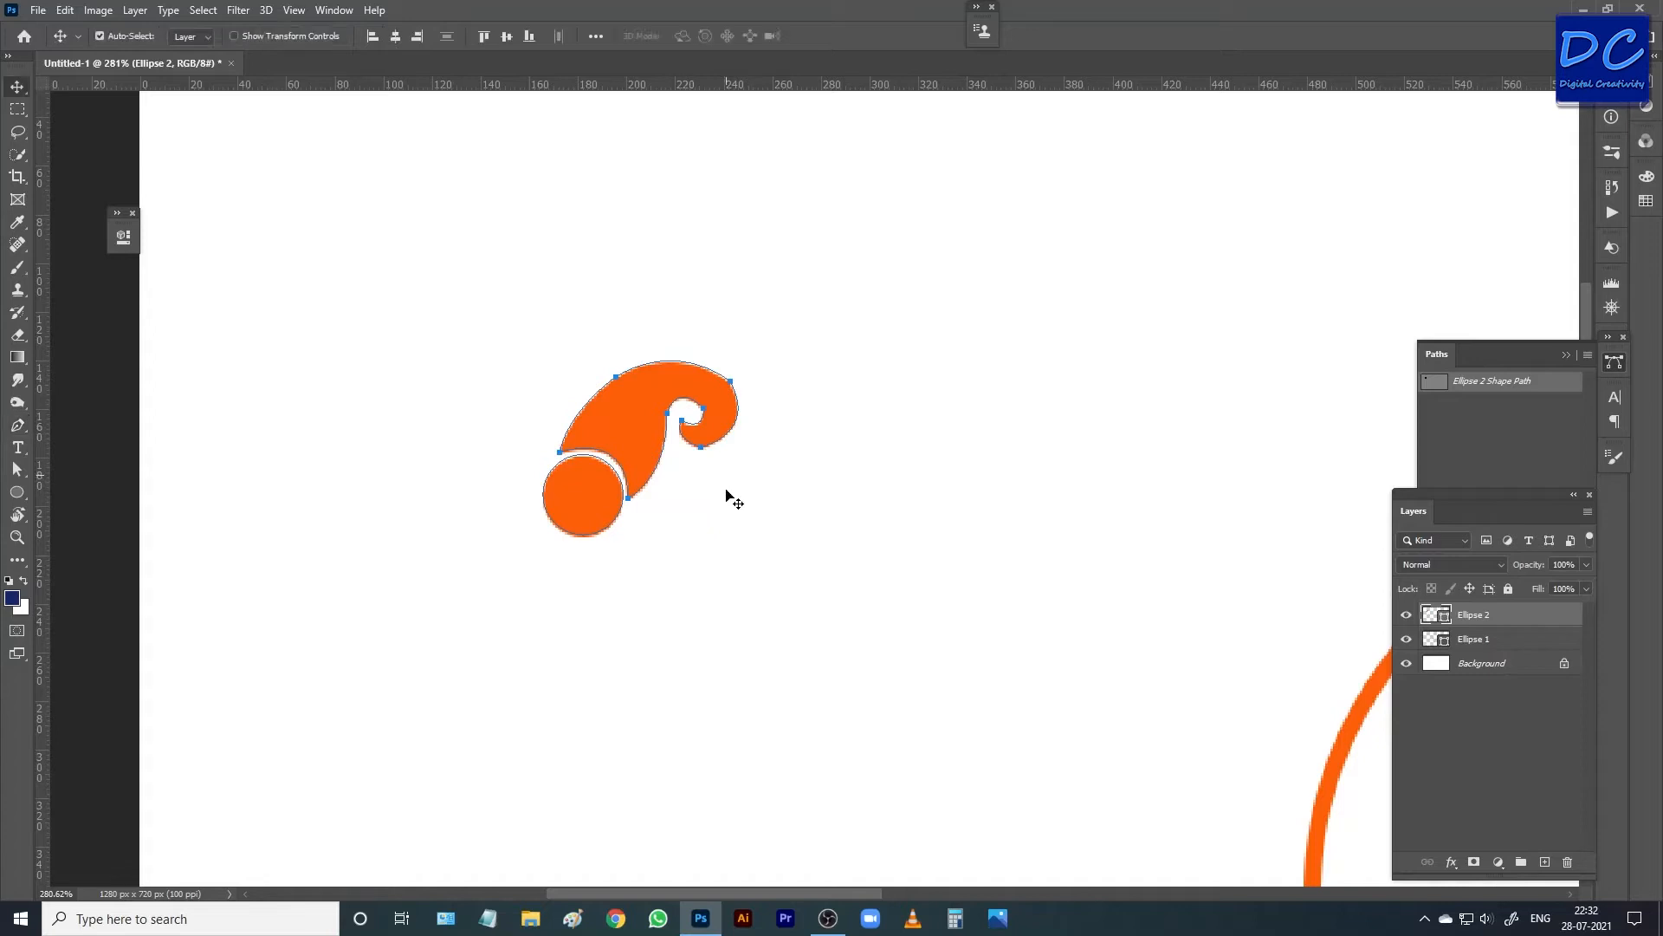
left_click(727, 491)
key("p")
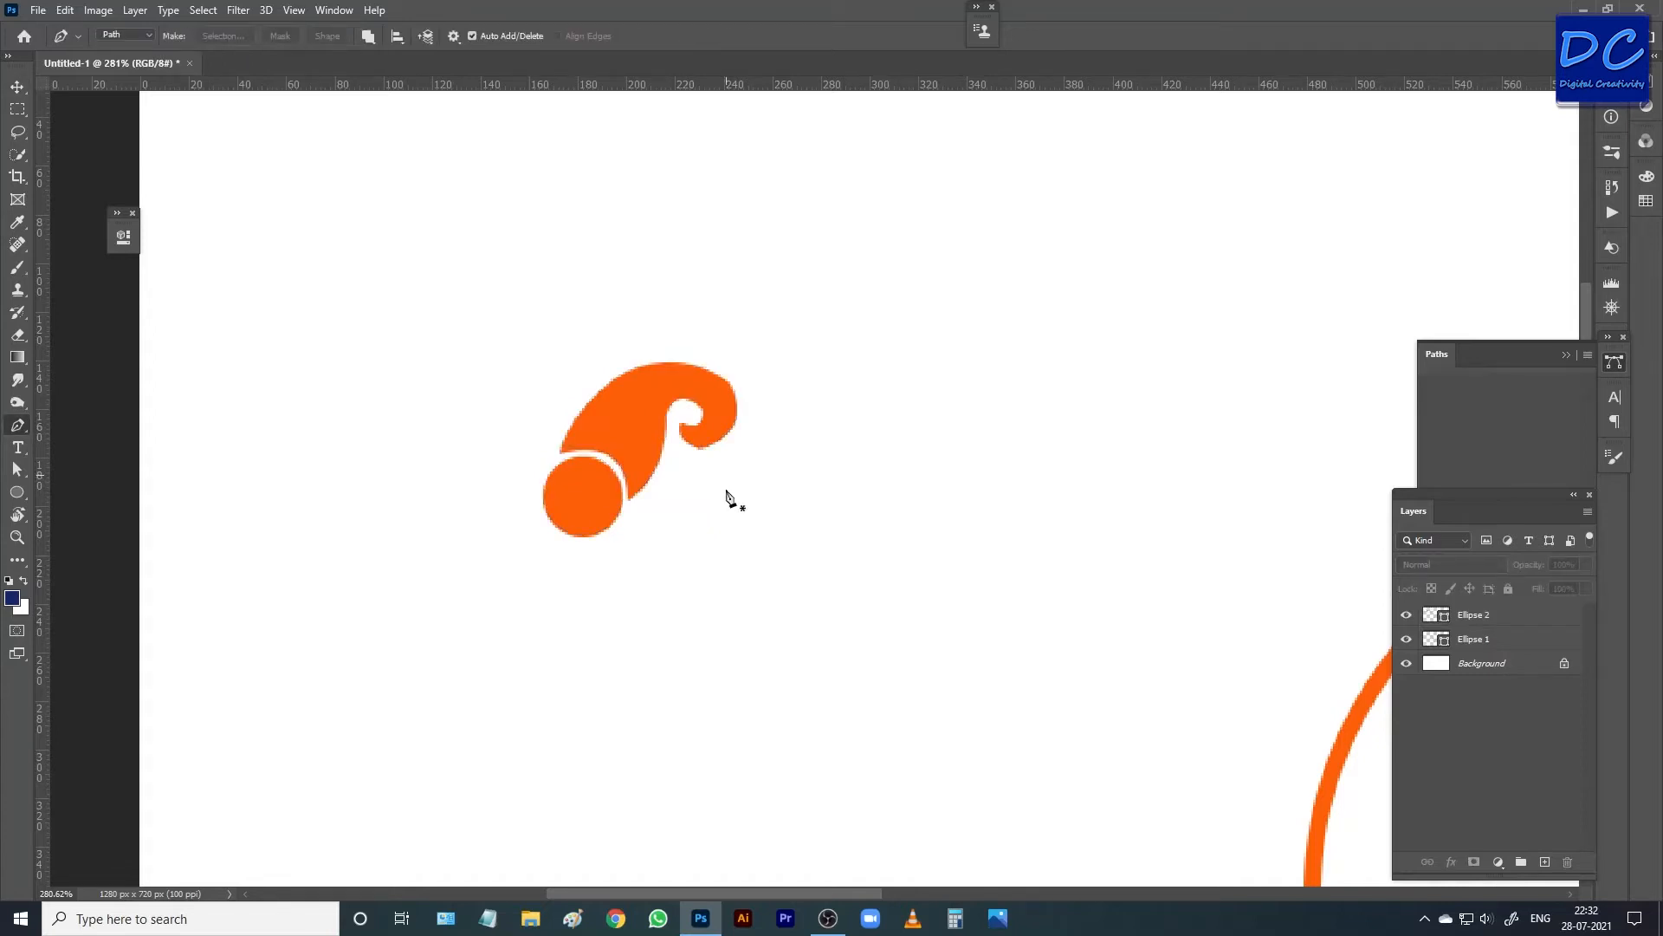
Move the paisley motif to just above the large ring, with its dot on the vertical guide.
key("ctrl+0")
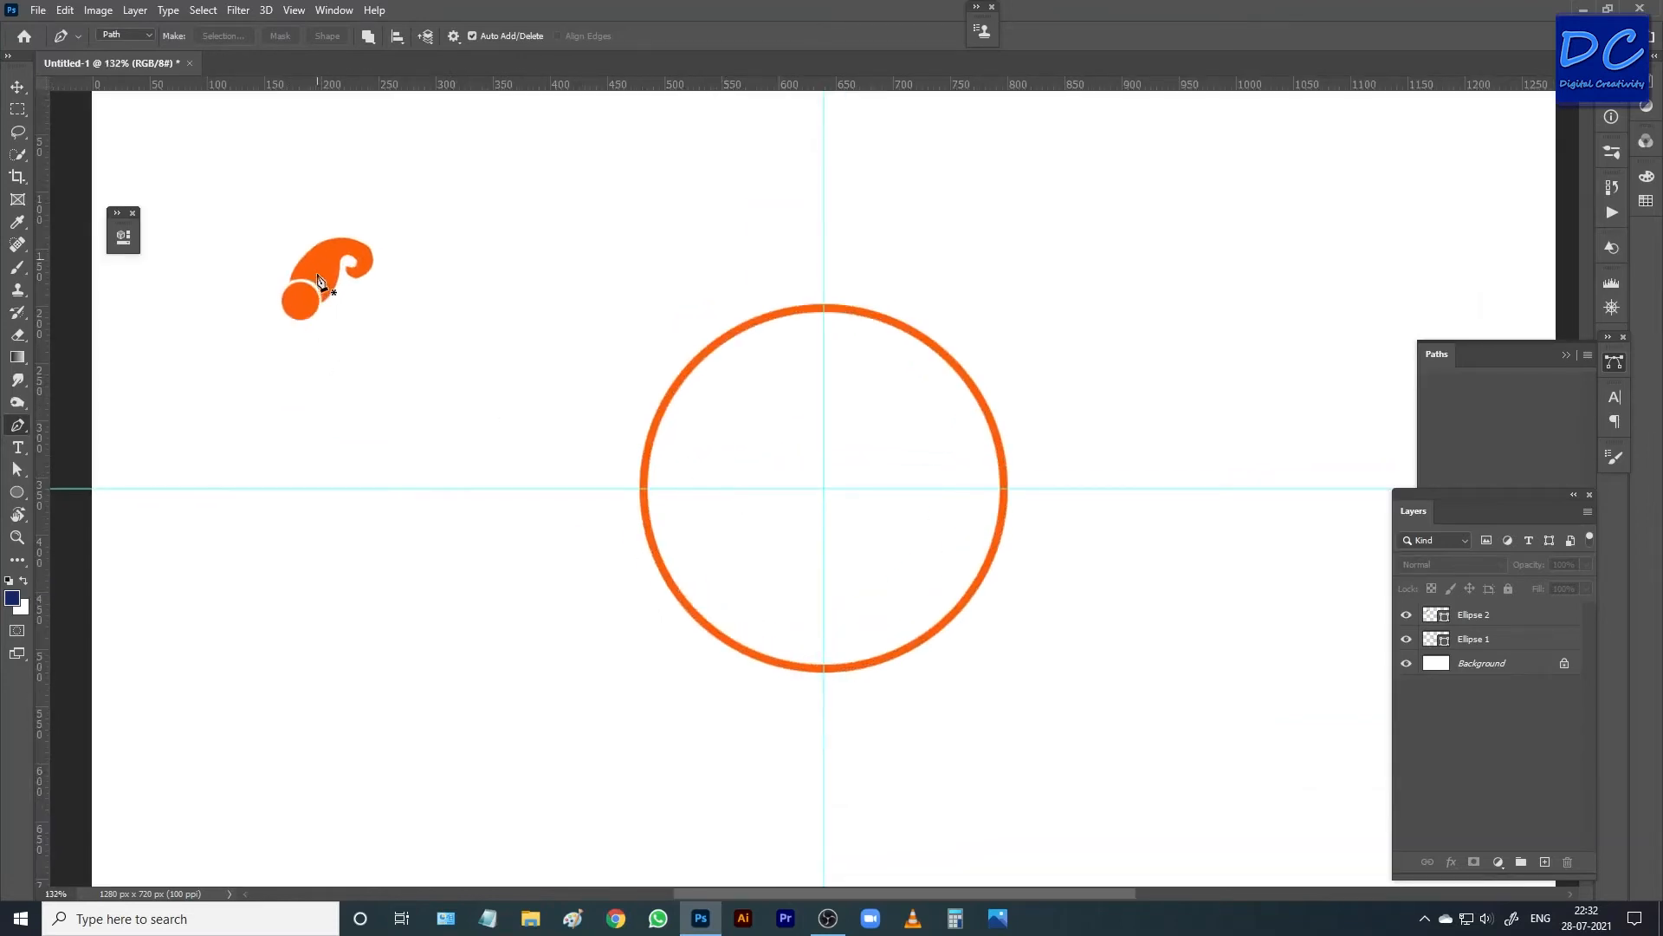
key("v")
left_click_drag(320, 274, 842, 241)
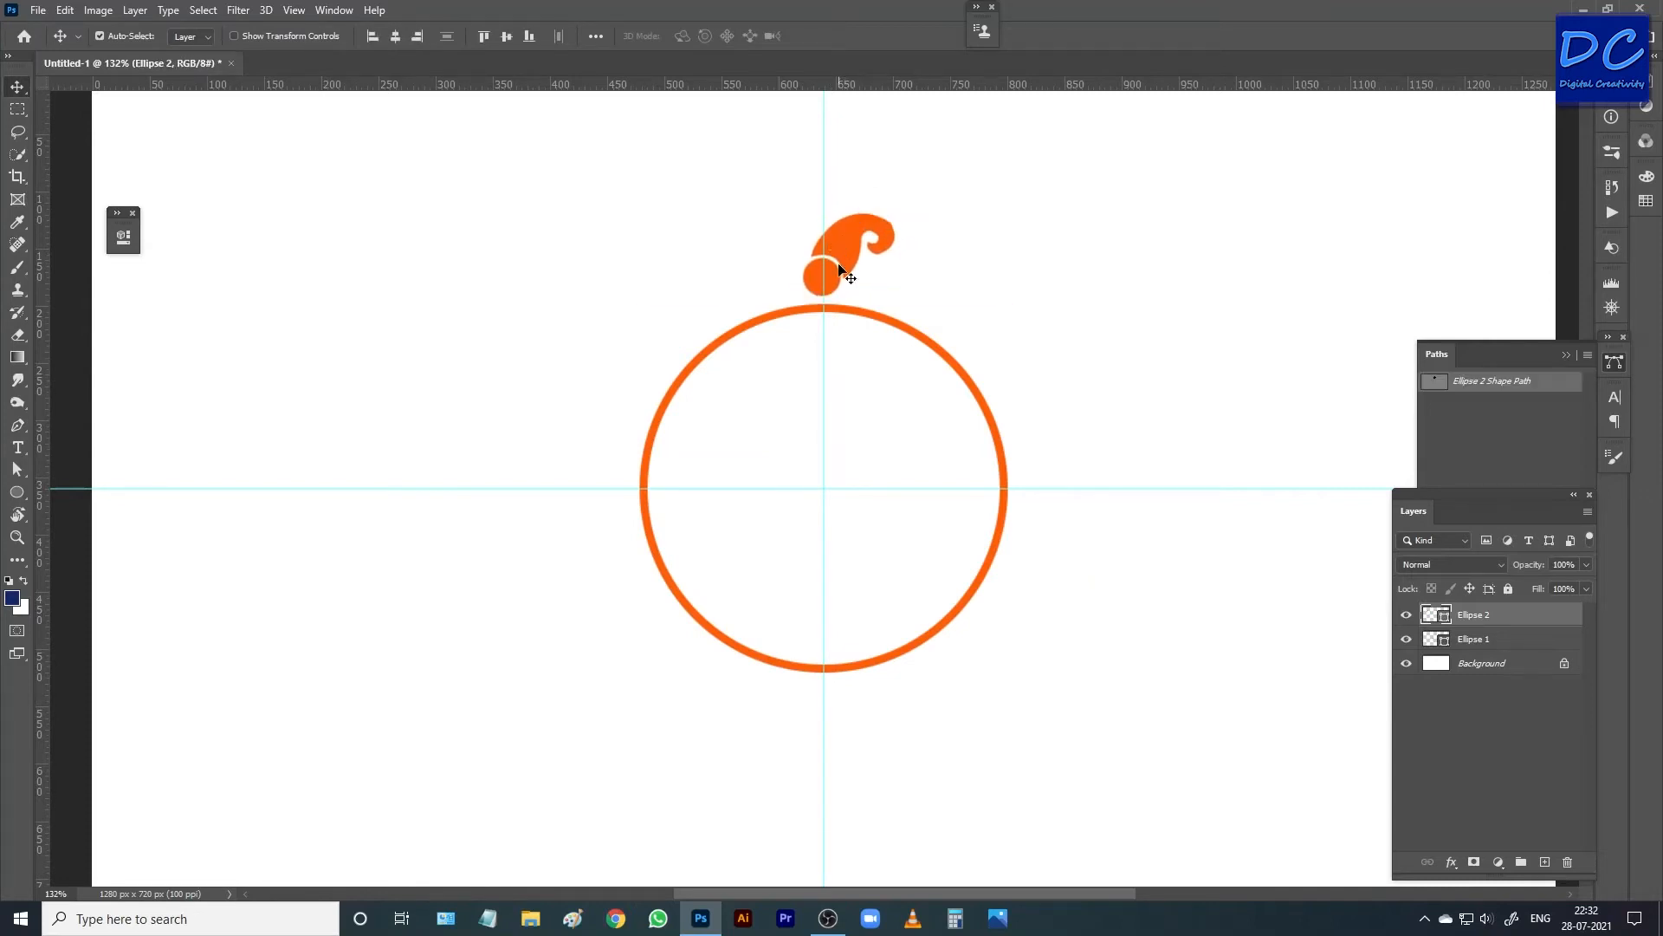
Rotate the paisley motif about 44.7° counterclockwise so it stands upright, and centre its dot on the vertical guide above the ring.
key("ctrl+t")
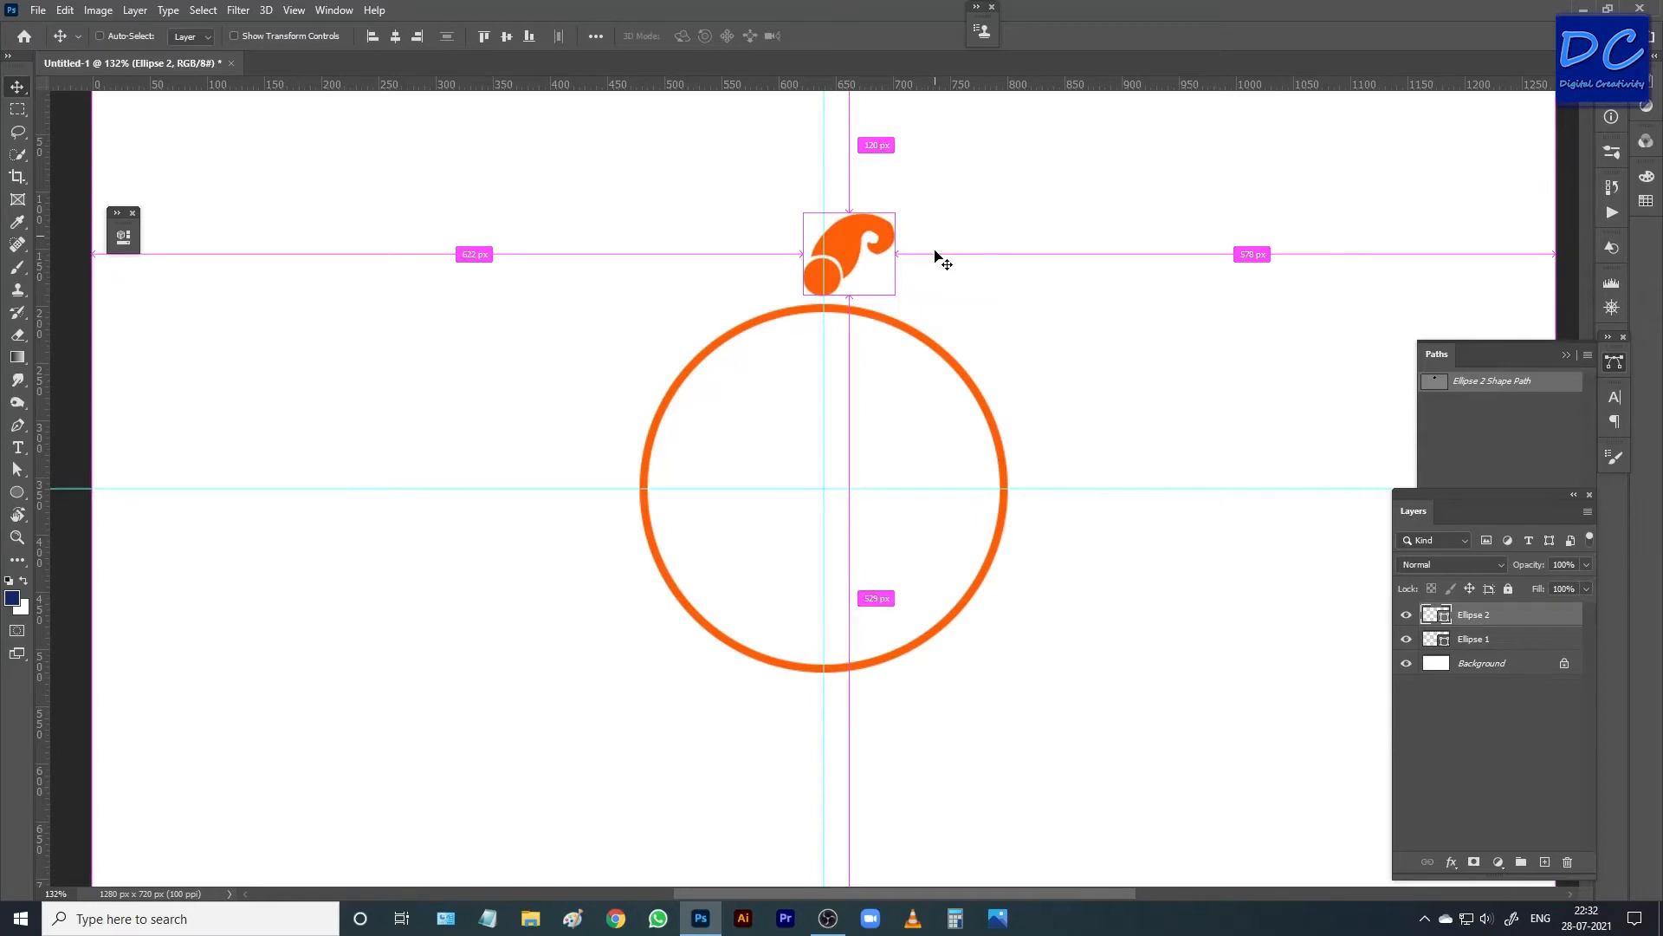
left_click_drag(911, 207, 865, 175)
left_click_drag(876, 257, 864, 254)
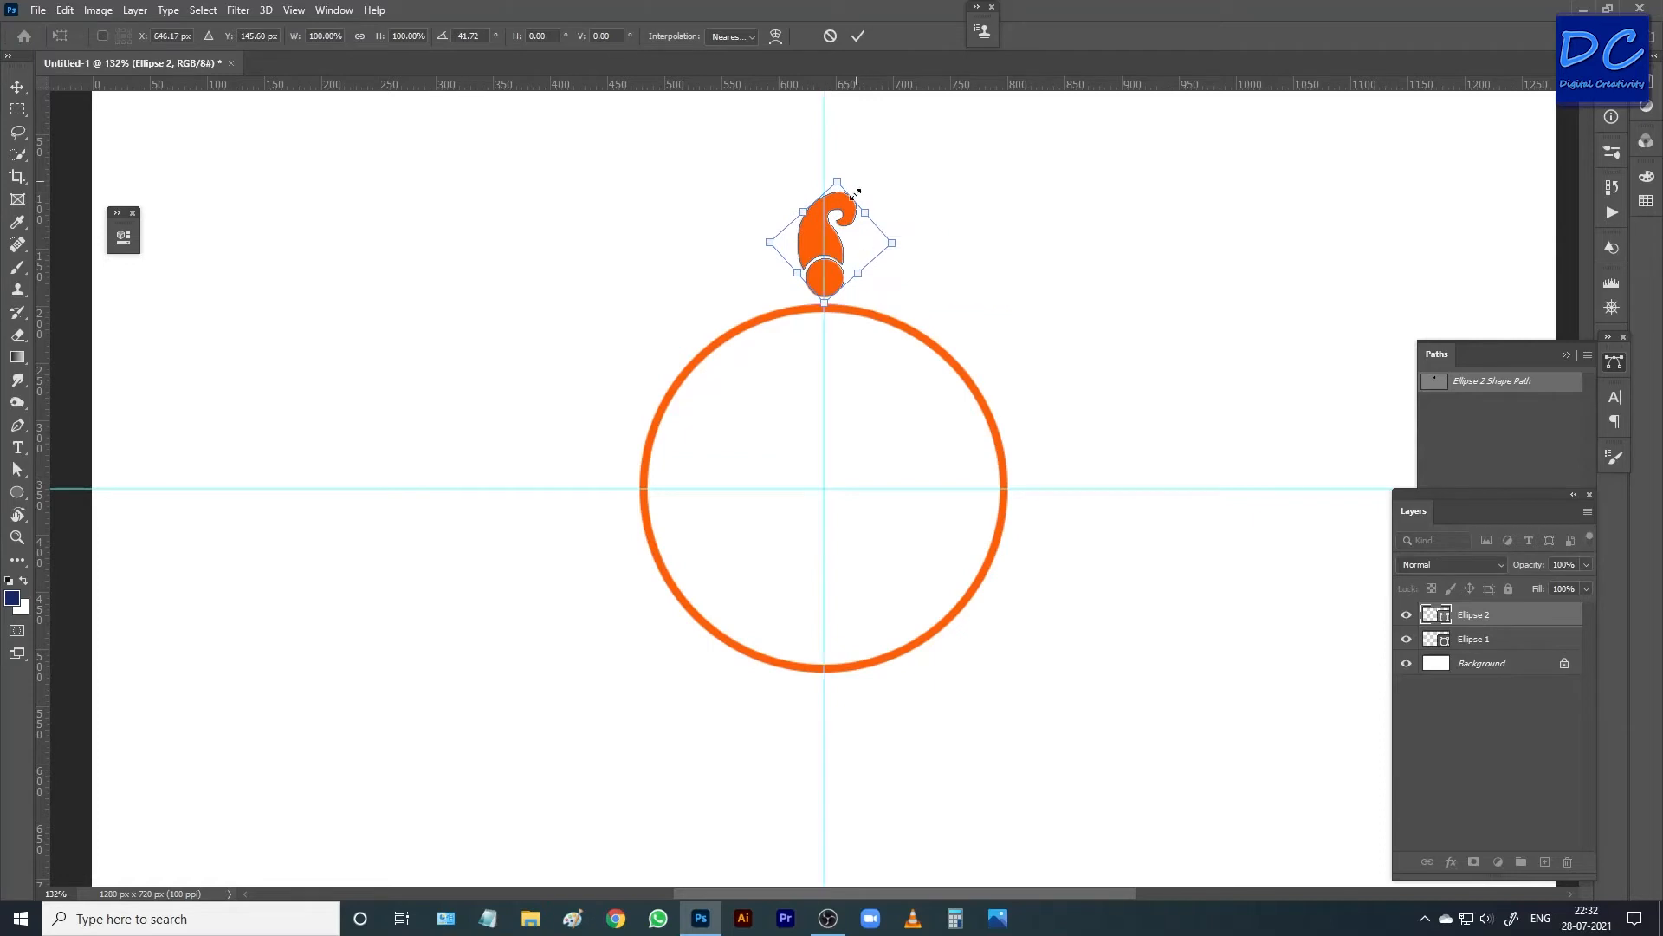
left_click_drag(844, 164, 827, 170)
left_click_drag(862, 258, 849, 246)
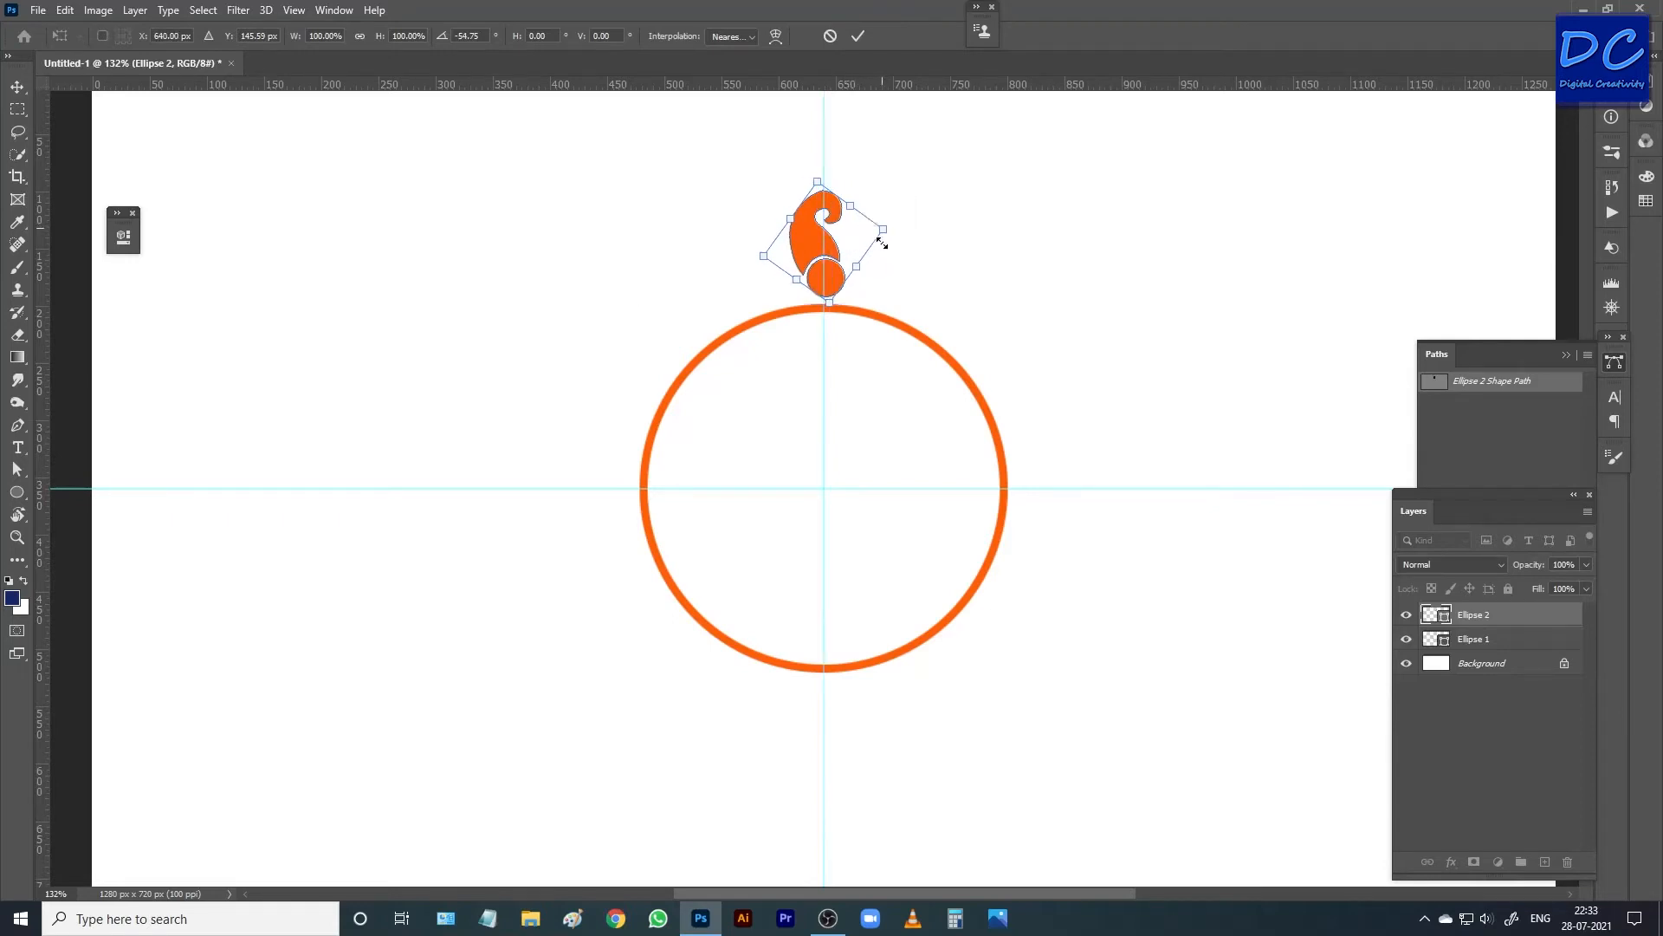
key("Left")
key("Left")
key("Left")
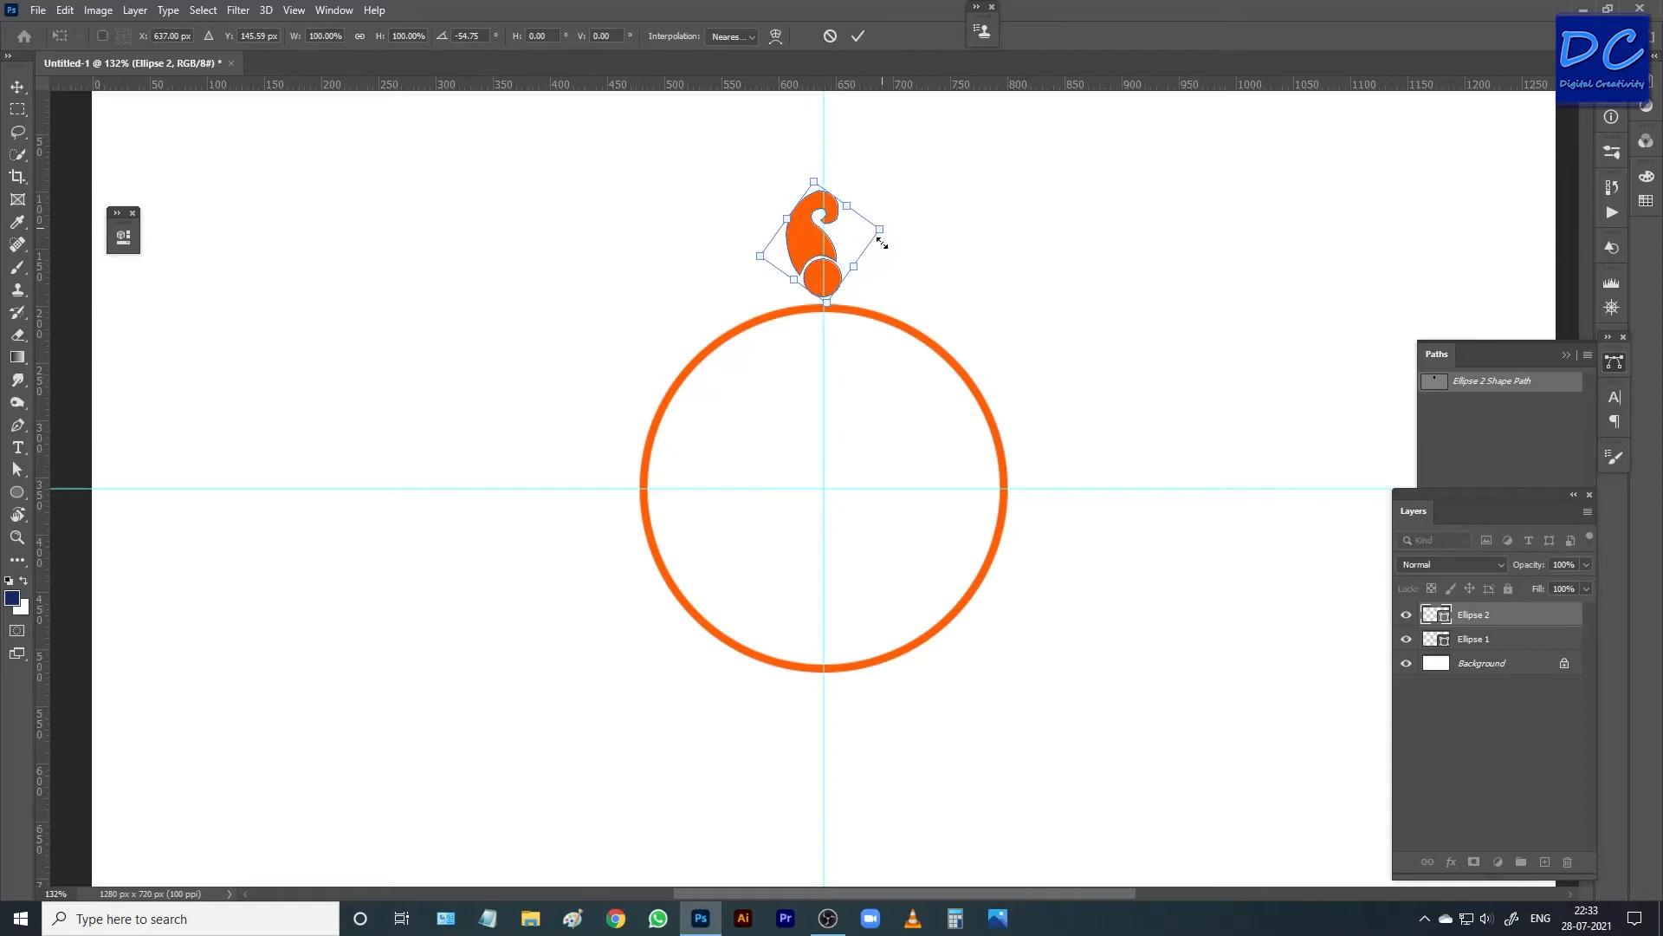
left_click_drag(863, 197, 877, 246)
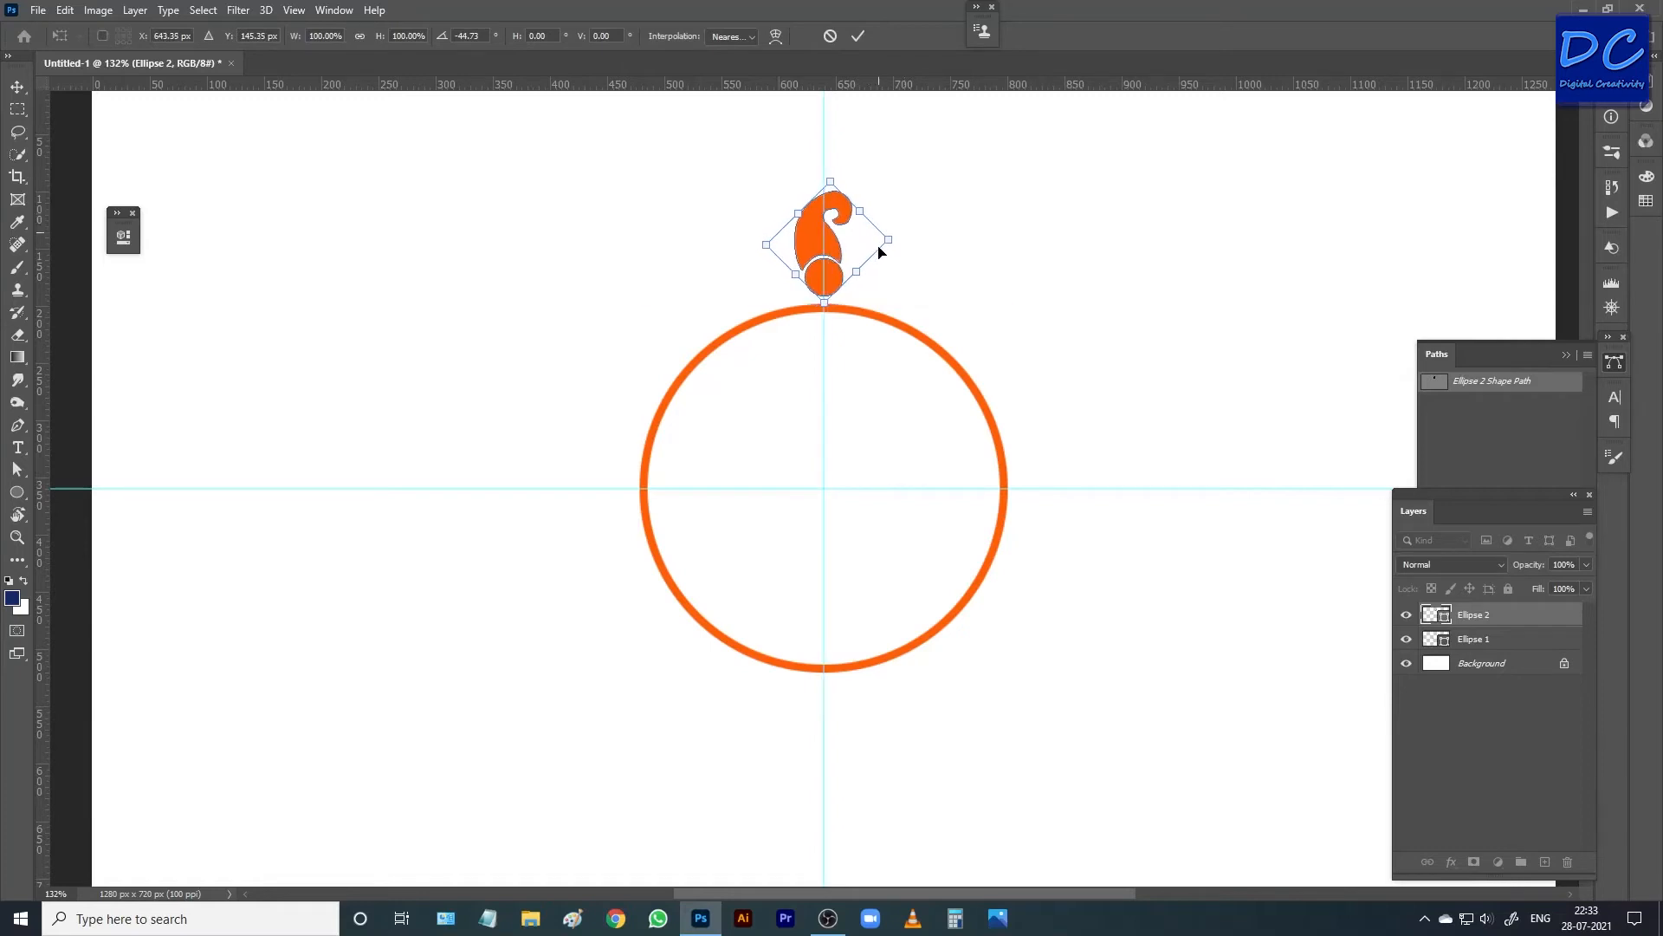
left_click(858, 36)
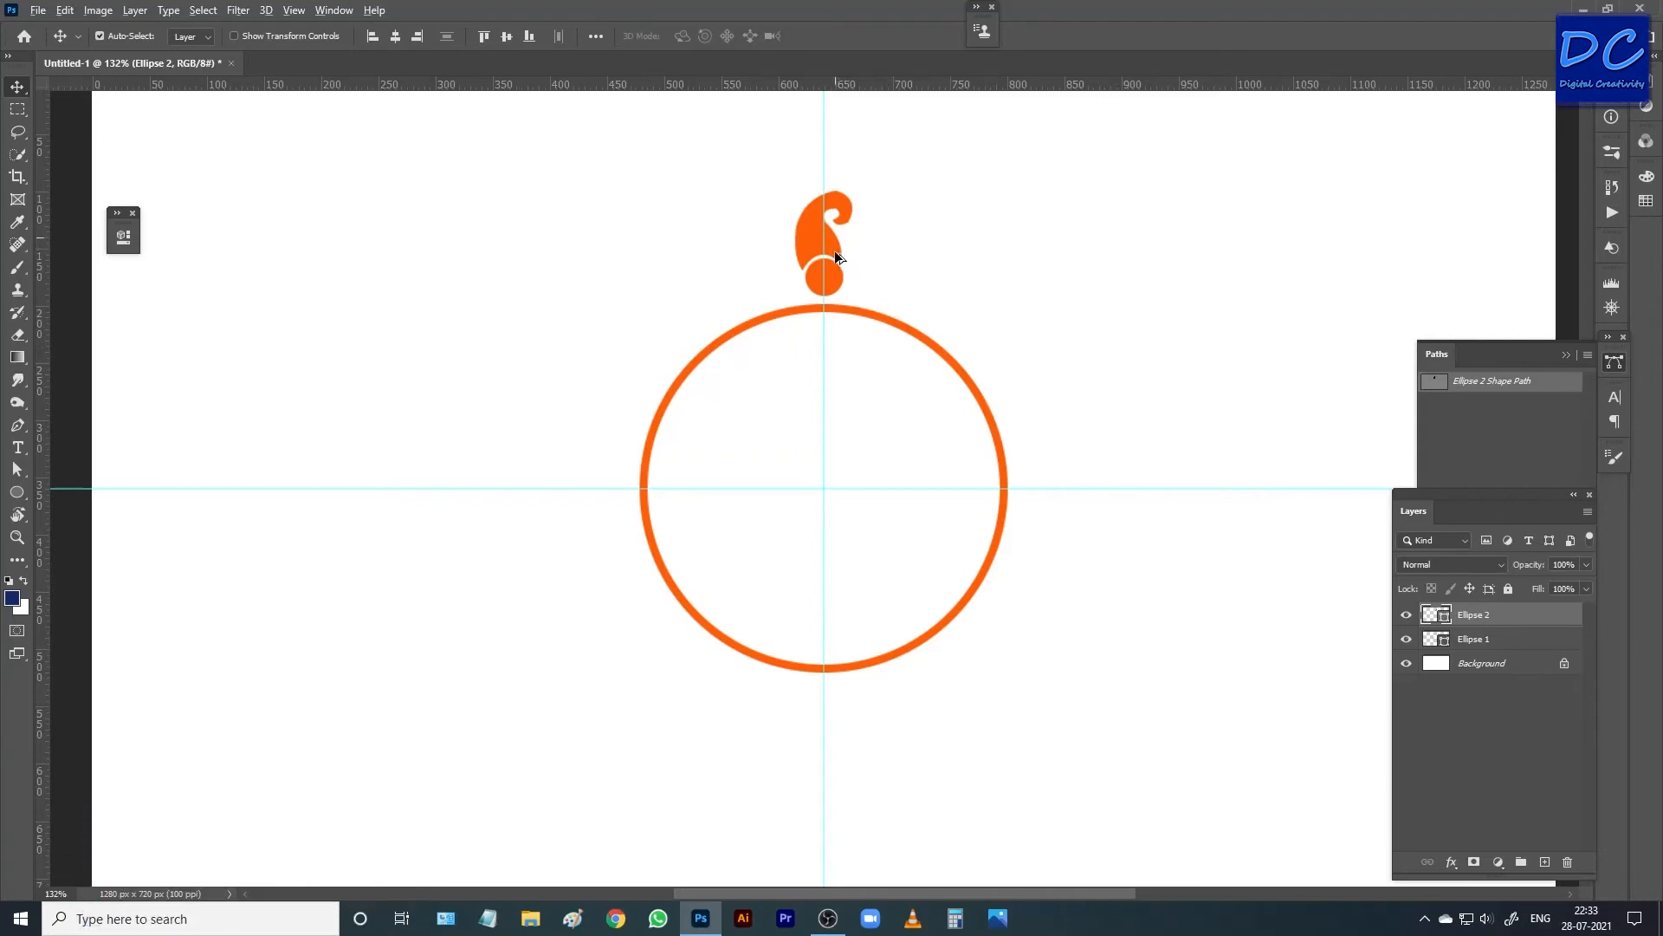
Duplicate the upright paisley motif beside the original and flip the copy both vertically and horizontally.
left_click_drag(834, 252, 933, 257)
key("ctrl+t")
right_click(933, 255)
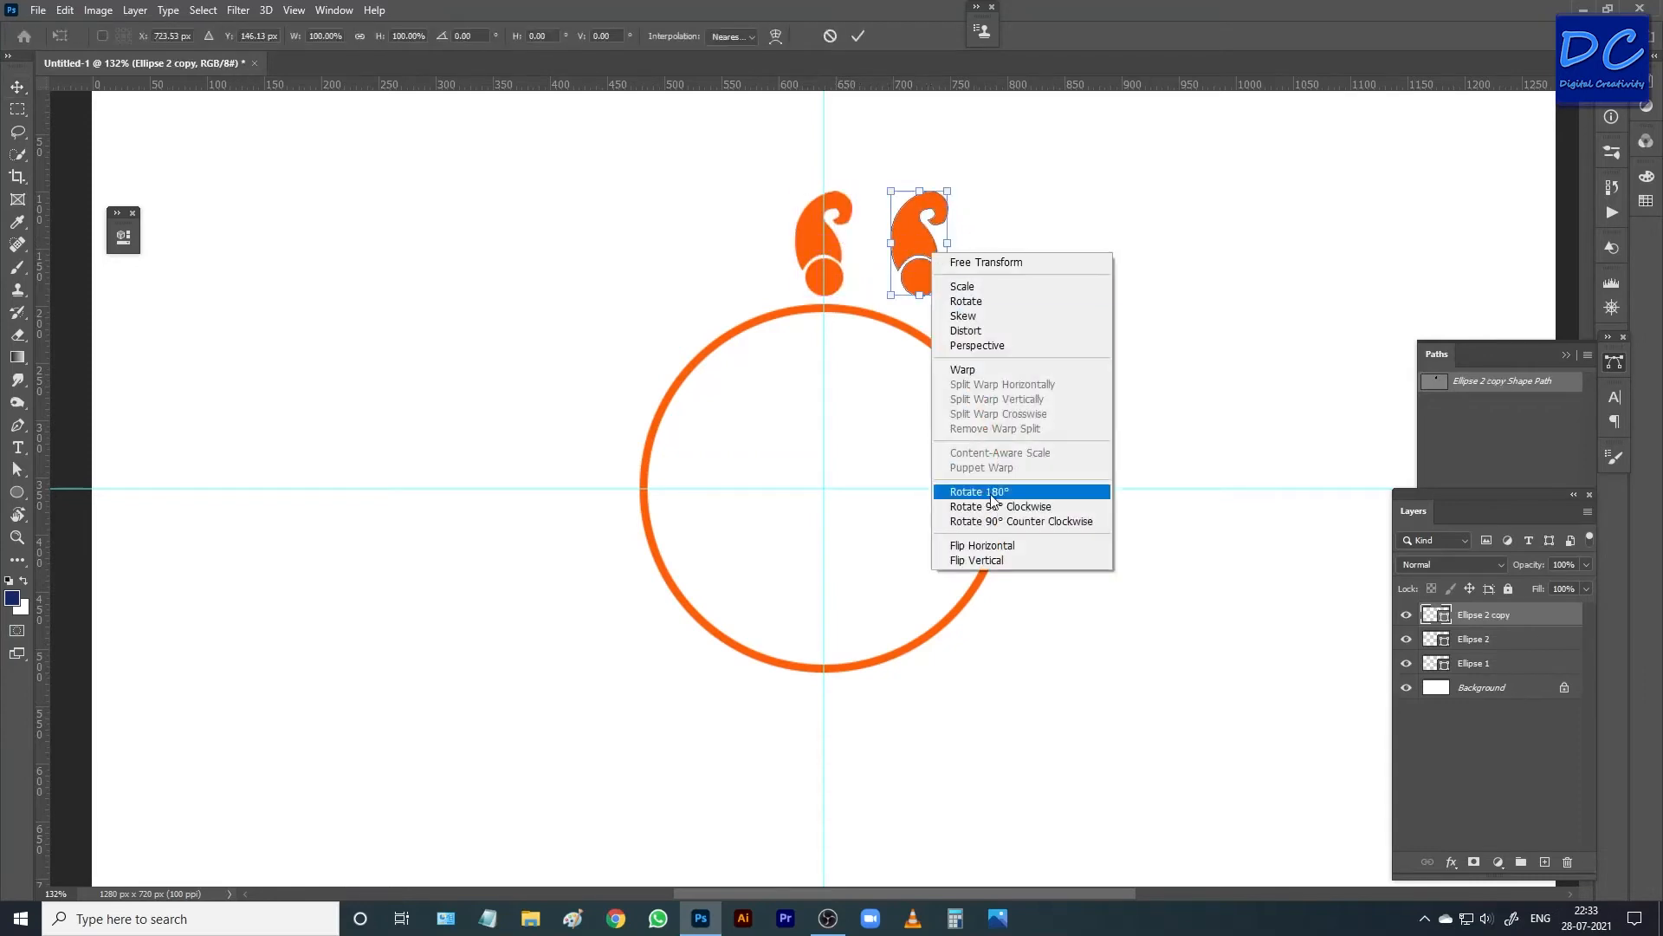
left_click(984, 562)
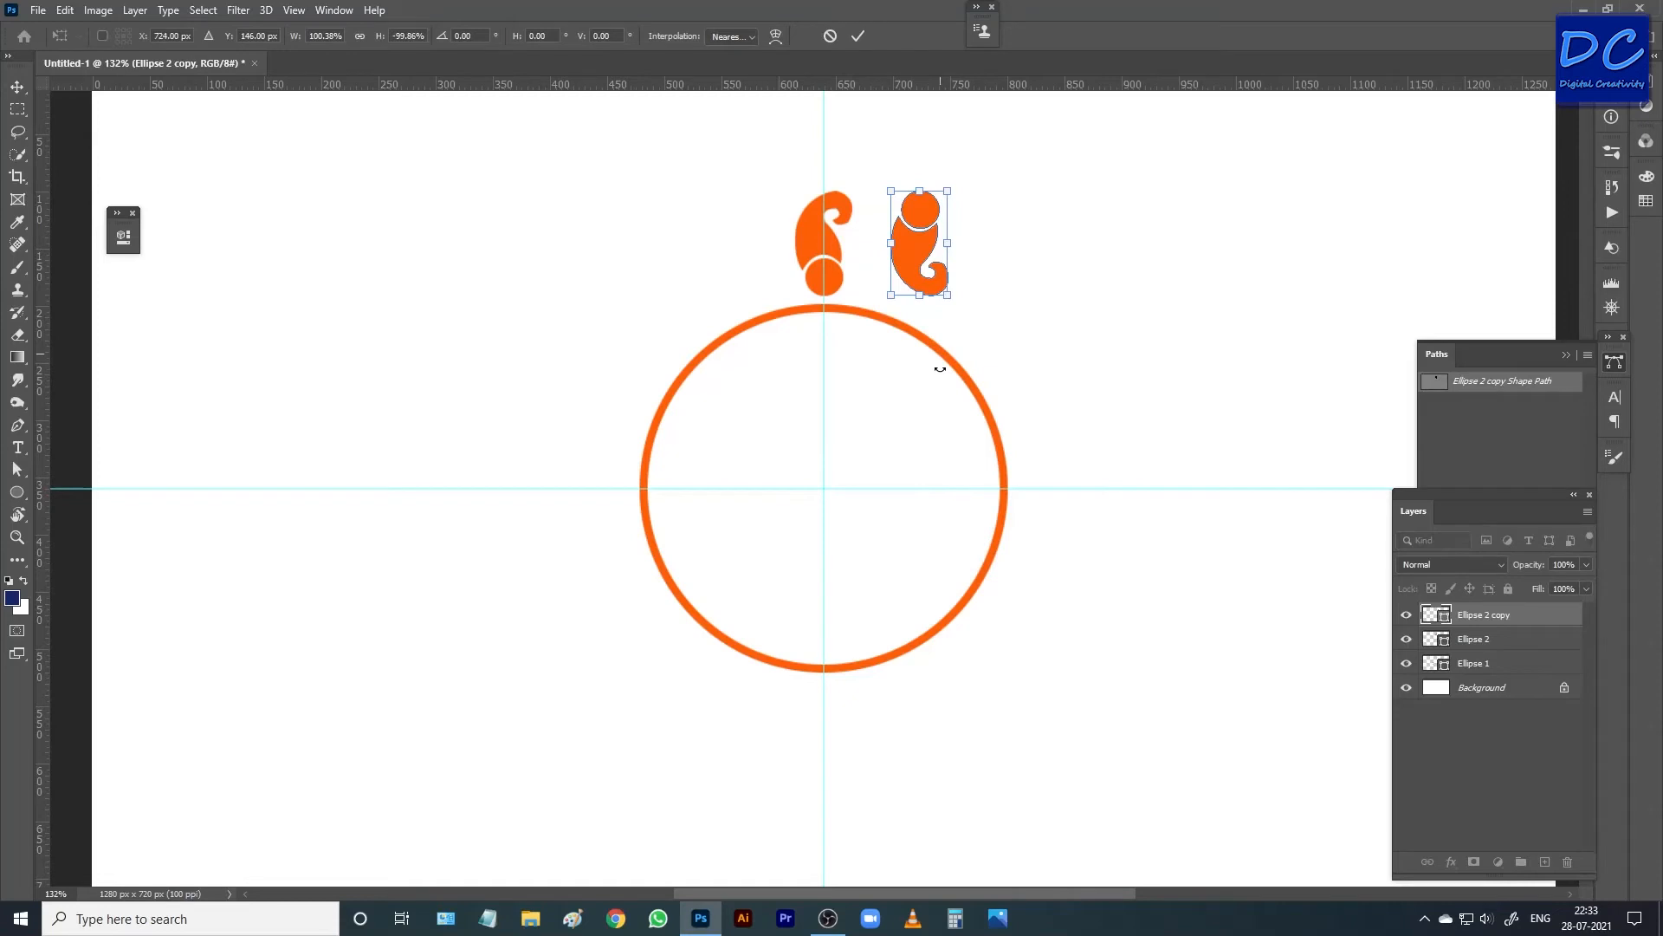
right_click(919, 230)
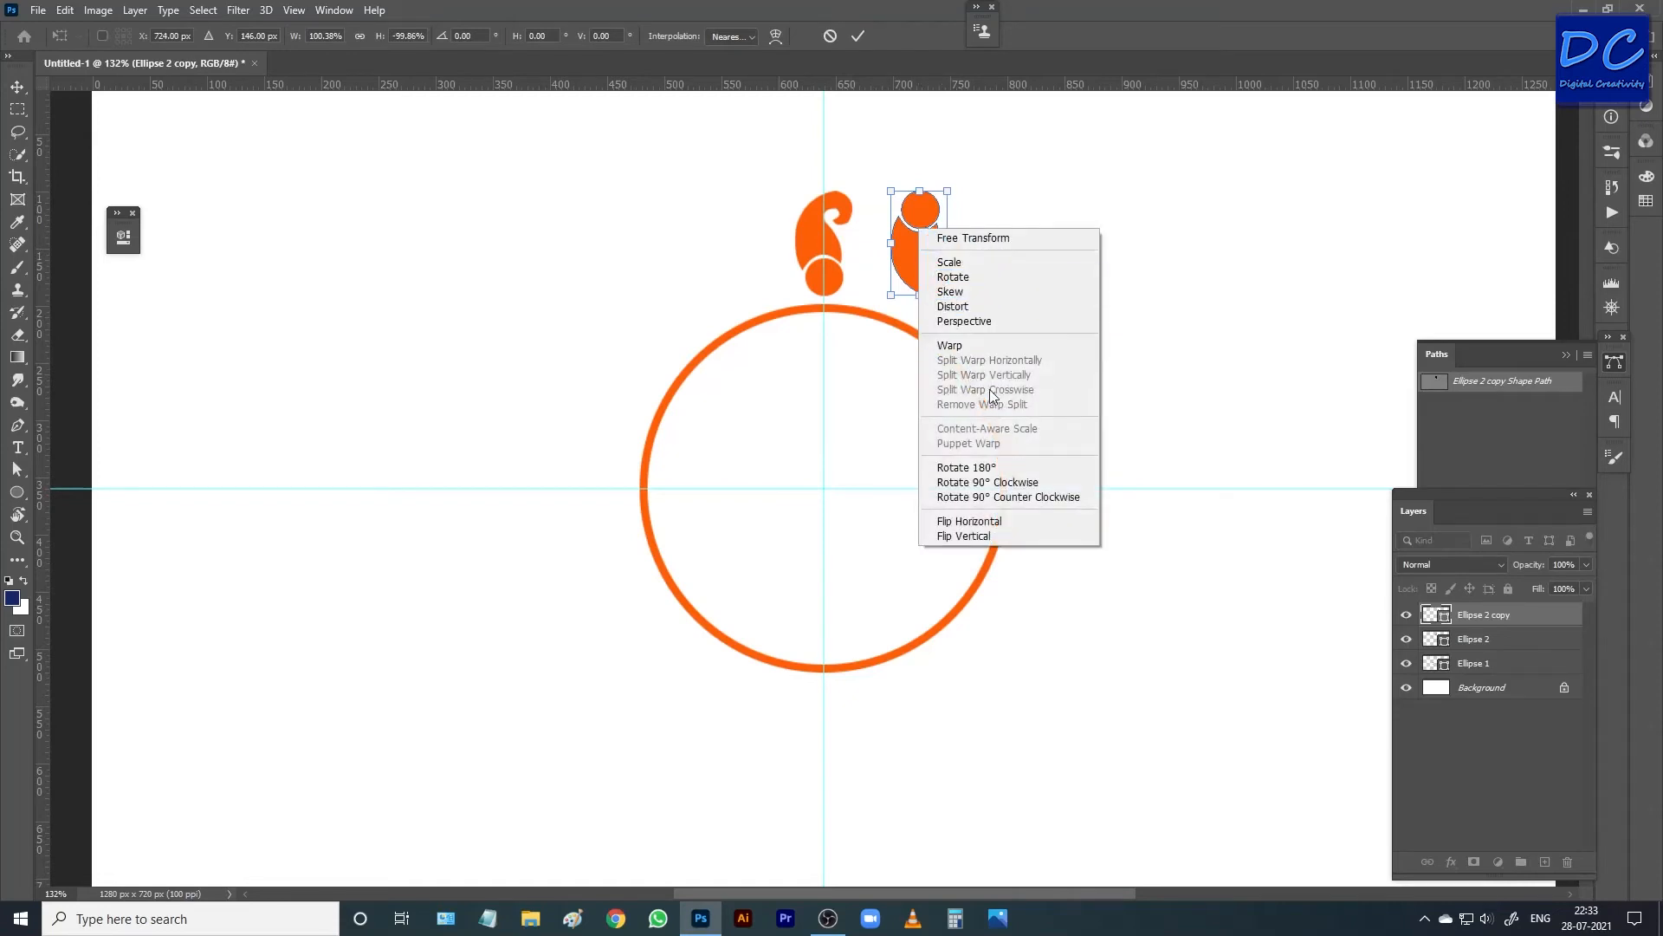
left_click(967, 521)
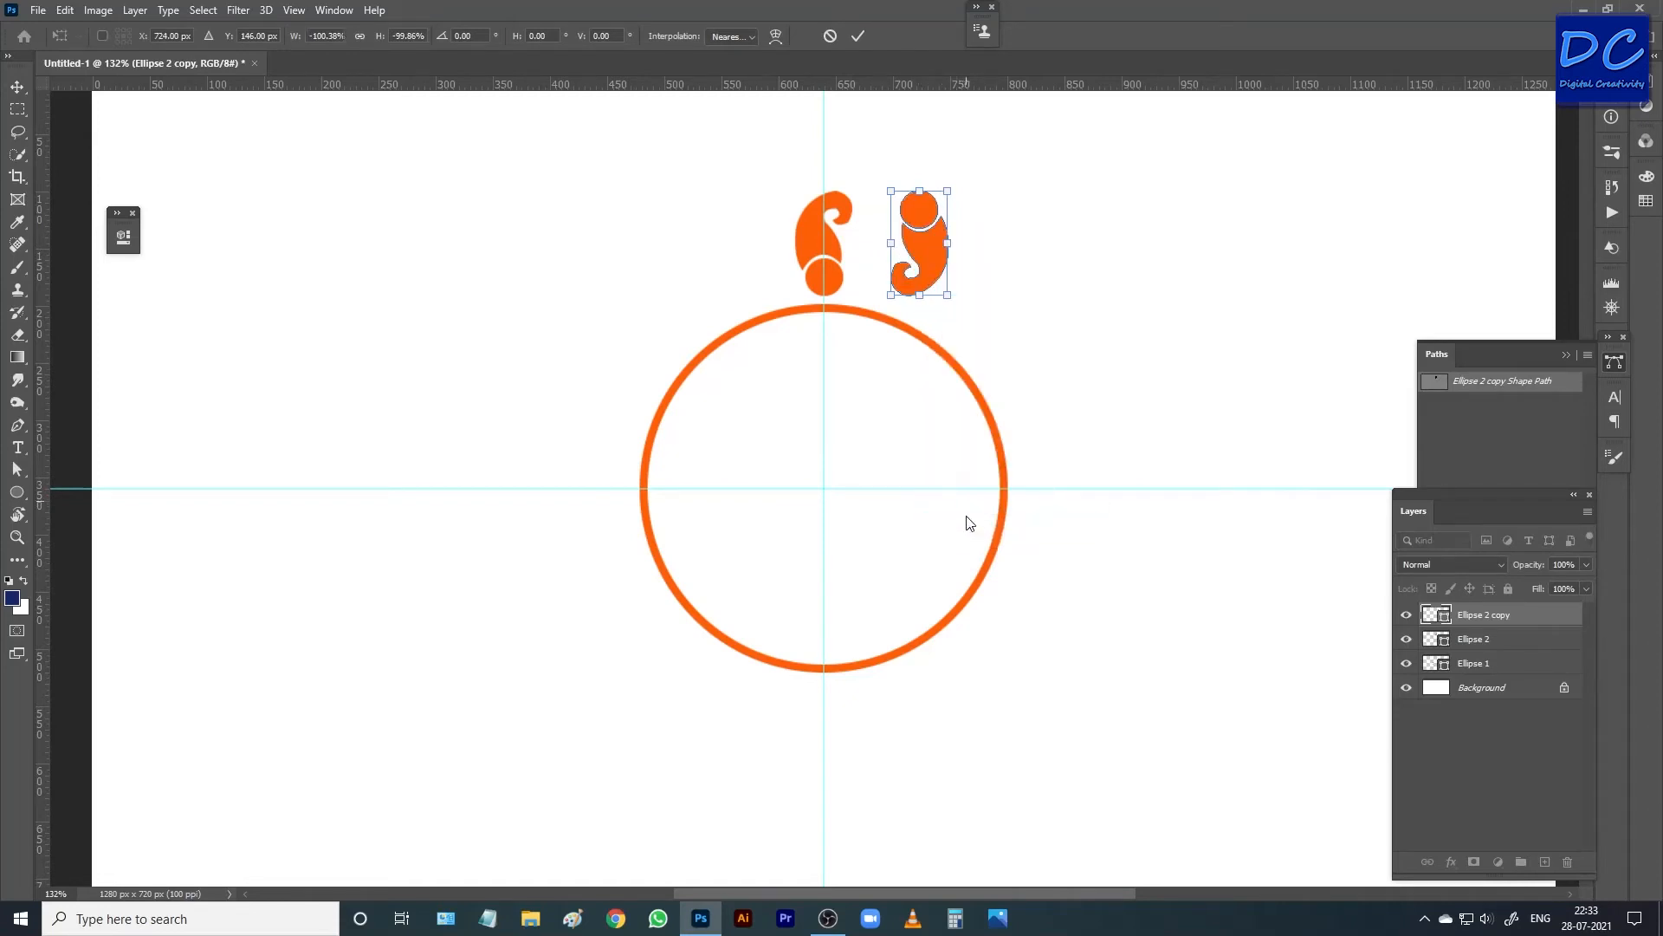
Place the flipped copy just below the ring, centred on the vertical guide at Y 574 px, and select both paisley layers.
left_click_drag(933, 226, 839, 719)
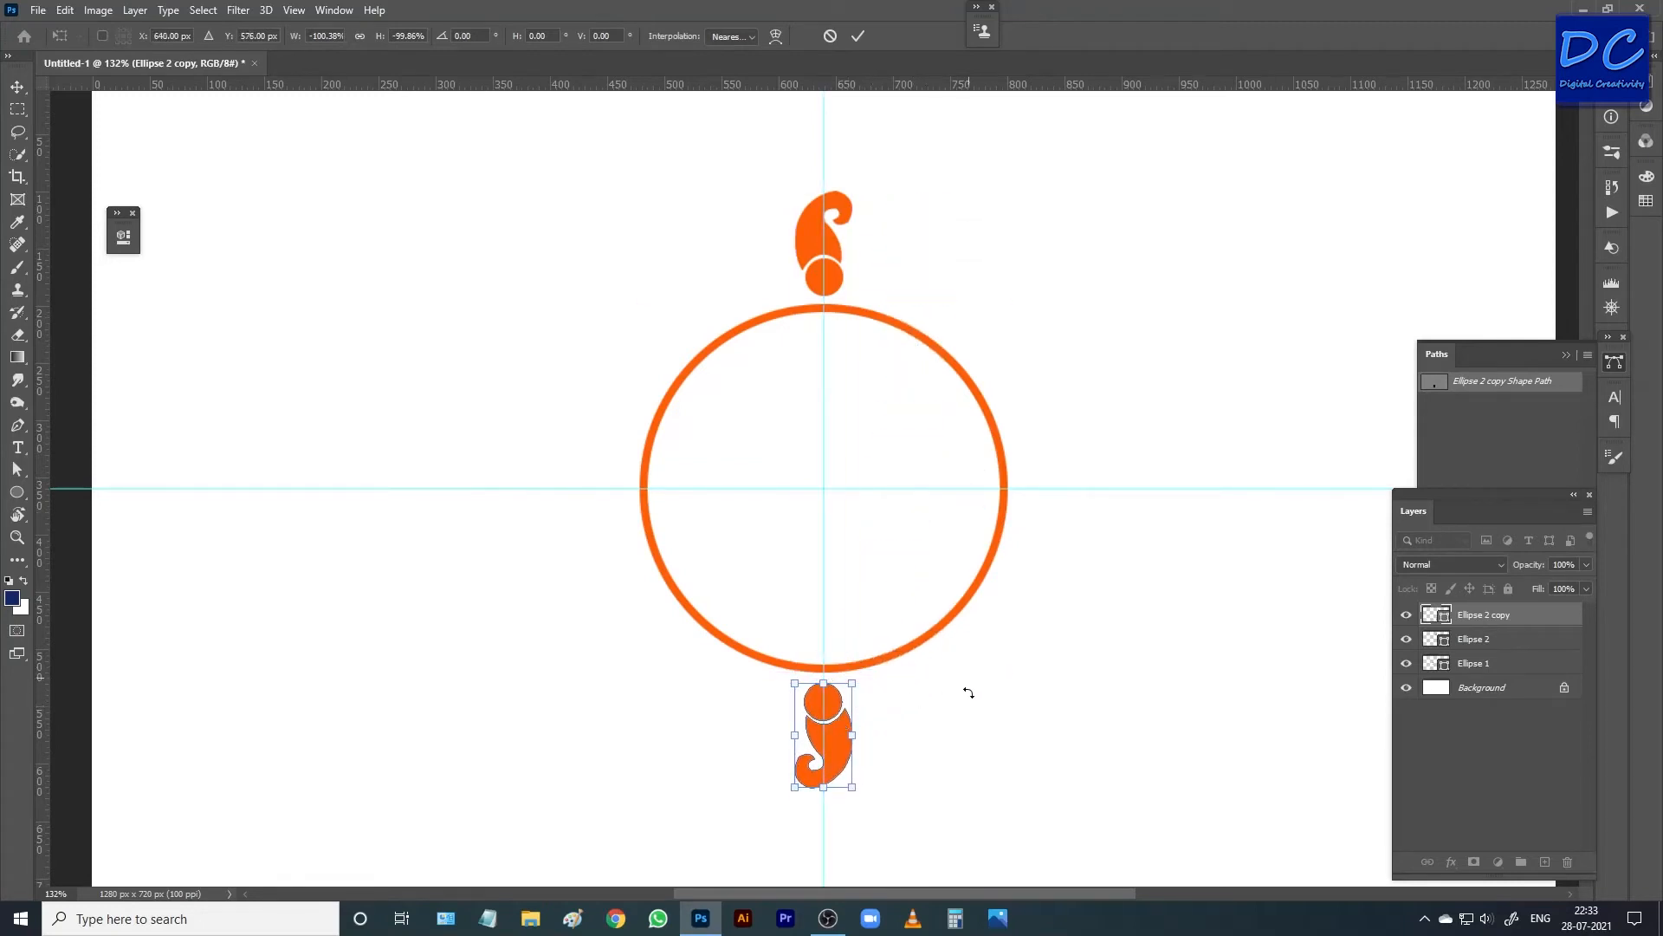
key("Up")
key("Up")
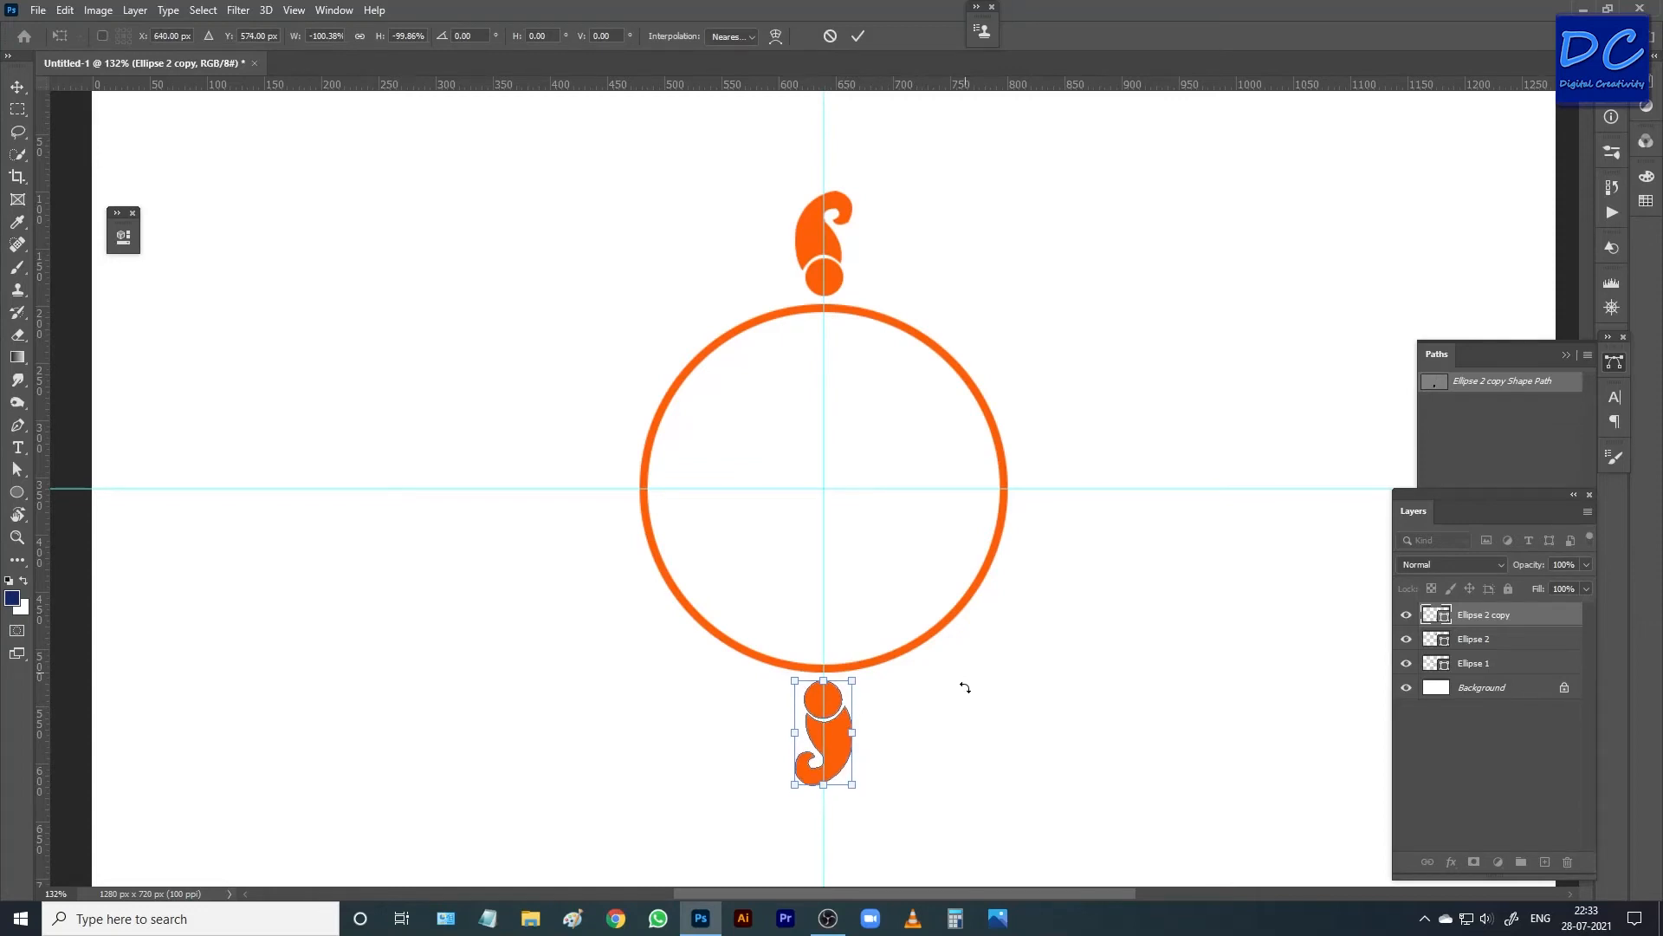
left_click(858, 35)
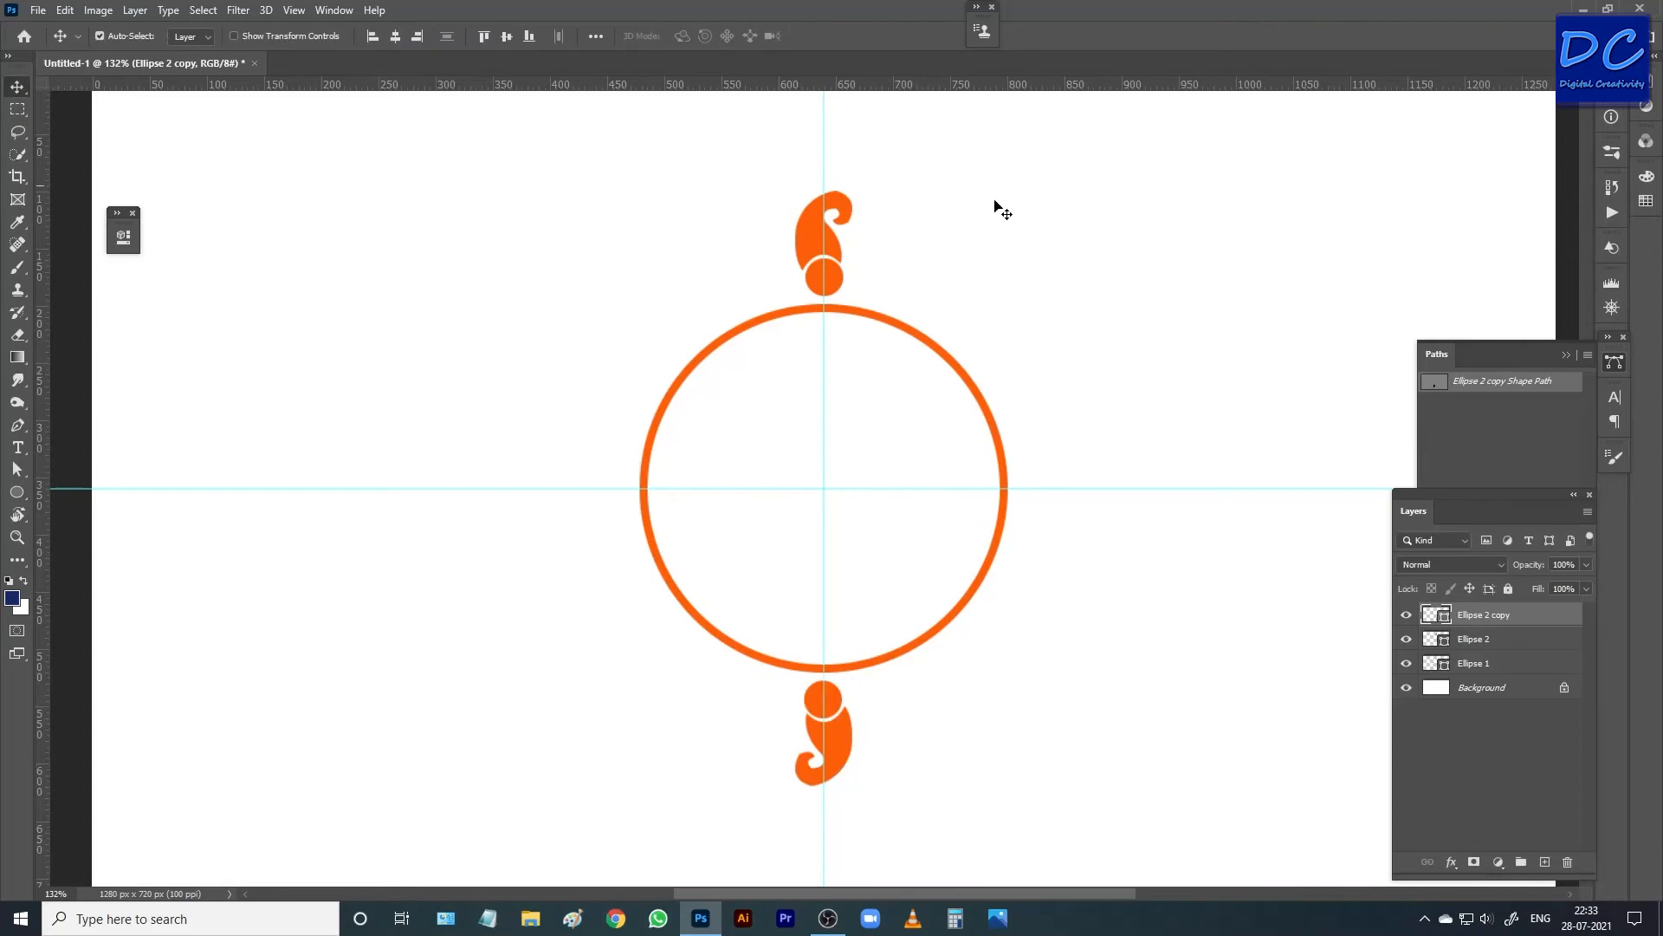
left_click(1475, 641, "ctrl")
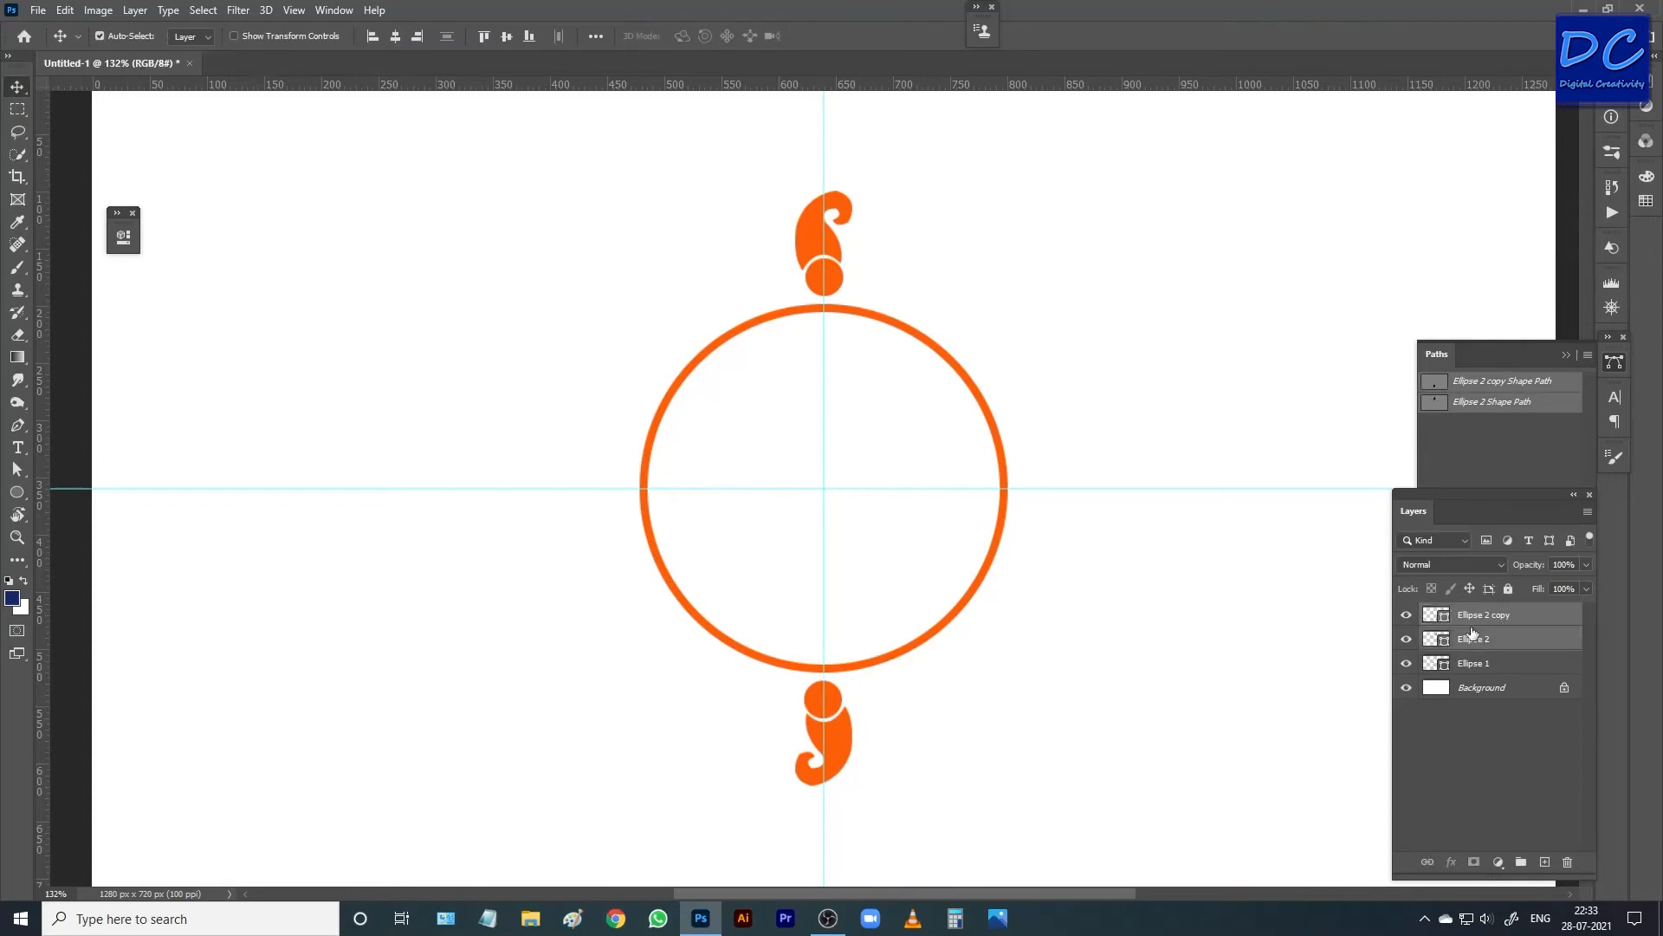
key("ctrl+t")
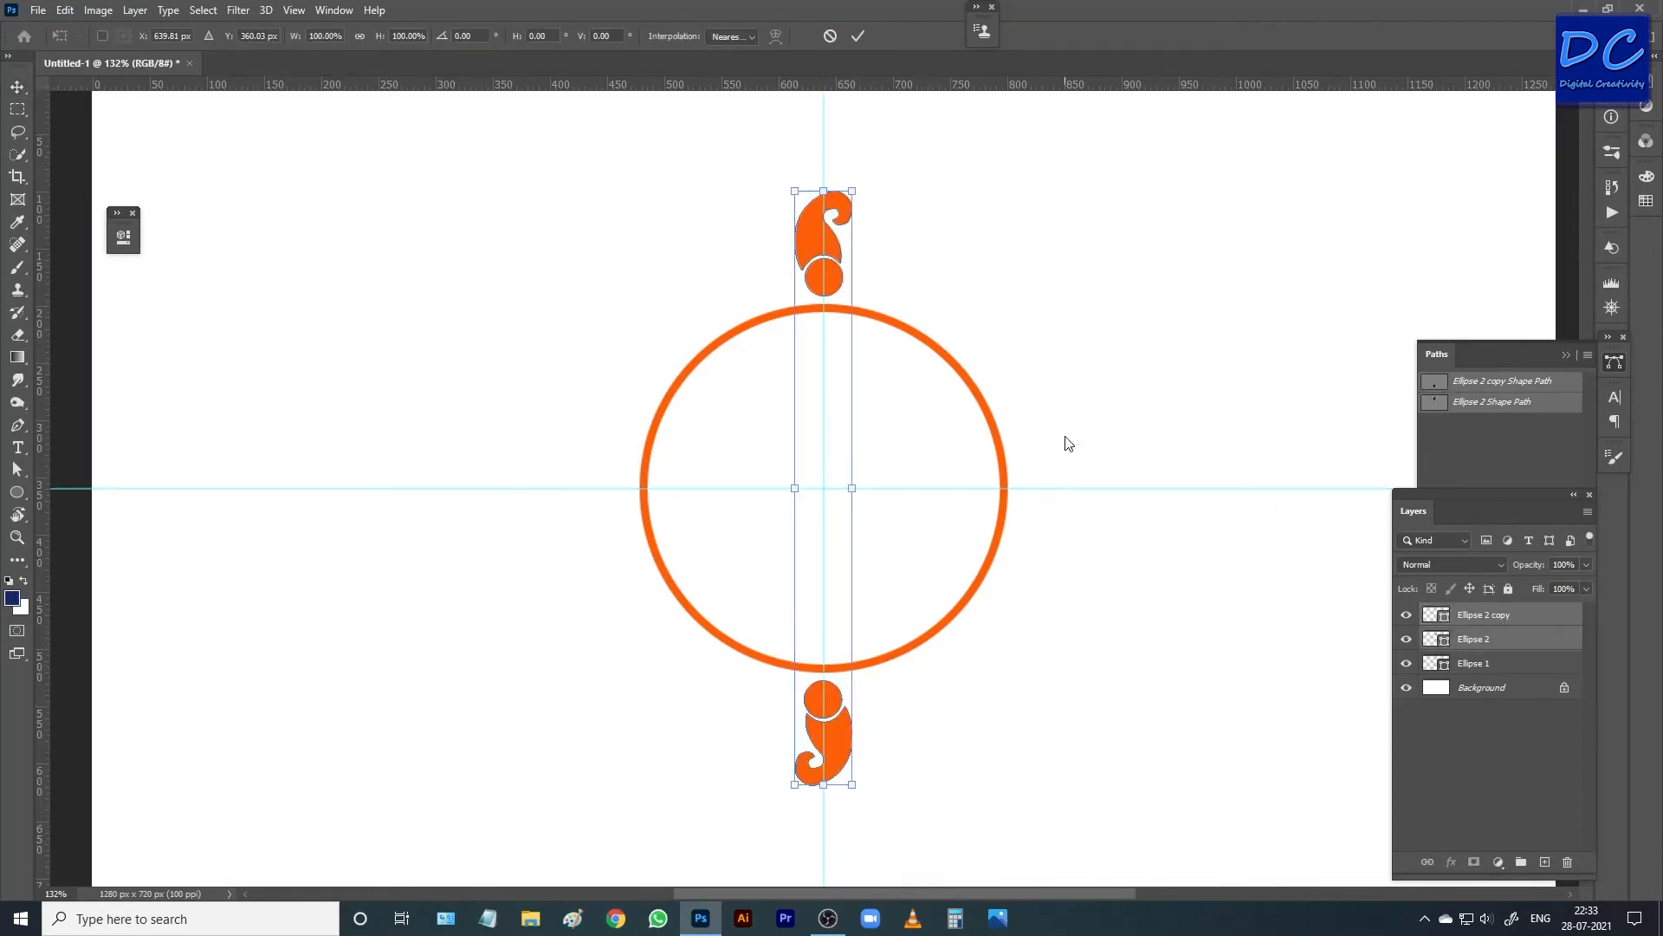
left_click_drag(866, 168, 932, 188)
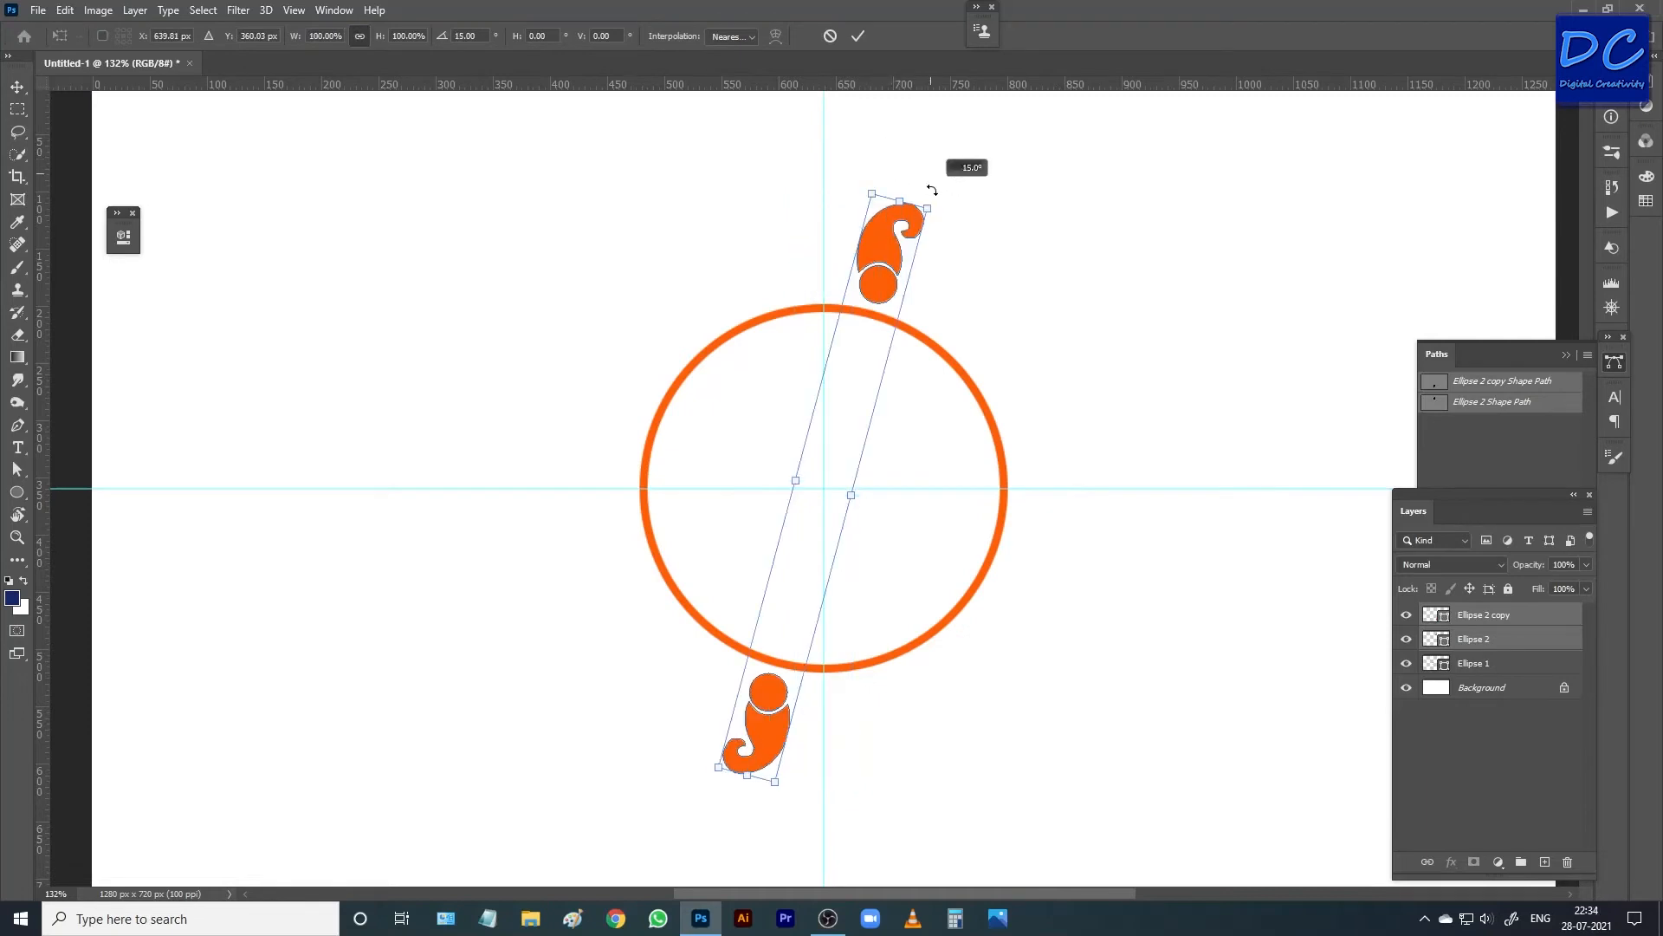
left_click(830, 36)
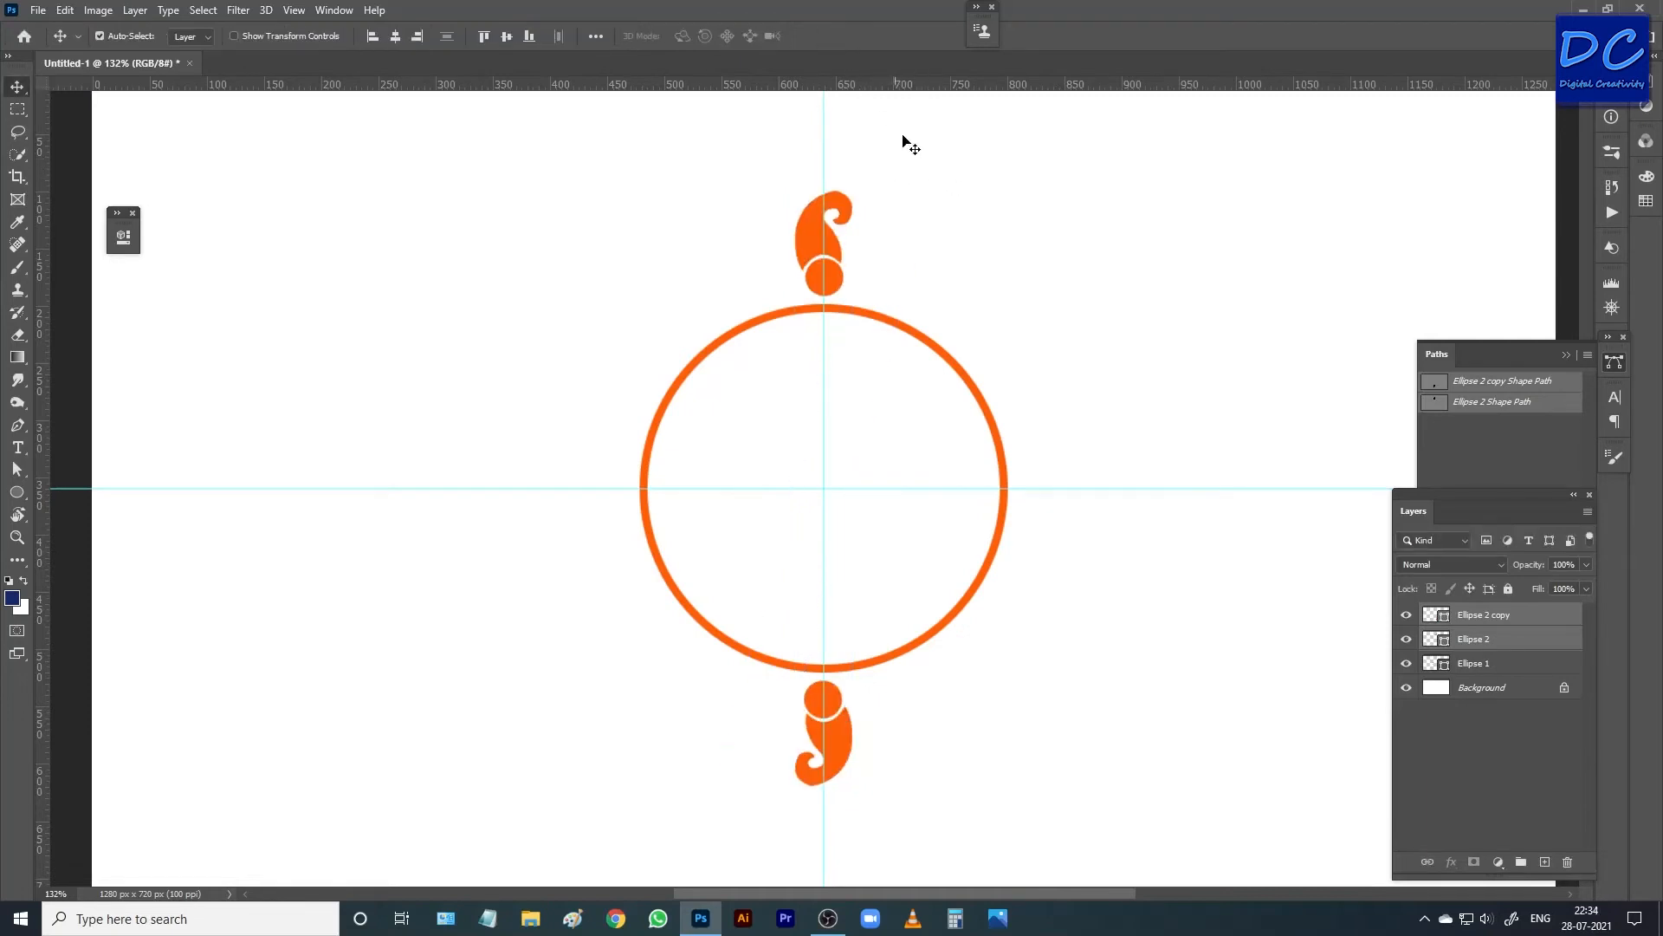
Duplicate both paisley motifs and rotate the copies 15° clockwise around the ring's centre.
key("ctrl+j")
key("ctrl+t")
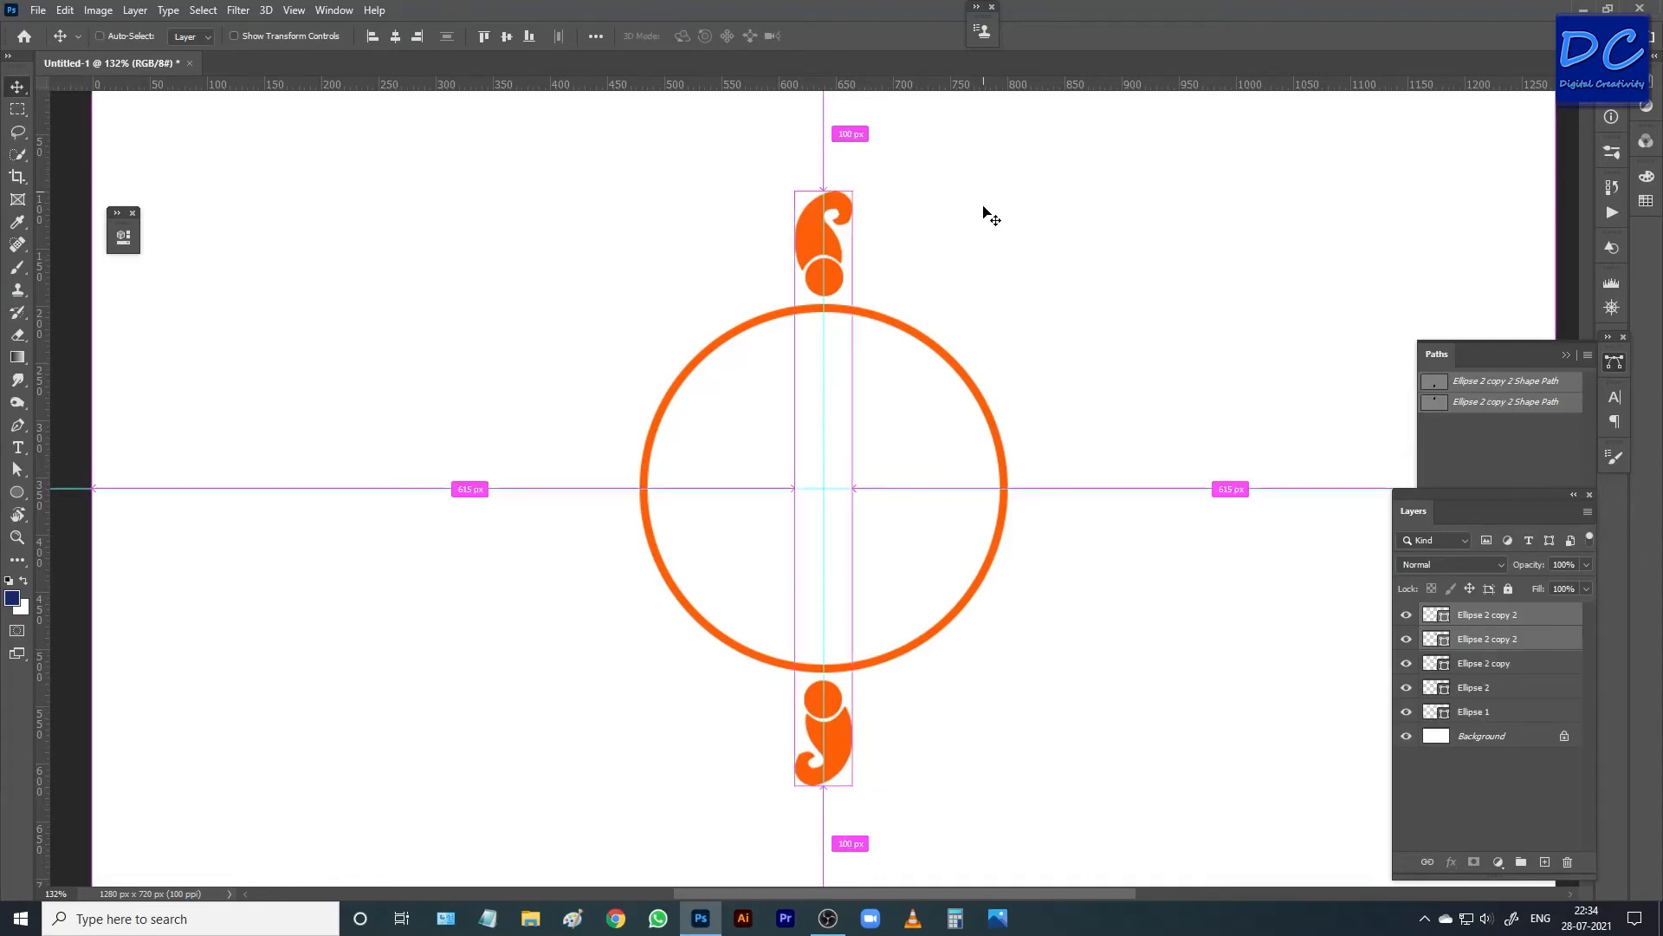
left_click_drag(867, 171, 926, 204)
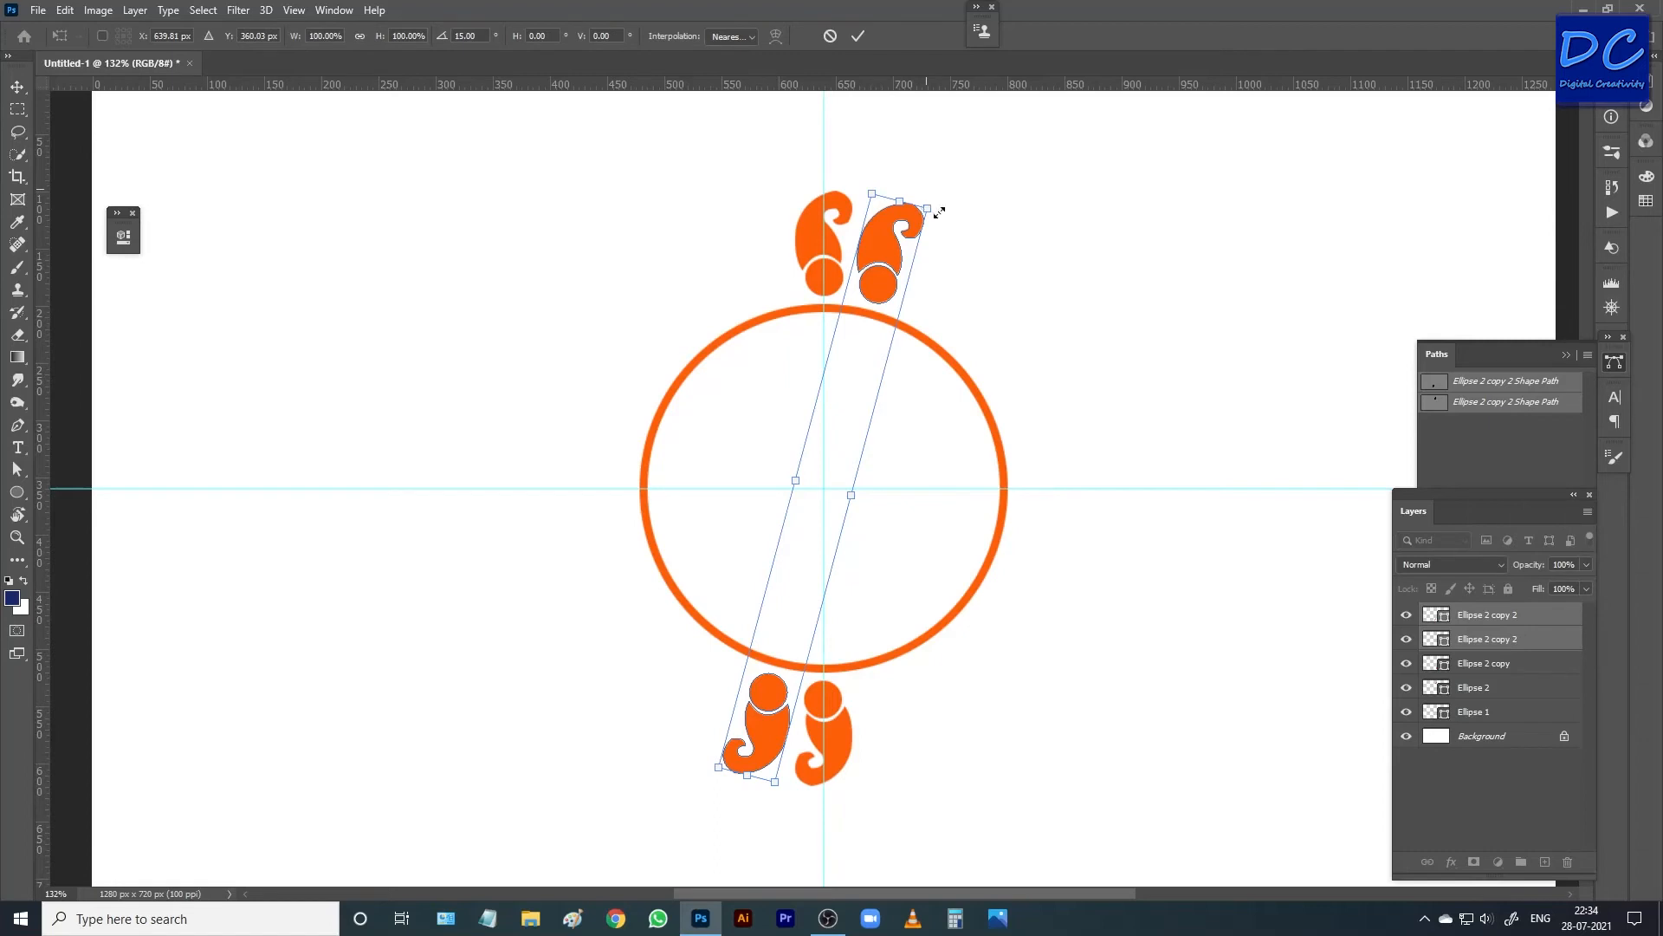
Duplicate all four paisley motifs and rotate the copies 30° clockwise around the ring's centre.
left_click(1482, 689)
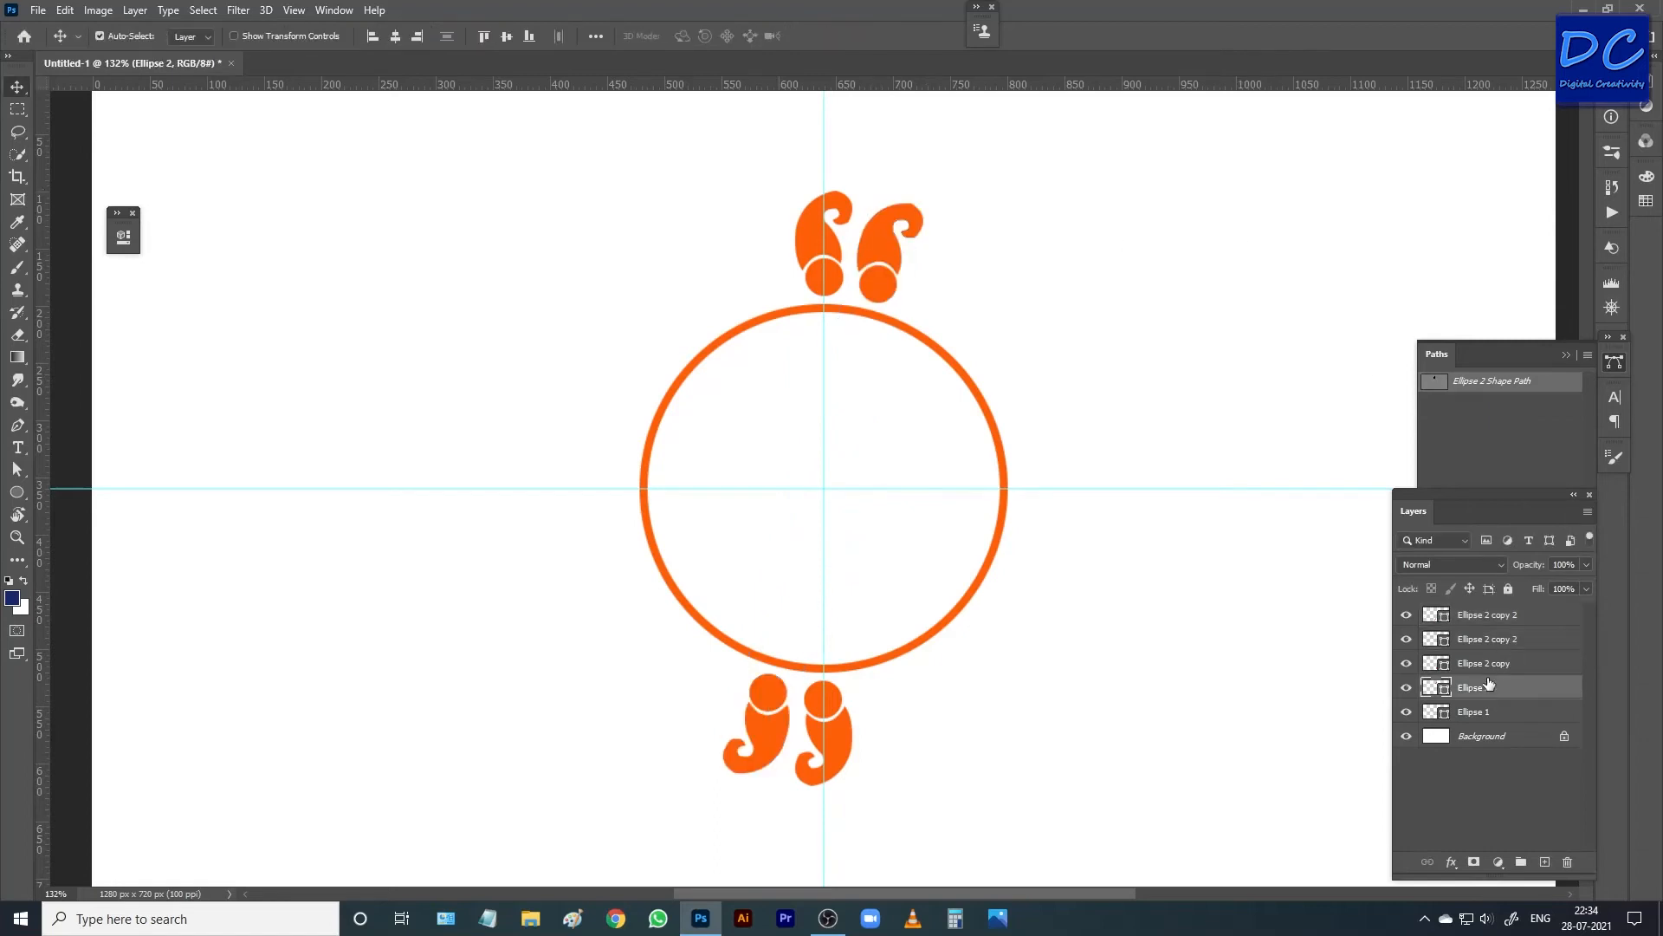
left_click(1490, 620, "shift")
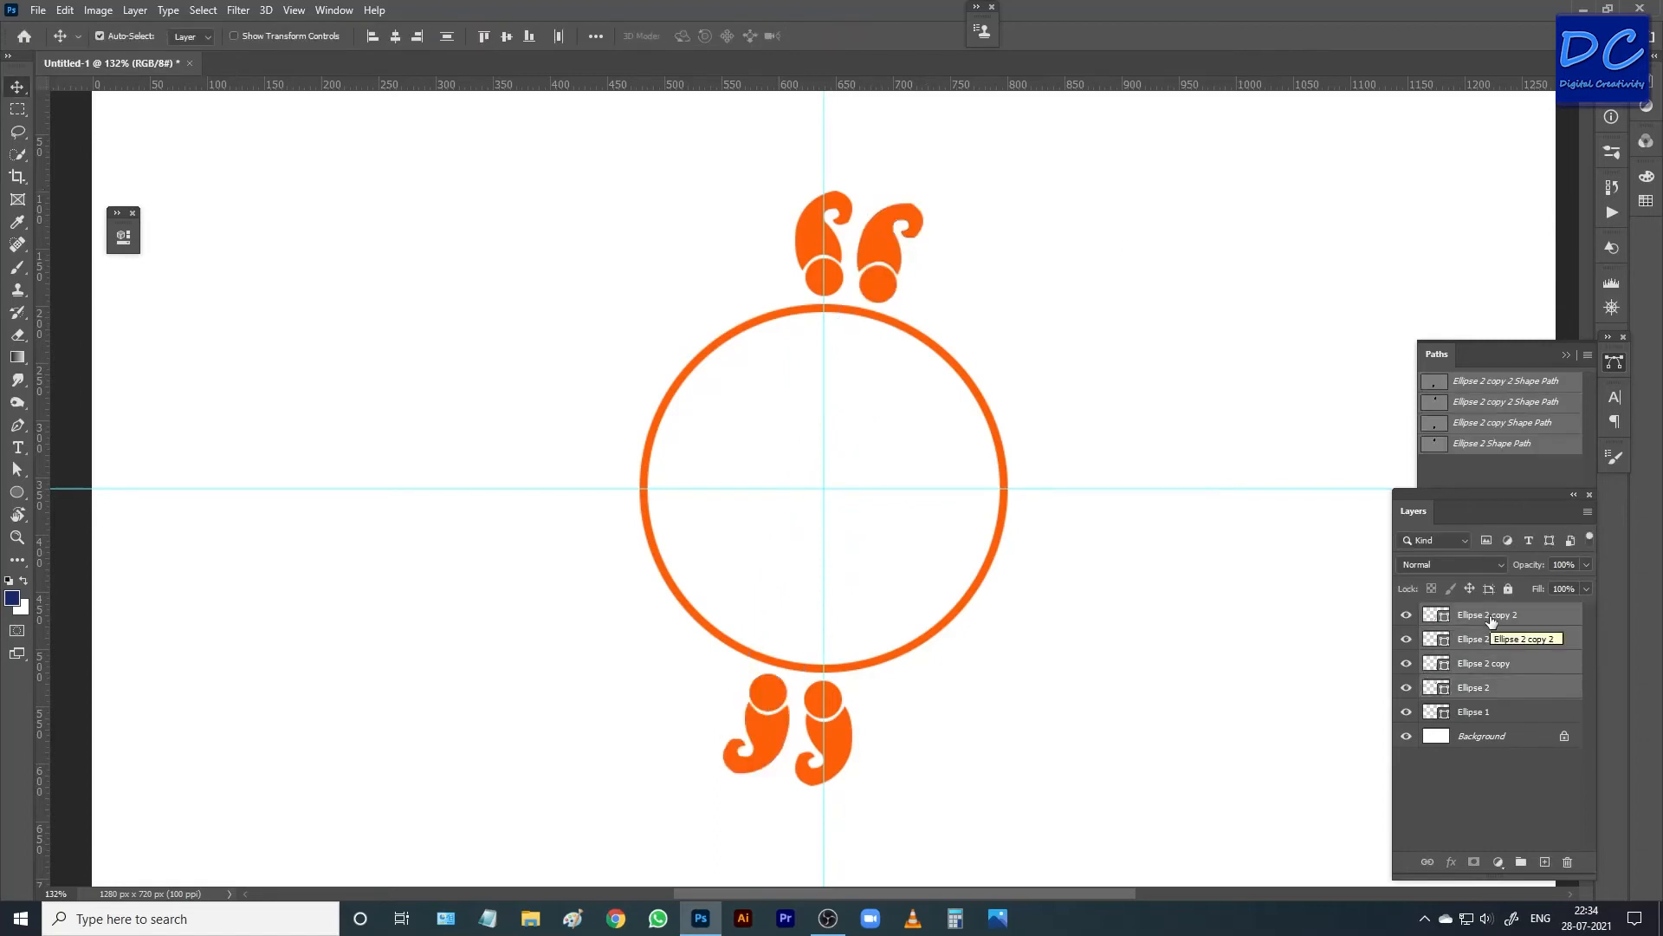
key("ctrl+j")
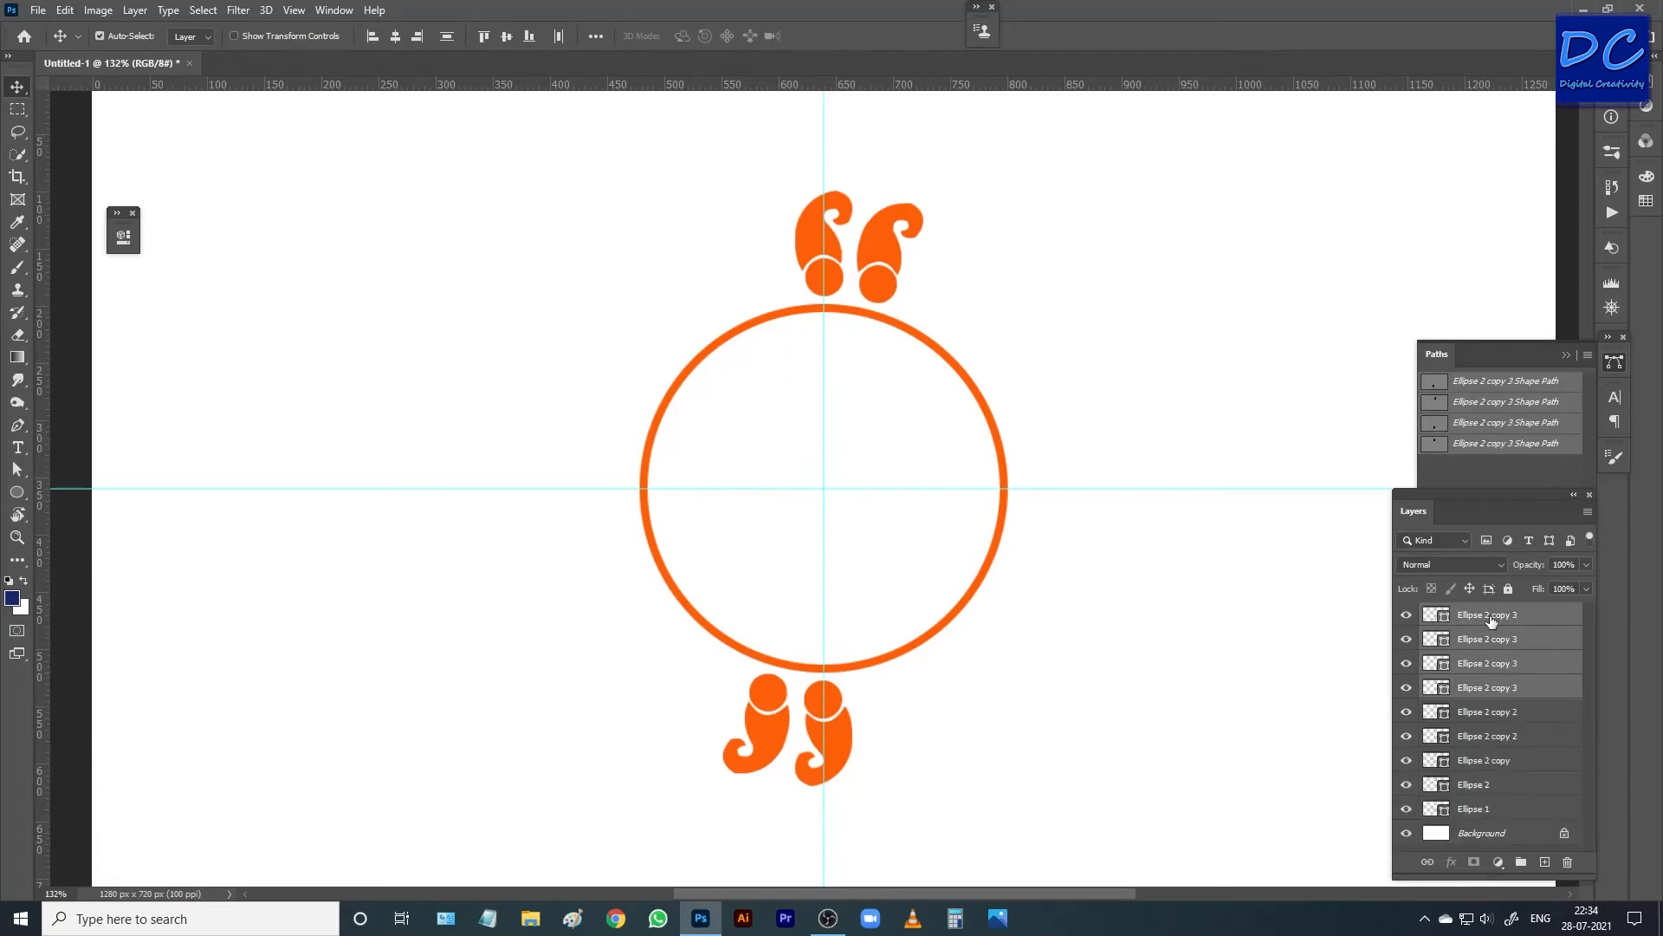
key("ctrl+t")
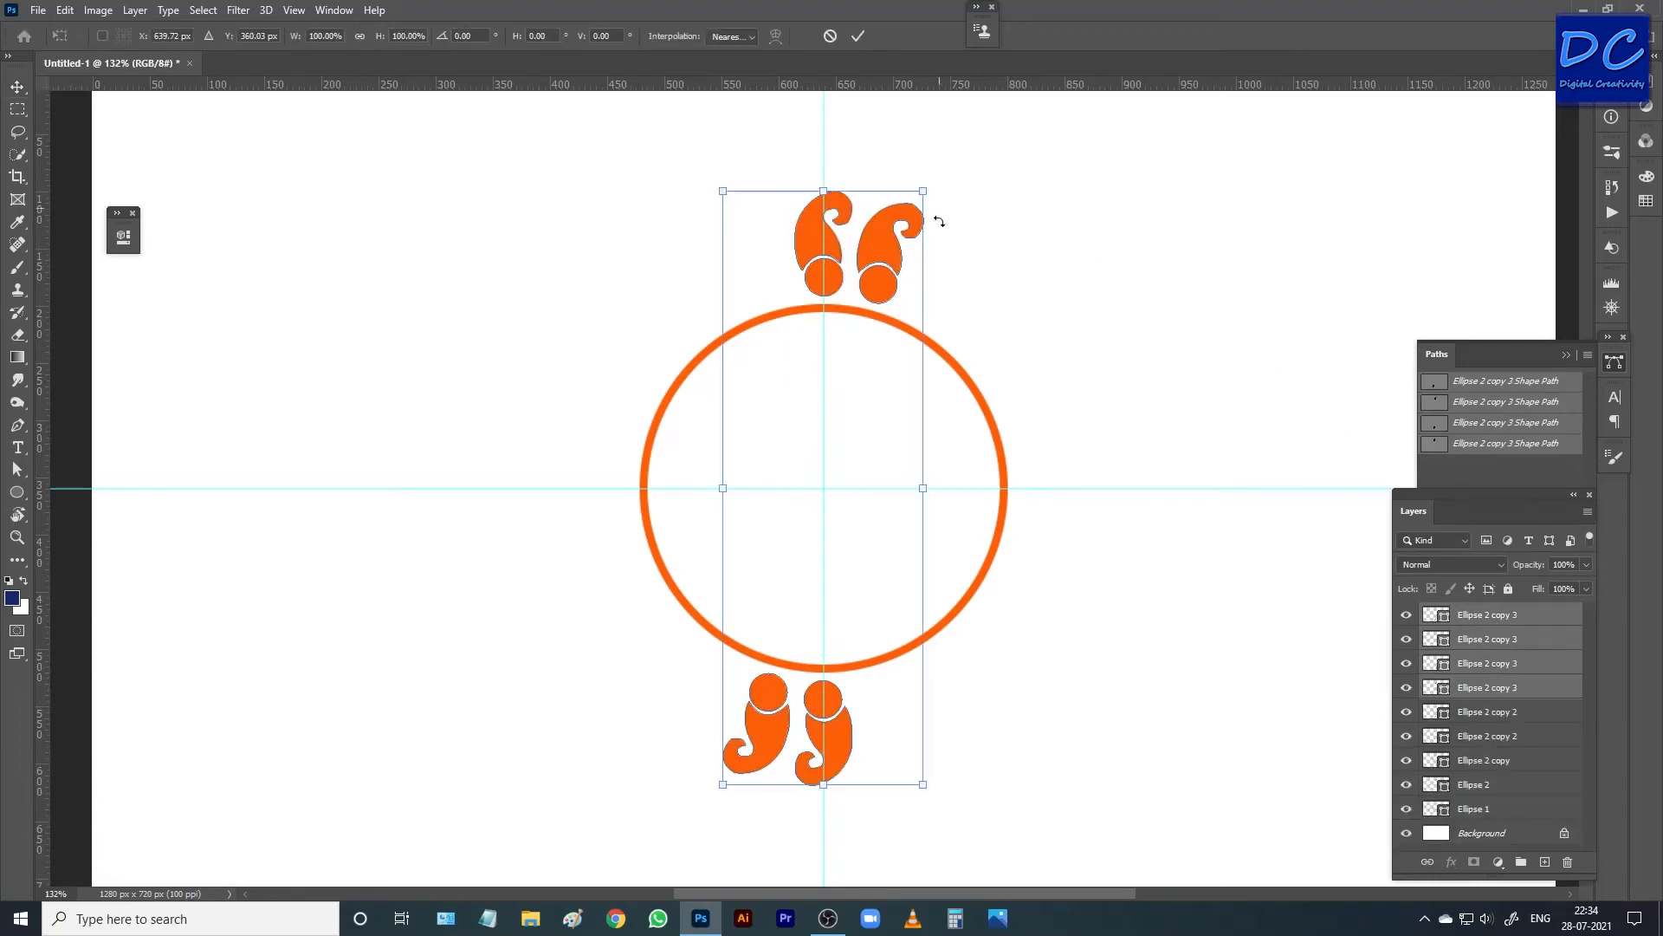
left_click_drag(931, 177, 1054, 267)
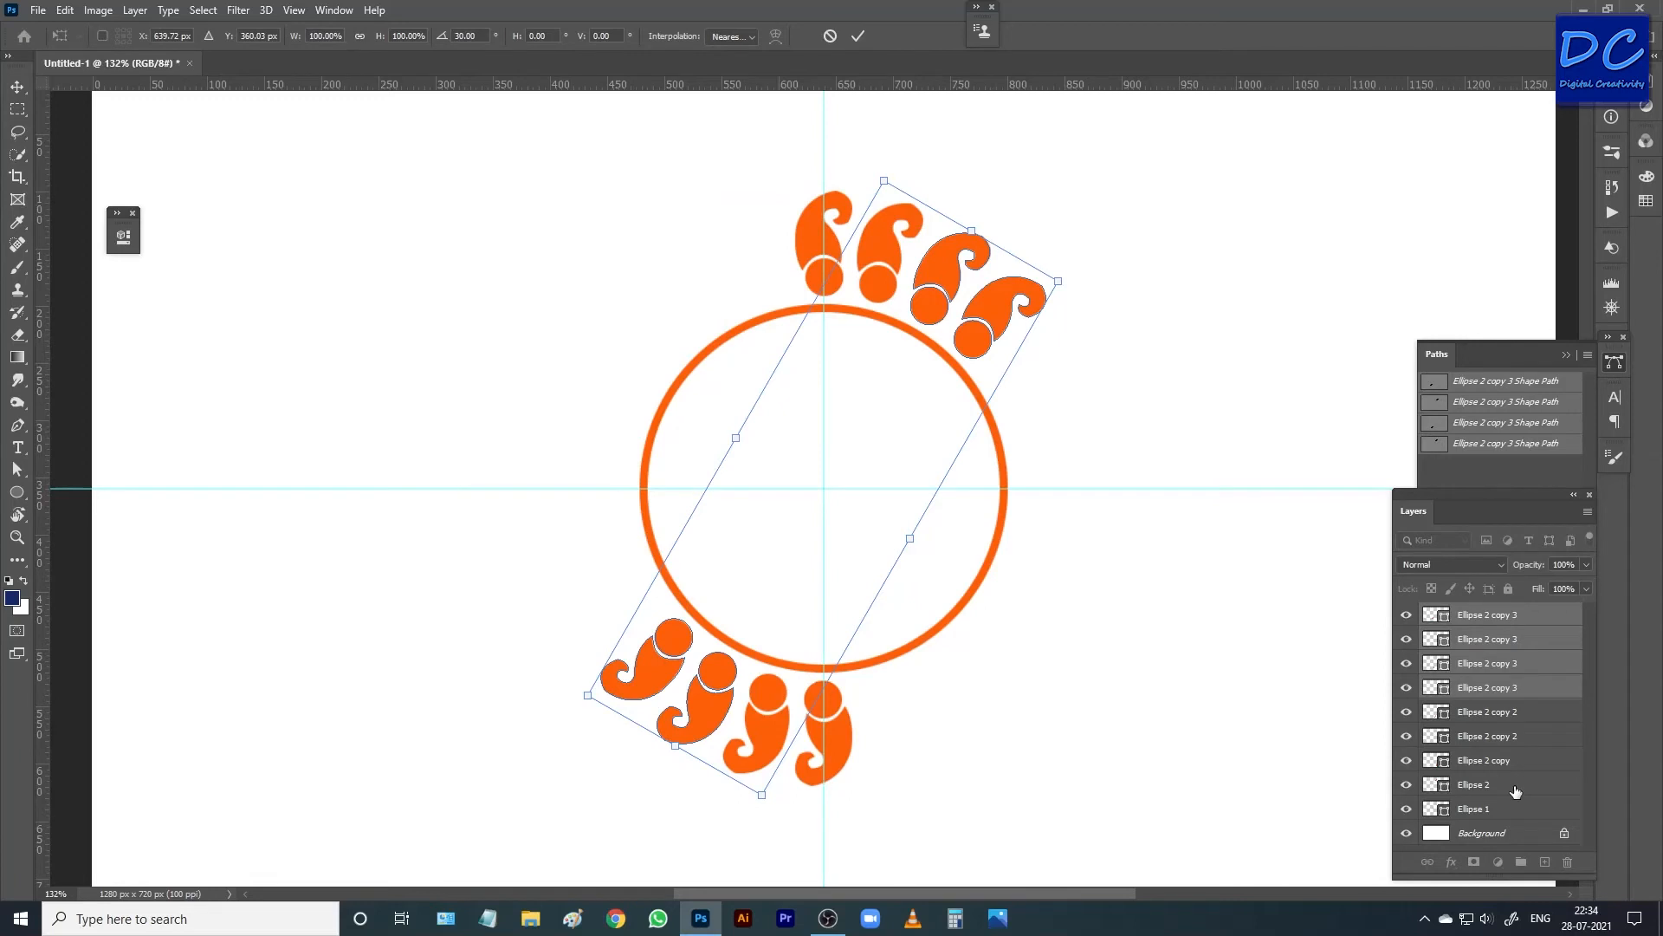
Duplicate the seven paisley layers from Ellipse 2 copy up to the topmost Ellipse 2 copy 3, leaving out the original Ellipse 2.
left_click(1501, 762, "shift")
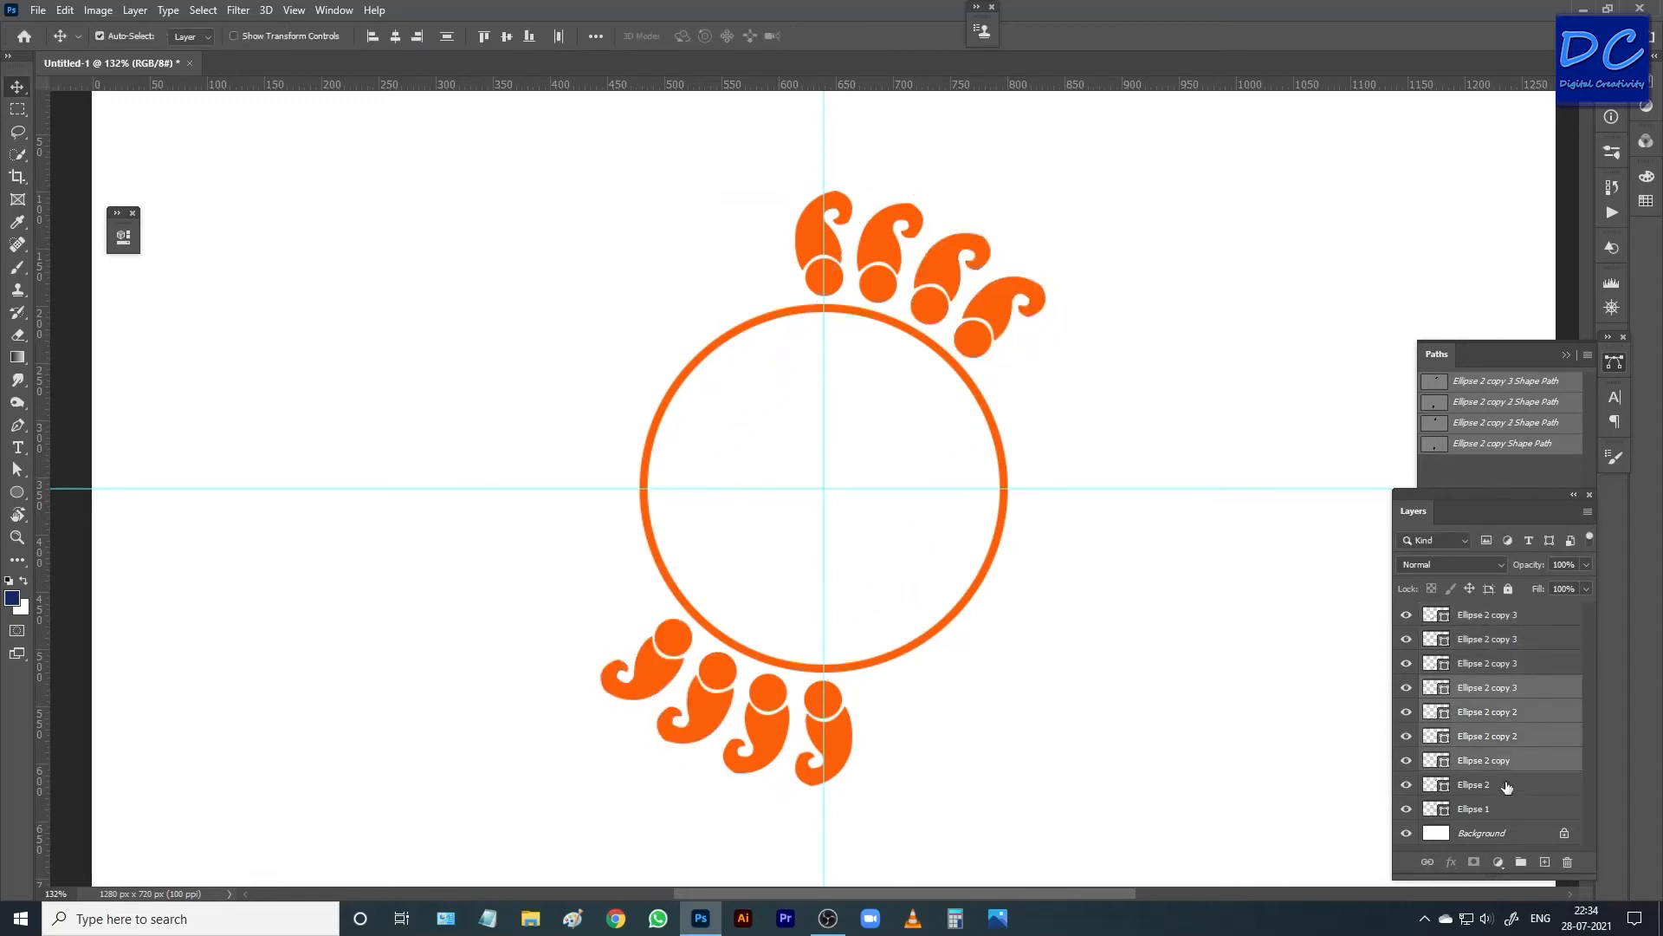
left_click(1505, 762)
left_click(1503, 617, "shift")
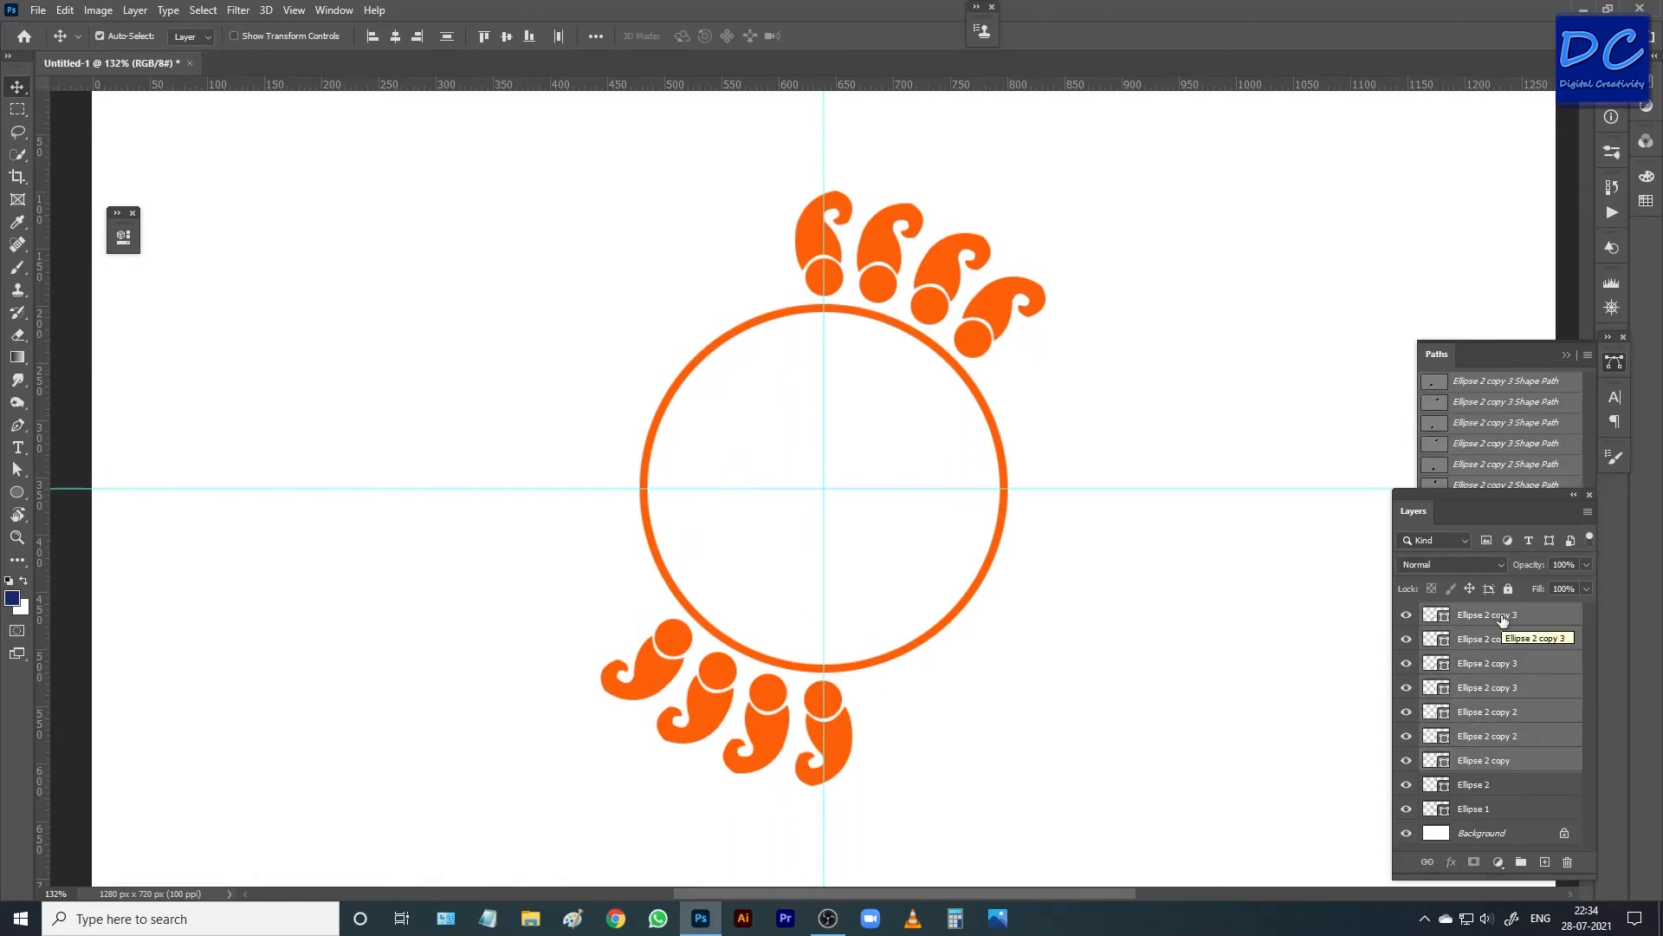
key("ctrl+j")
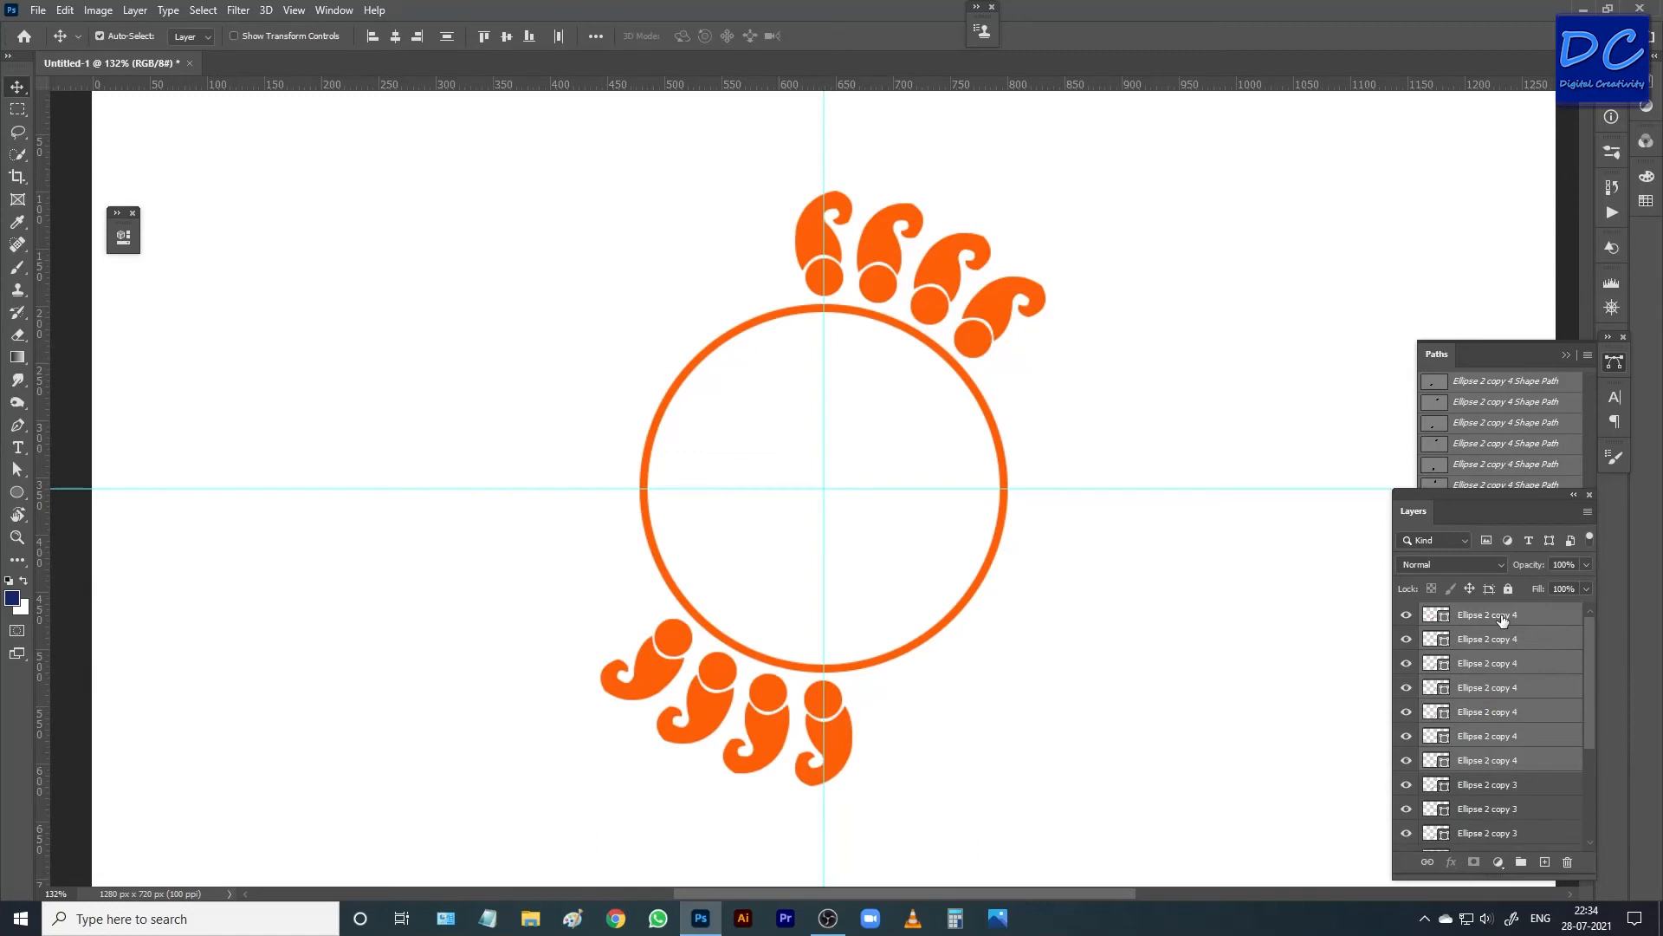
Rotate the seven duplicated paisleys 45° clockwise at their original size to extend both arcs around the ring.
key("ctrl+t")
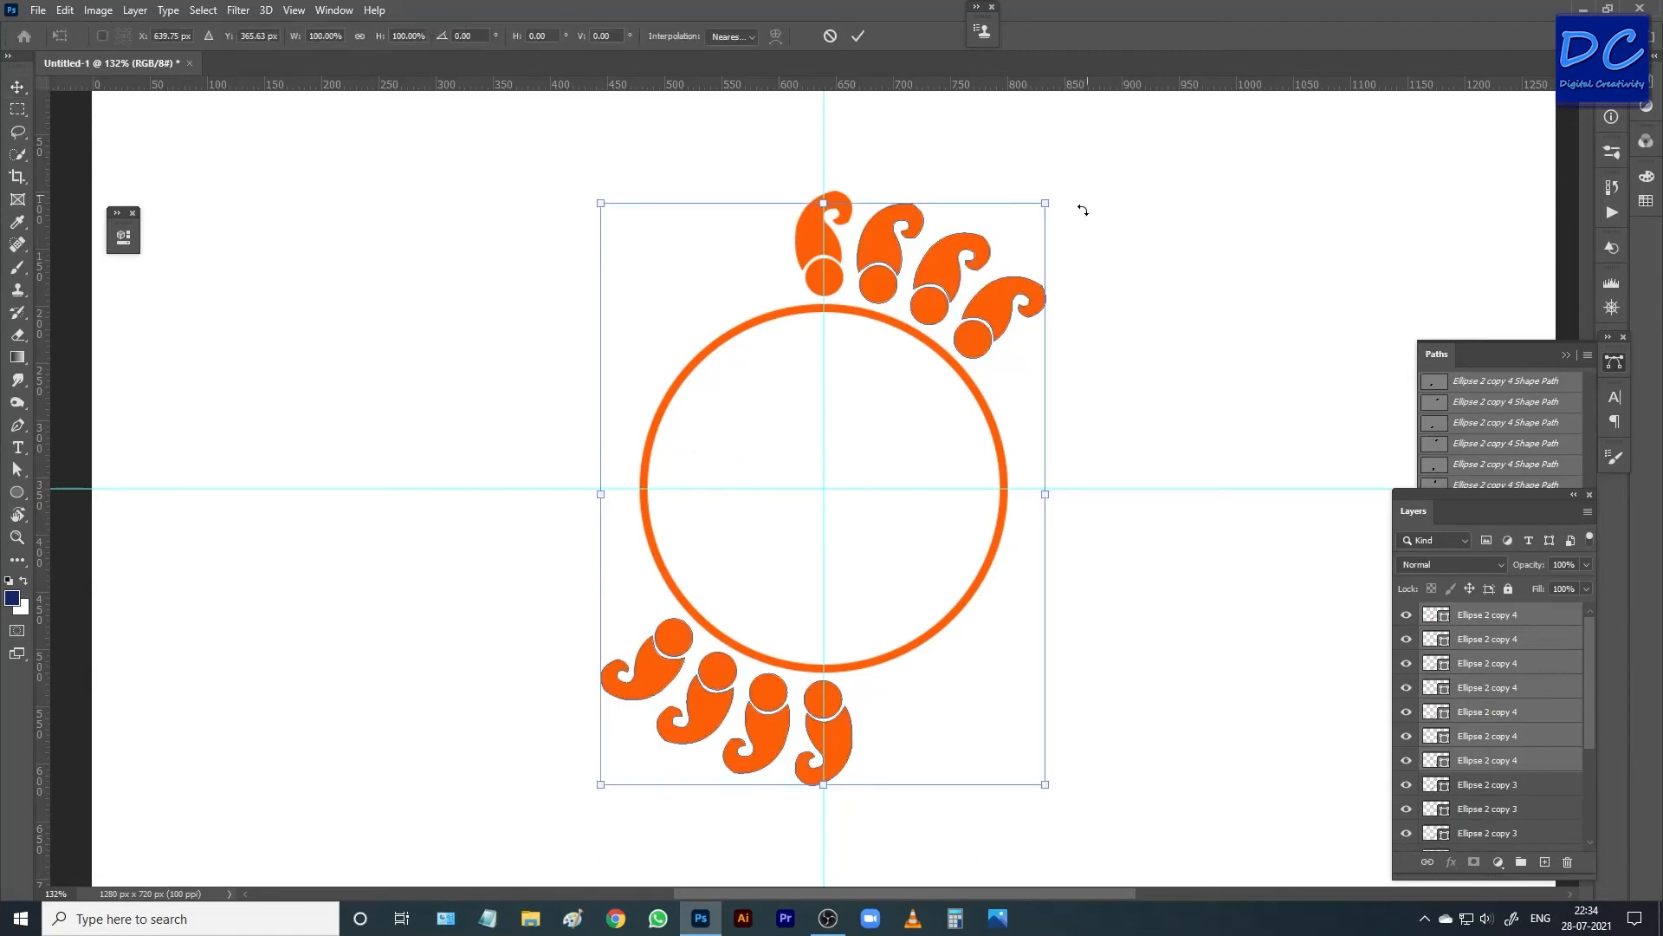
left_click_drag(1054, 182, 1280, 535)
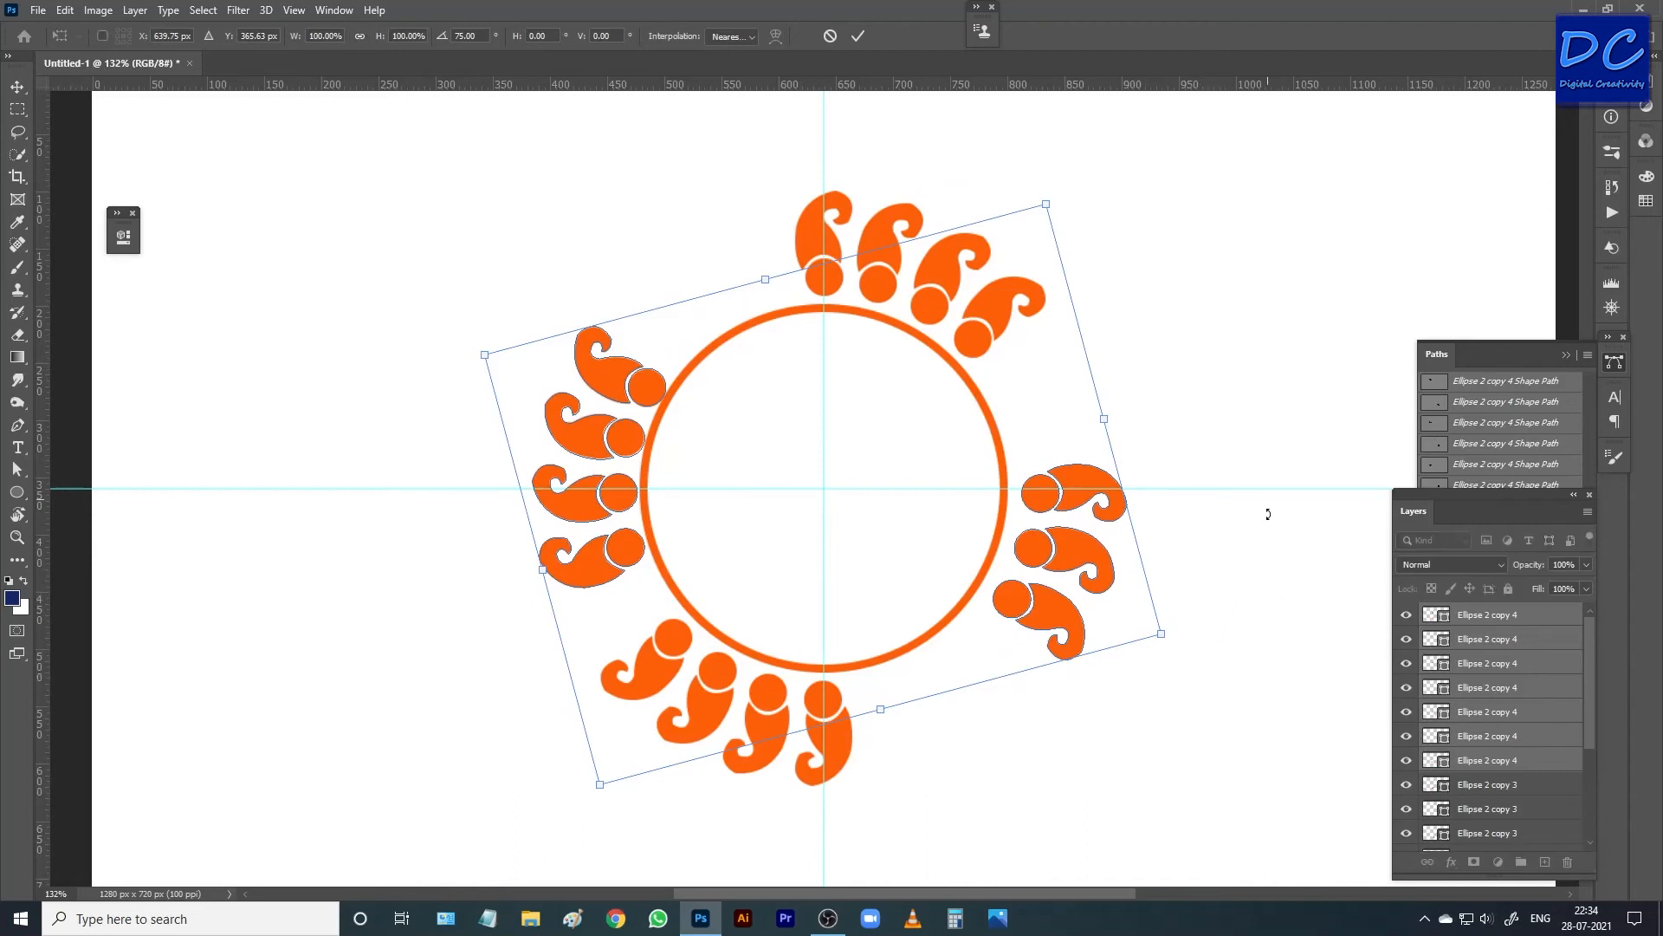
left_click_drag(1093, 205, 1053, 180)
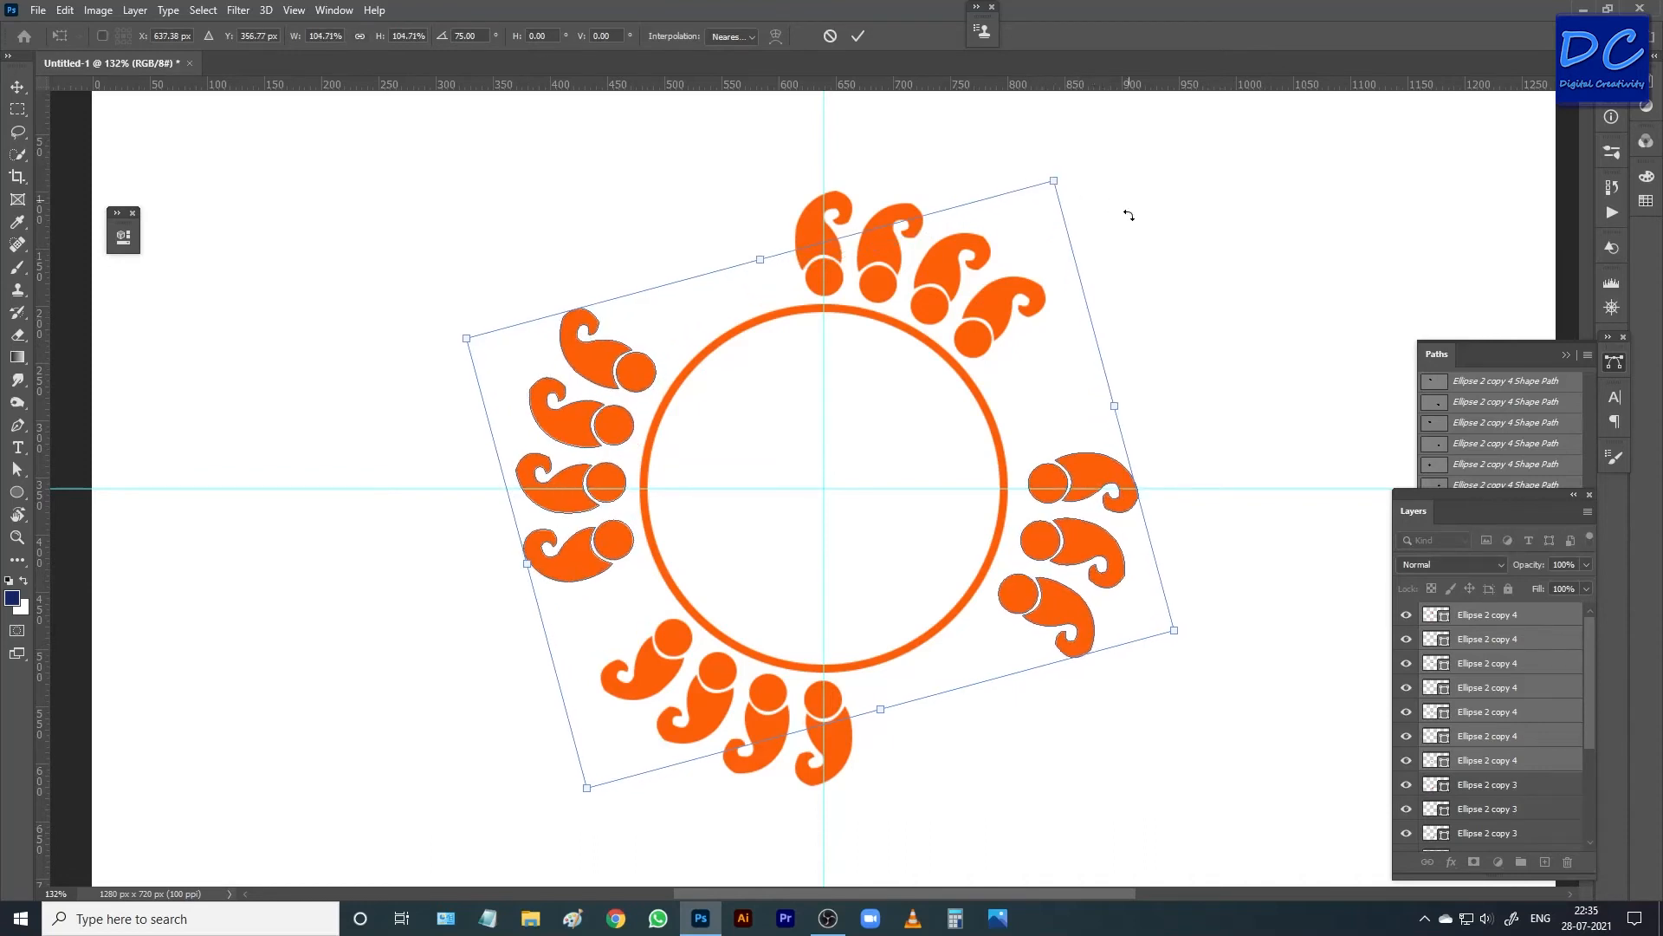
key("ctrl+z")
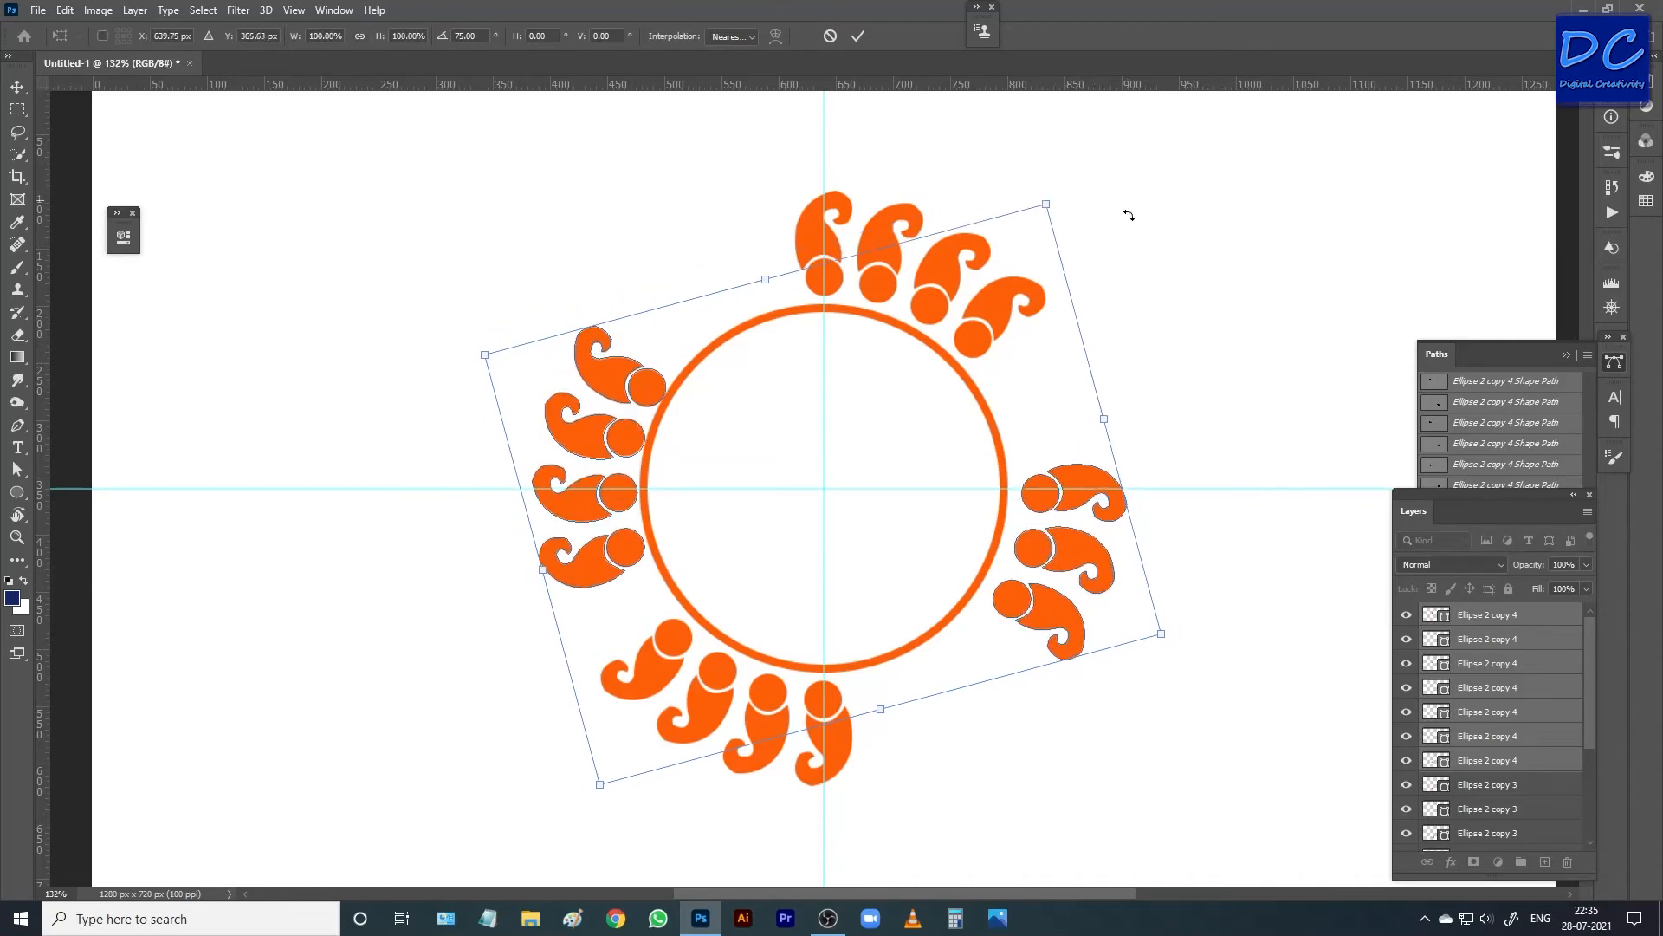
left_click_drag(1039, 180, 912, 144)
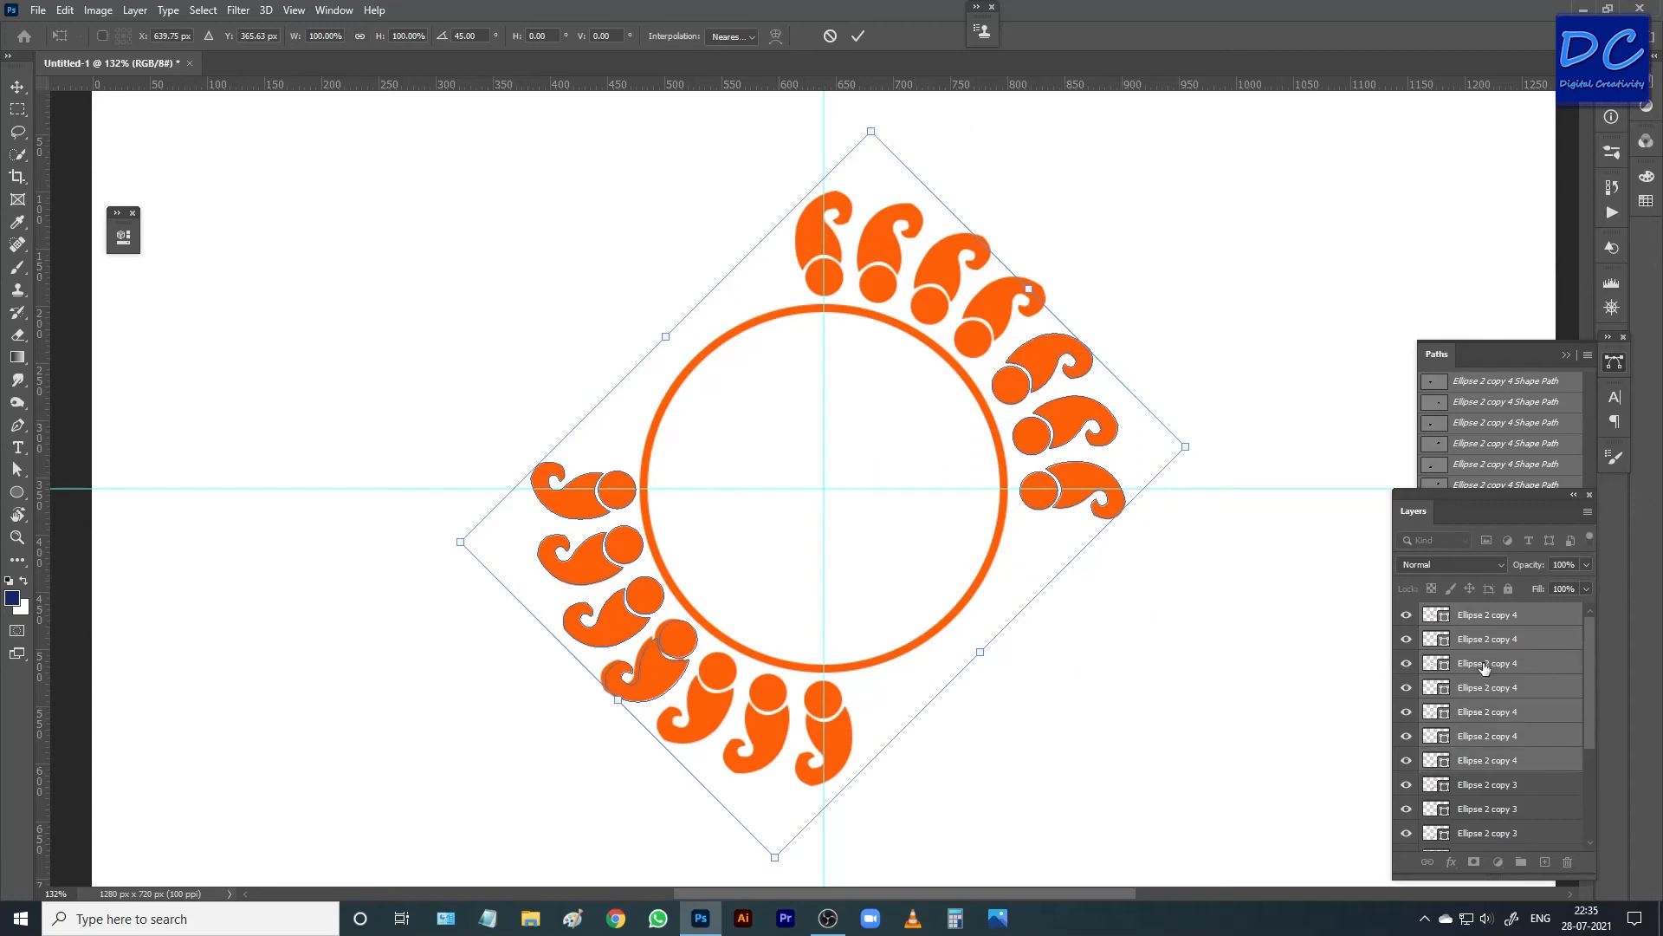
key("Return")
Select the paisley motifs along the upper-right and lower-left arcs of the ring together.
left_click(1487, 762)
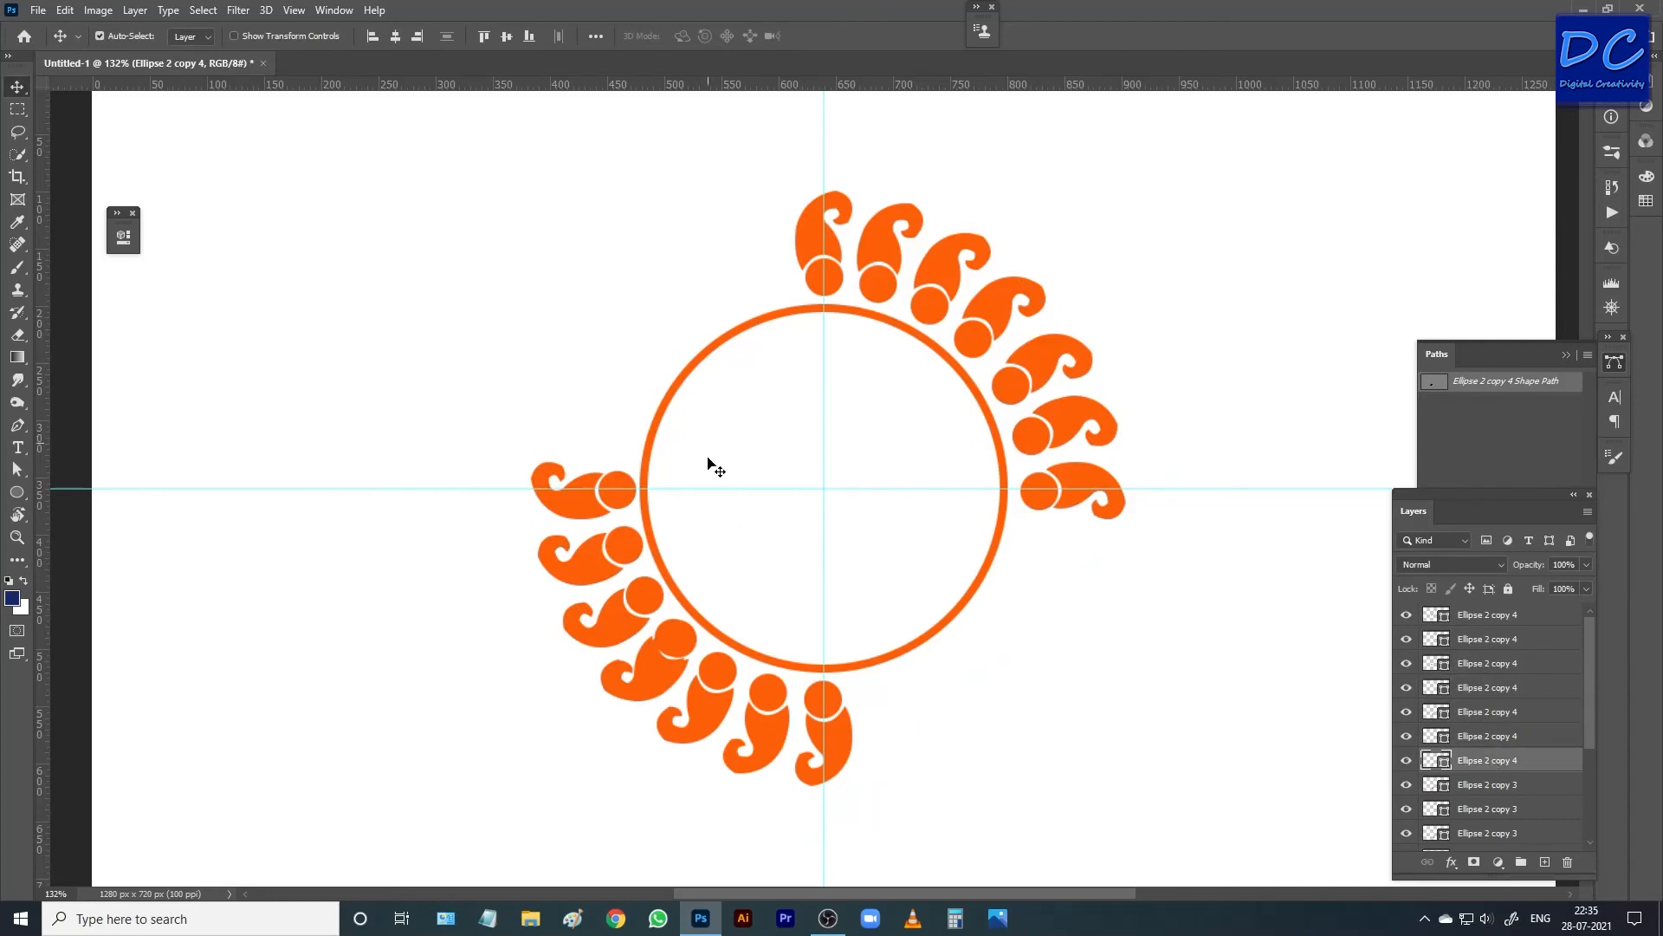
left_click(818, 232)
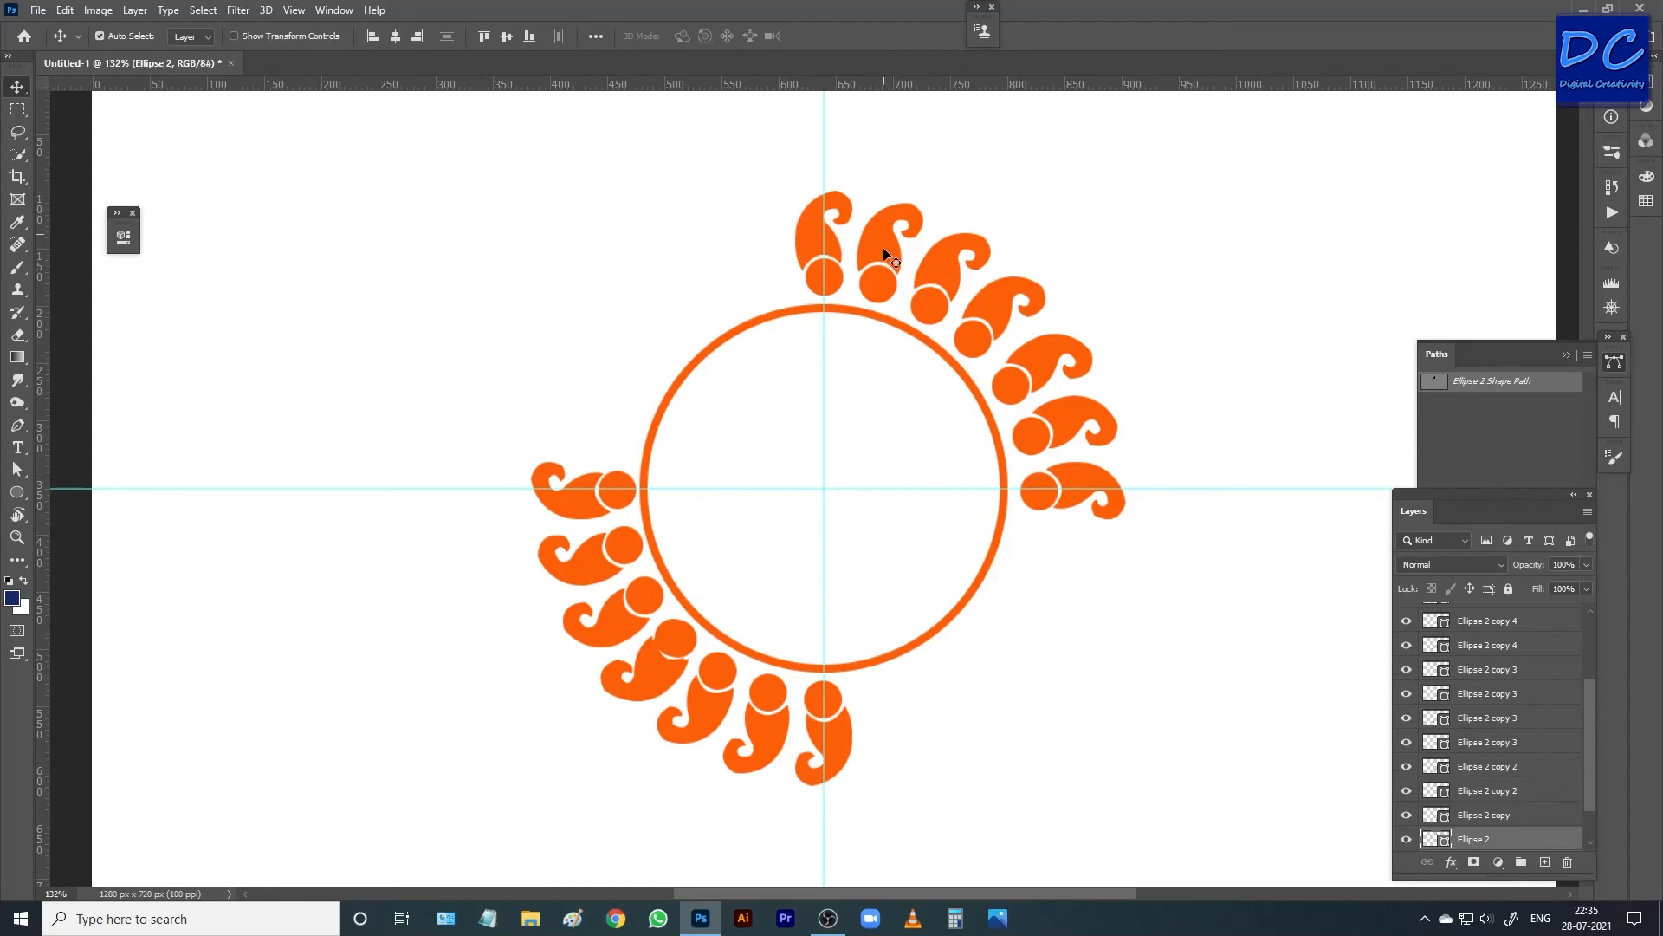
left_click(906, 268, "shift")
left_click(951, 281, "shift")
left_click(1002, 314, "shift")
left_click(1051, 375, "shift")
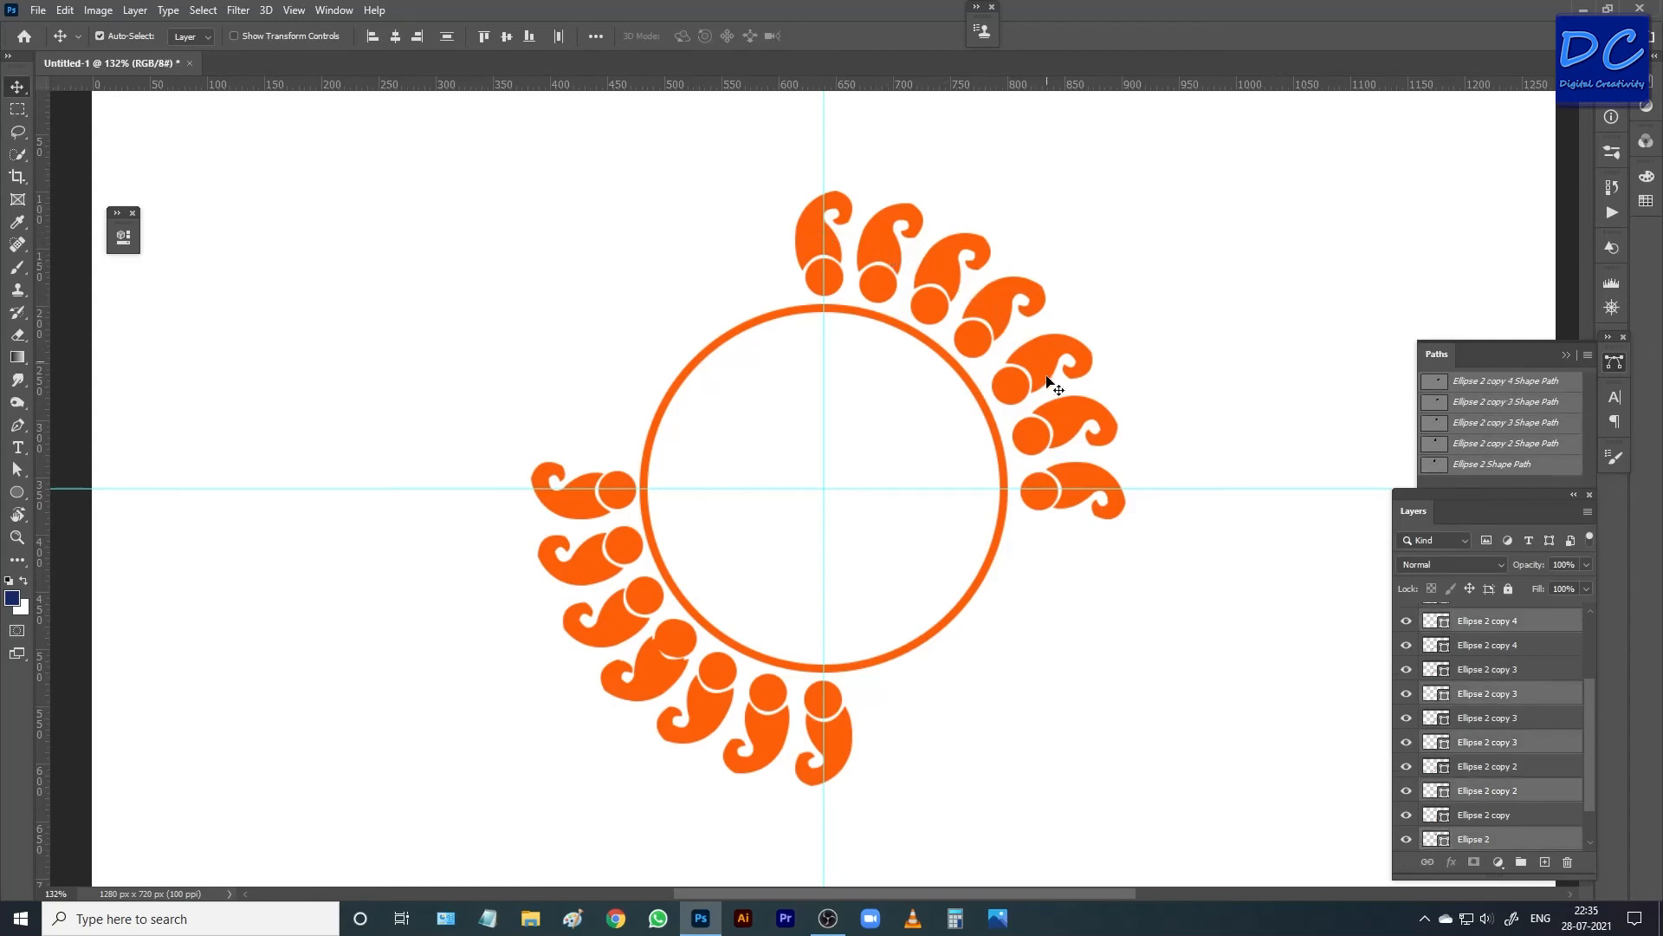
left_click(1060, 424, "shift")
left_click(1079, 480, "shift")
left_click(572, 501, "shift")
left_click(581, 567, "shift")
left_click(602, 621, "shift")
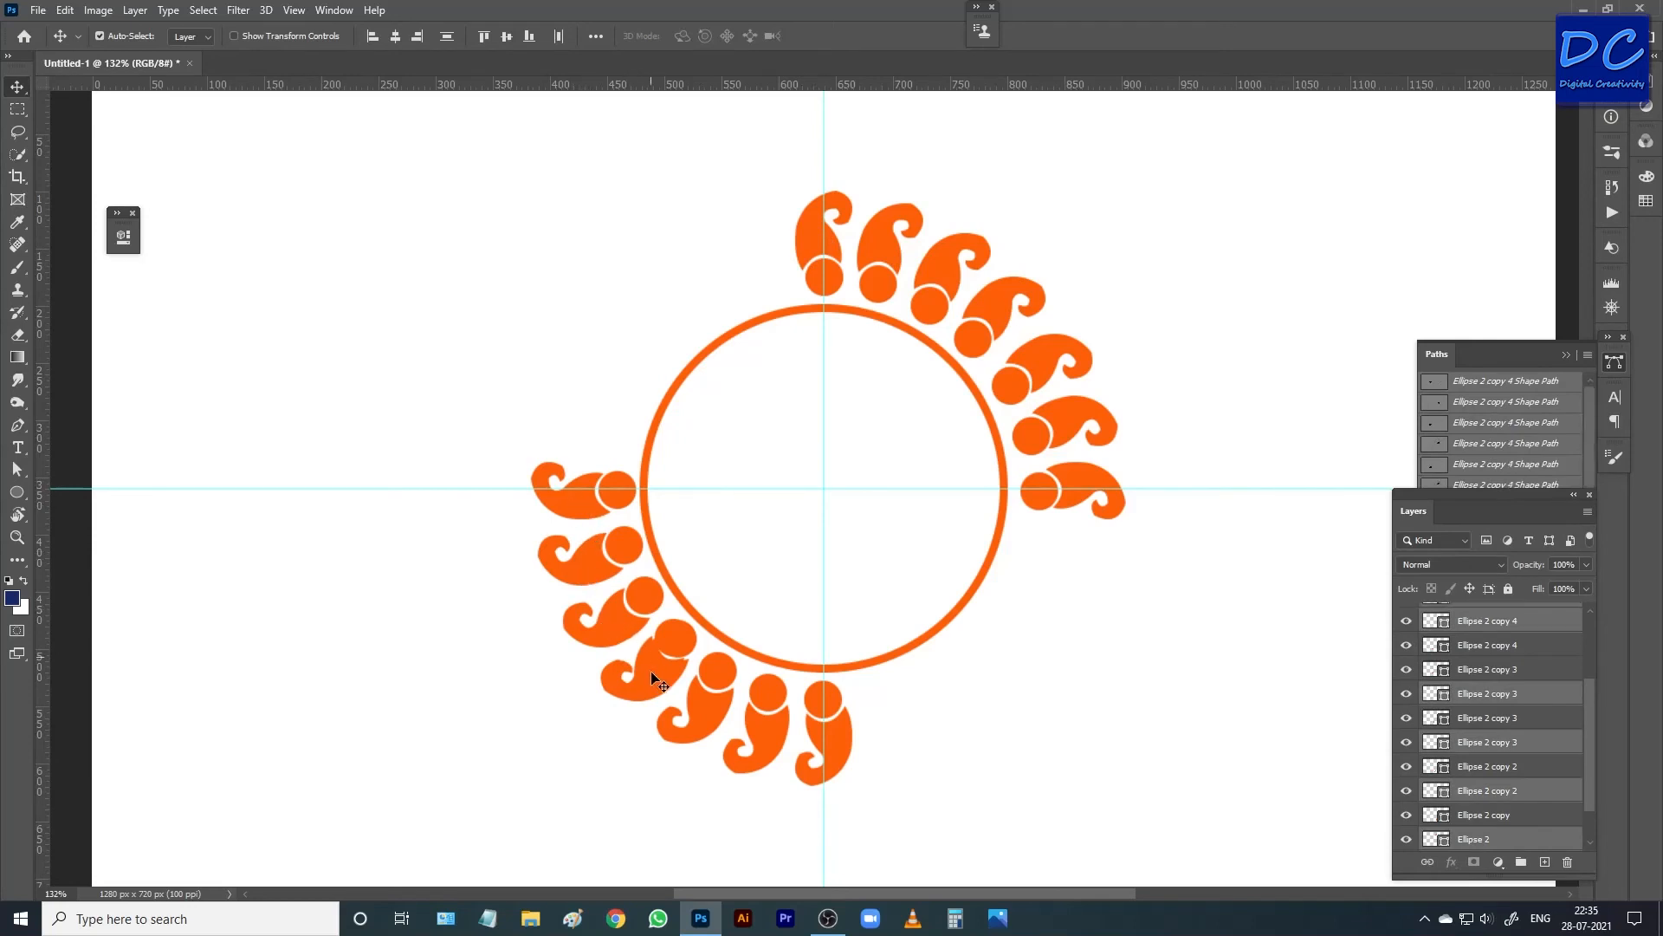
left_click(652, 672, "shift")
left_click(746, 718, "shift")
left_click(829, 727, "shift")
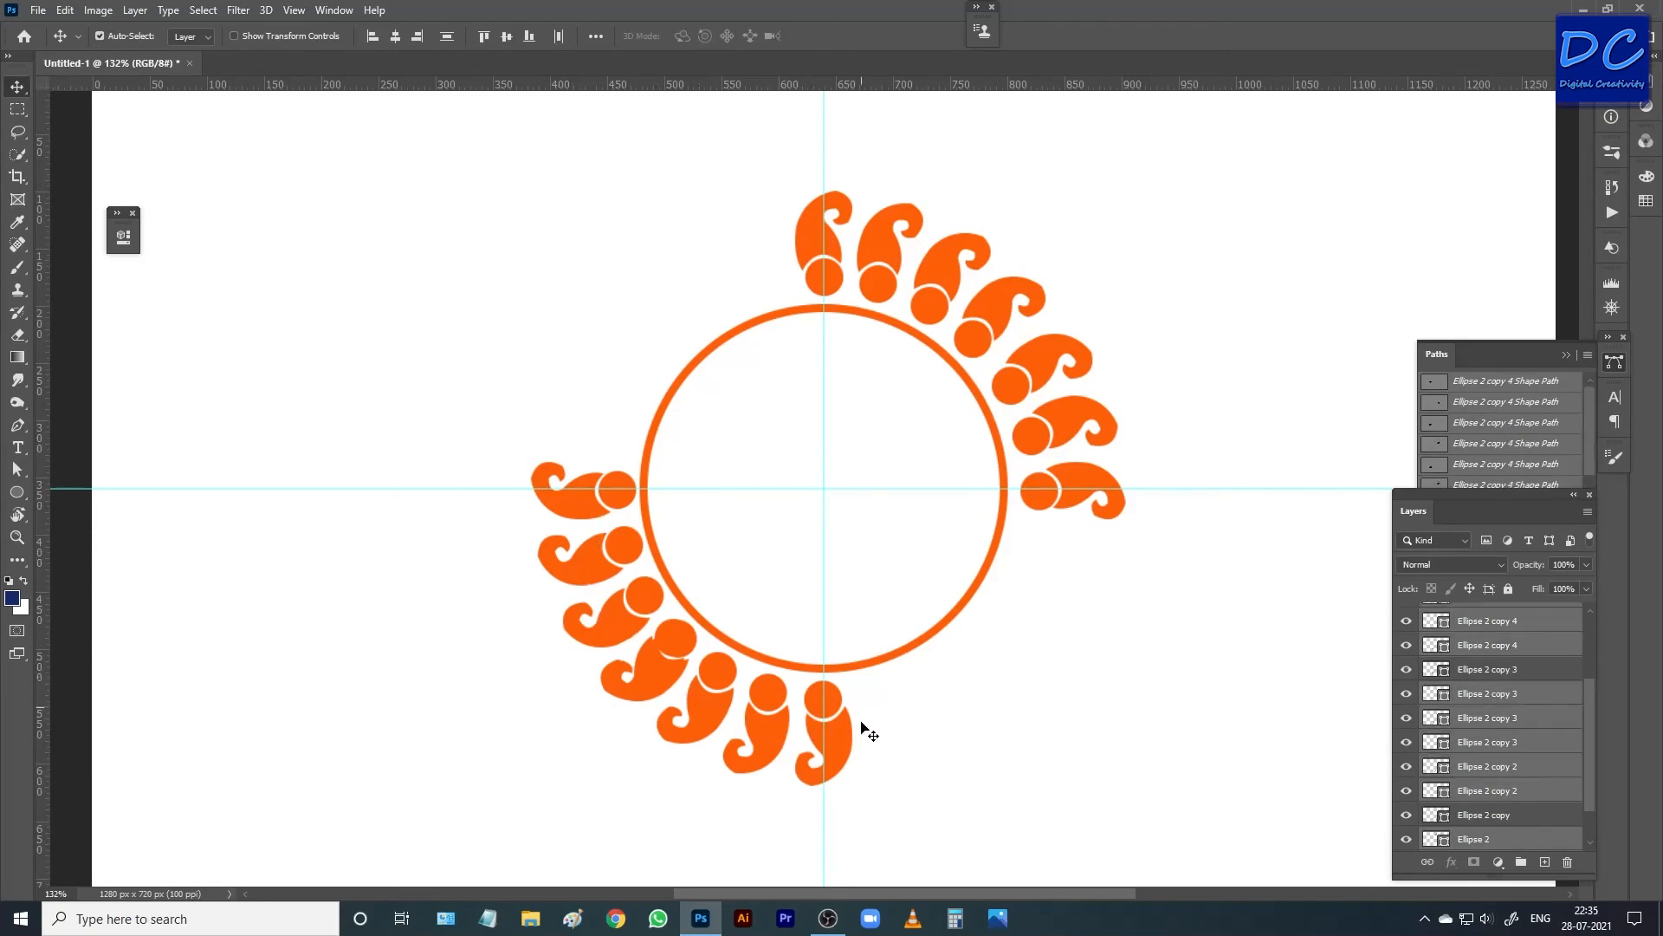
left_click(838, 723, "shift")
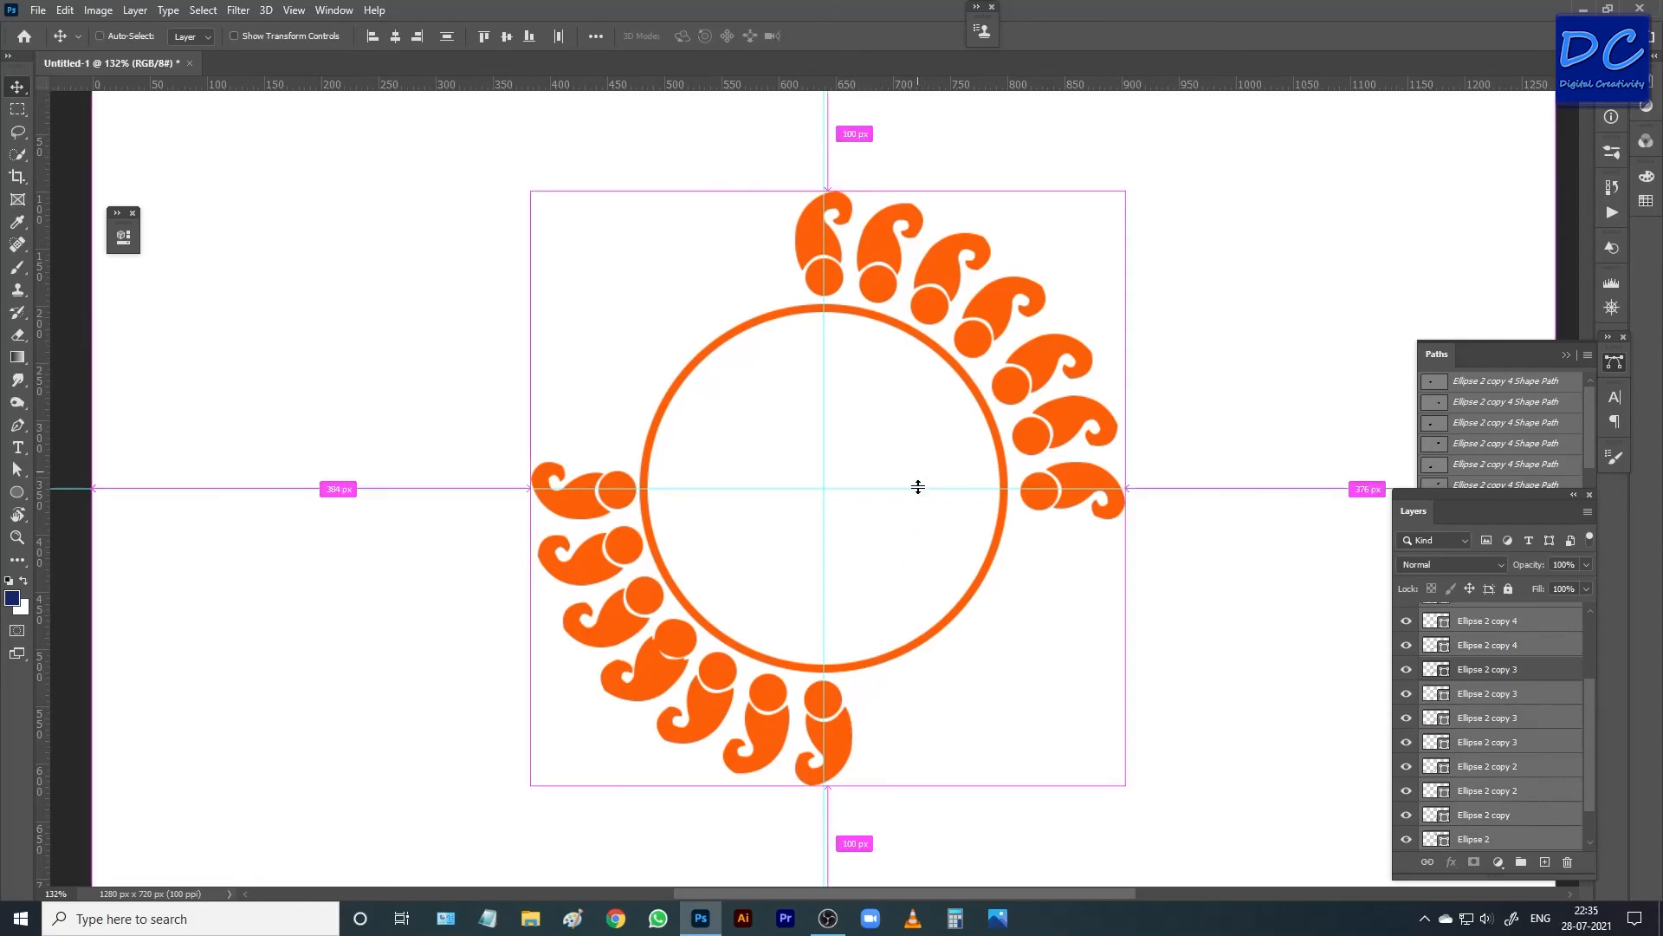
Duplicate the selected paisley arcs and rotate the copies 75° clockwise around the ring's centre to close the circle.
key("ctrl+j")
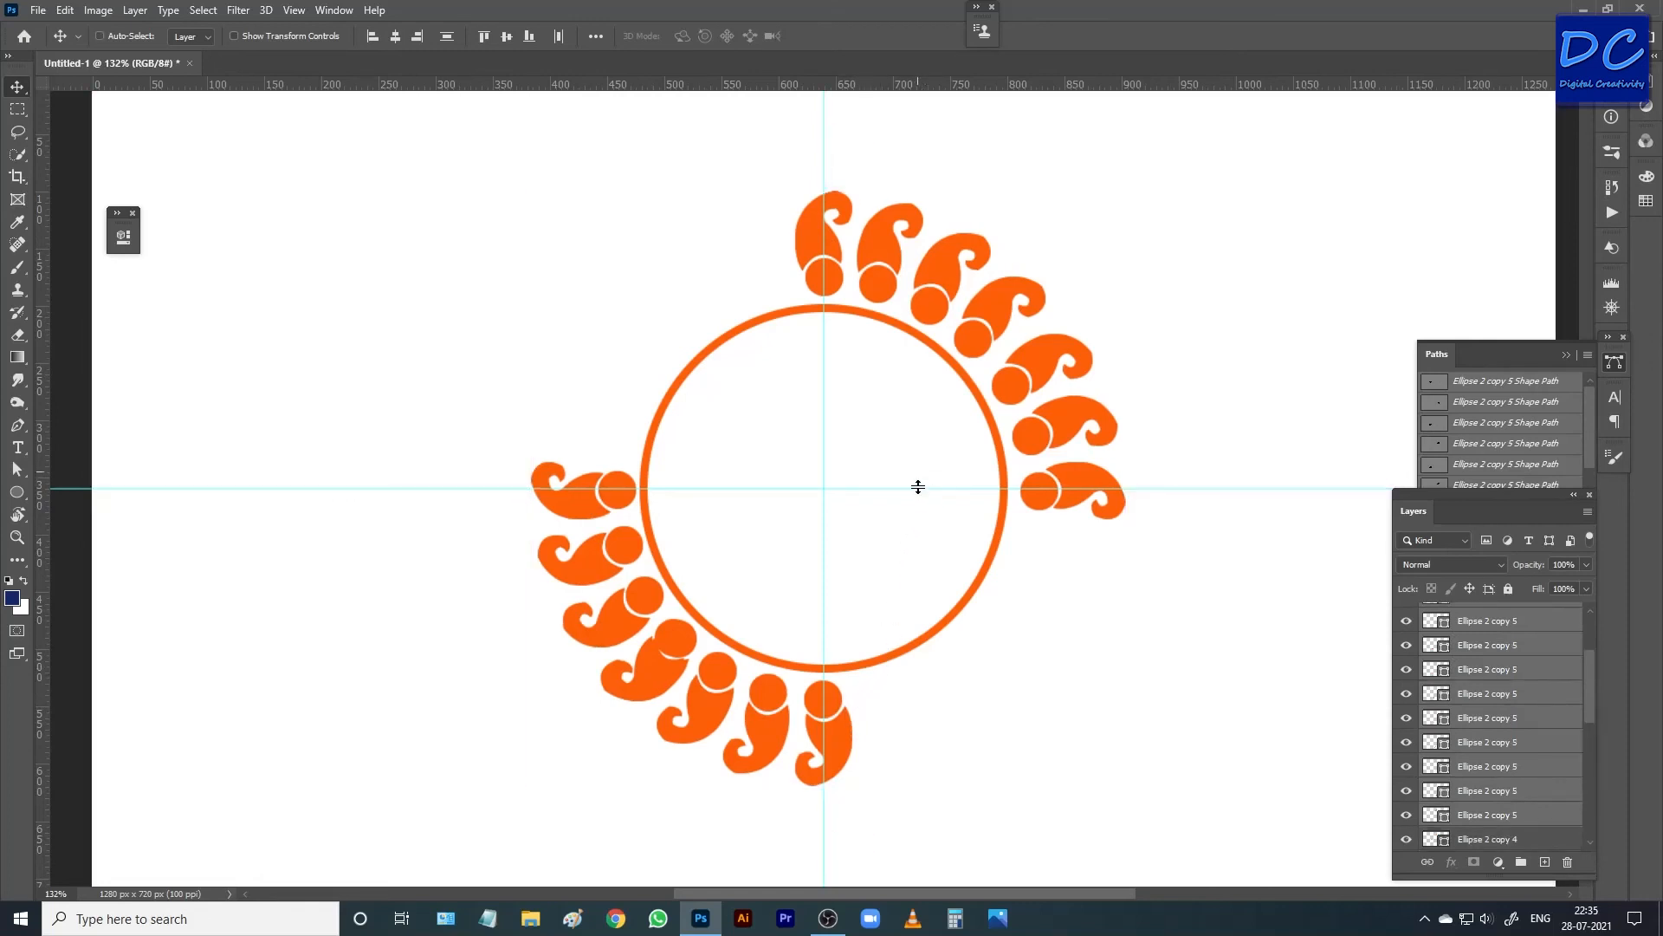
key("ctrl+t")
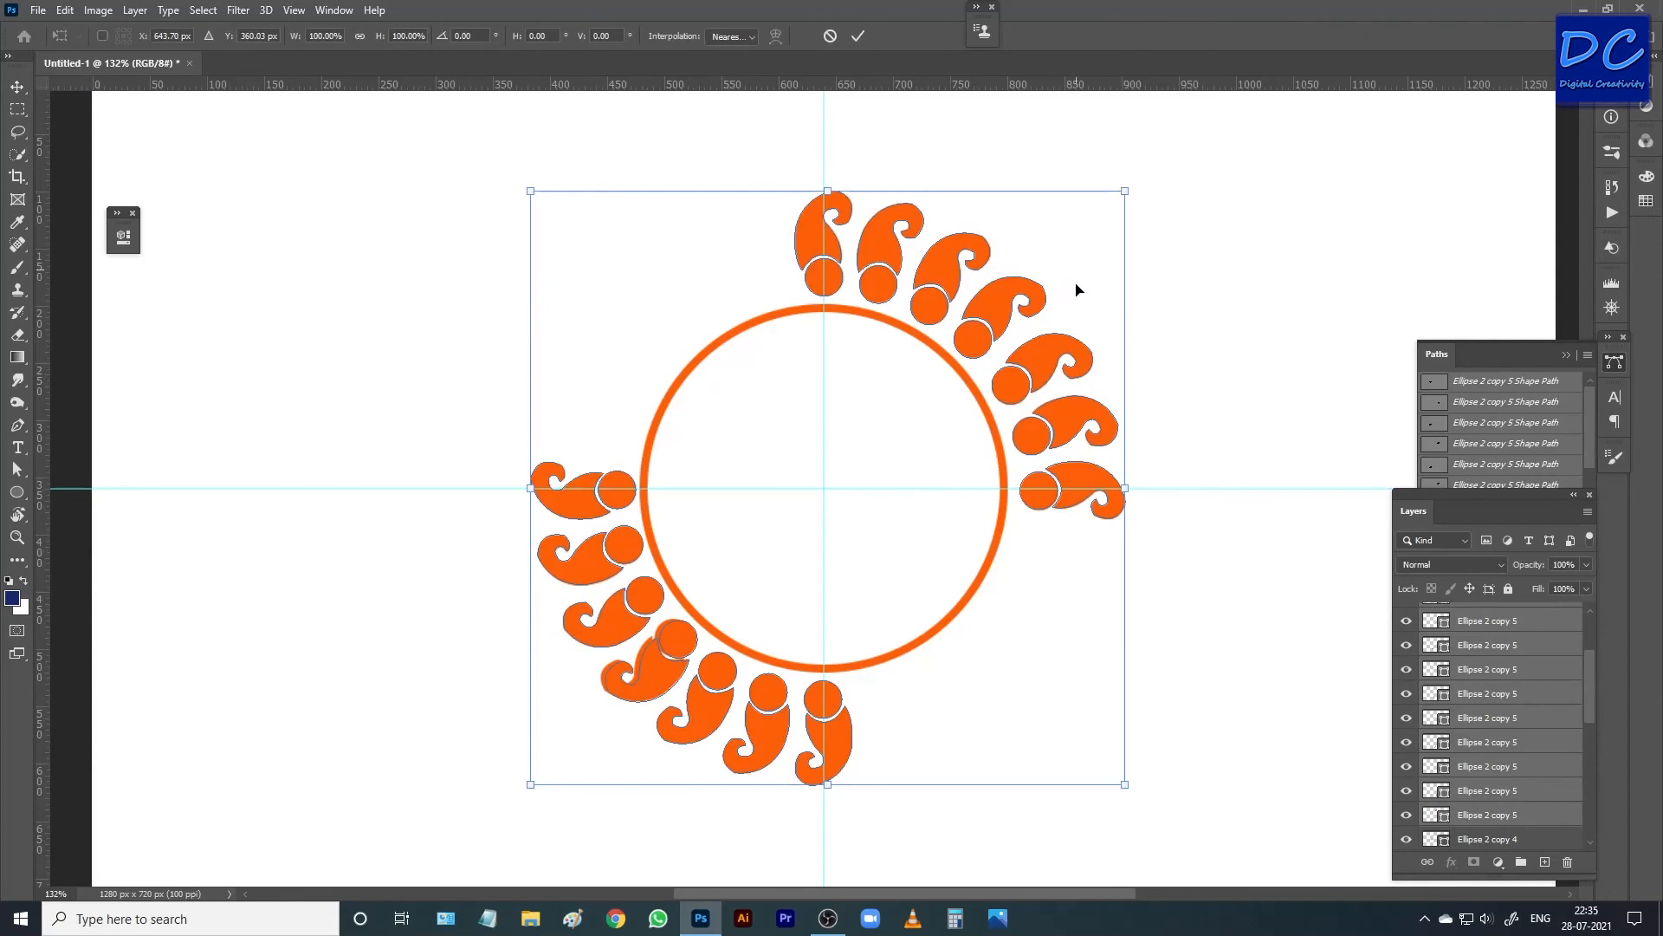
left_click_drag(1130, 174, 1221, 665)
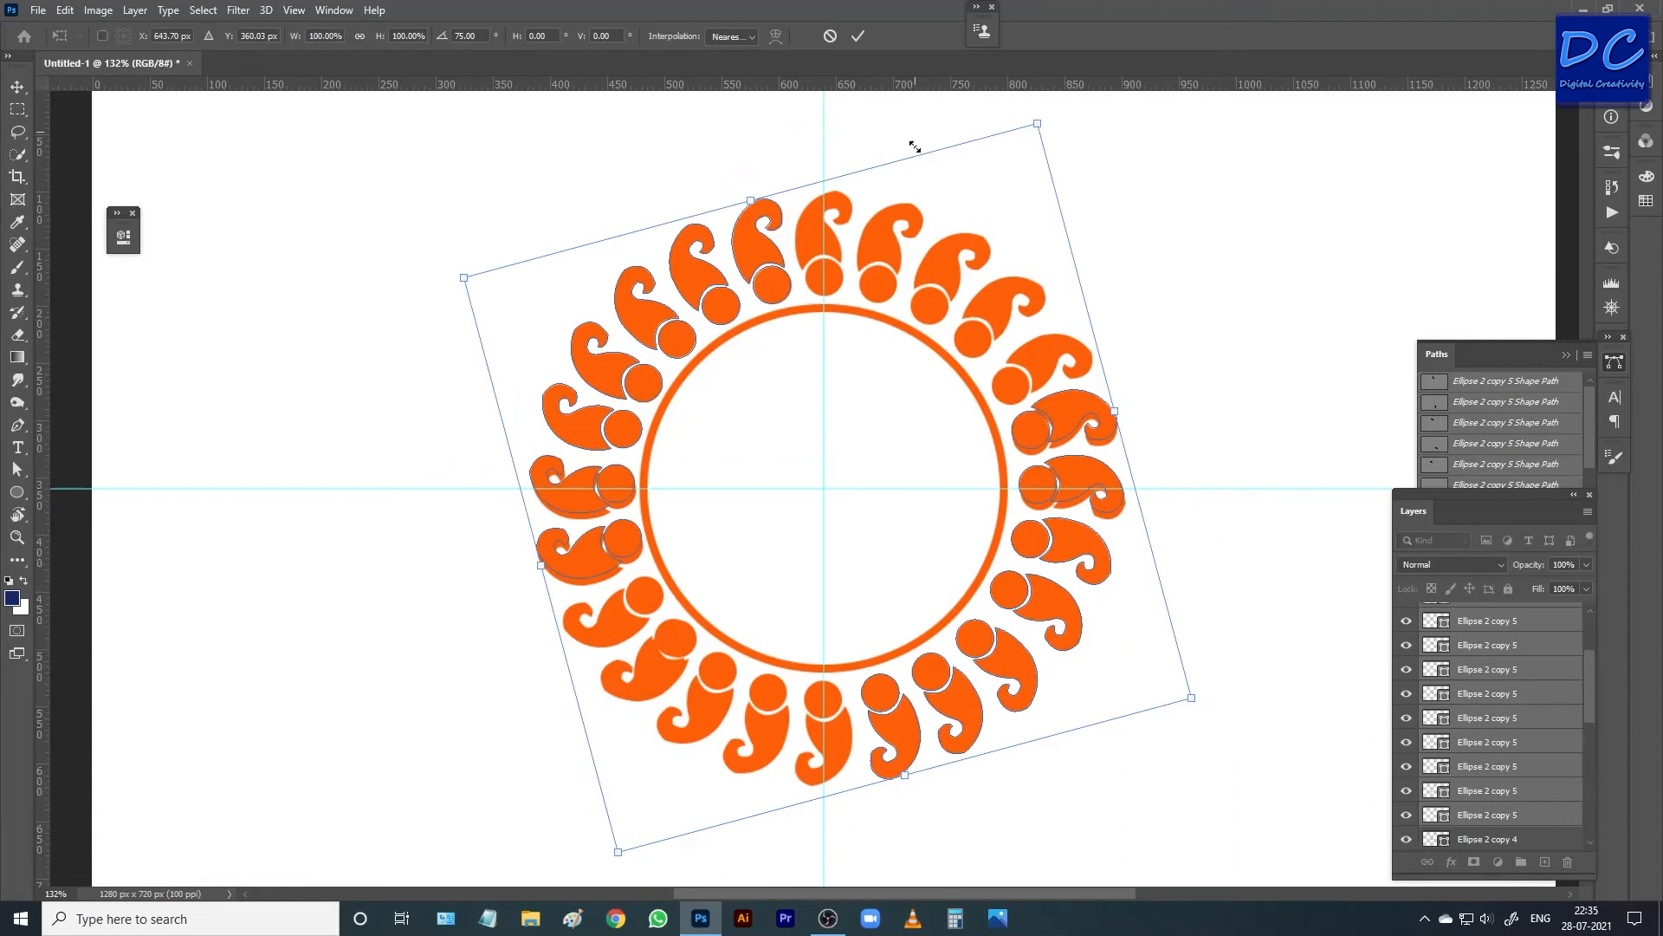
left_click(858, 36)
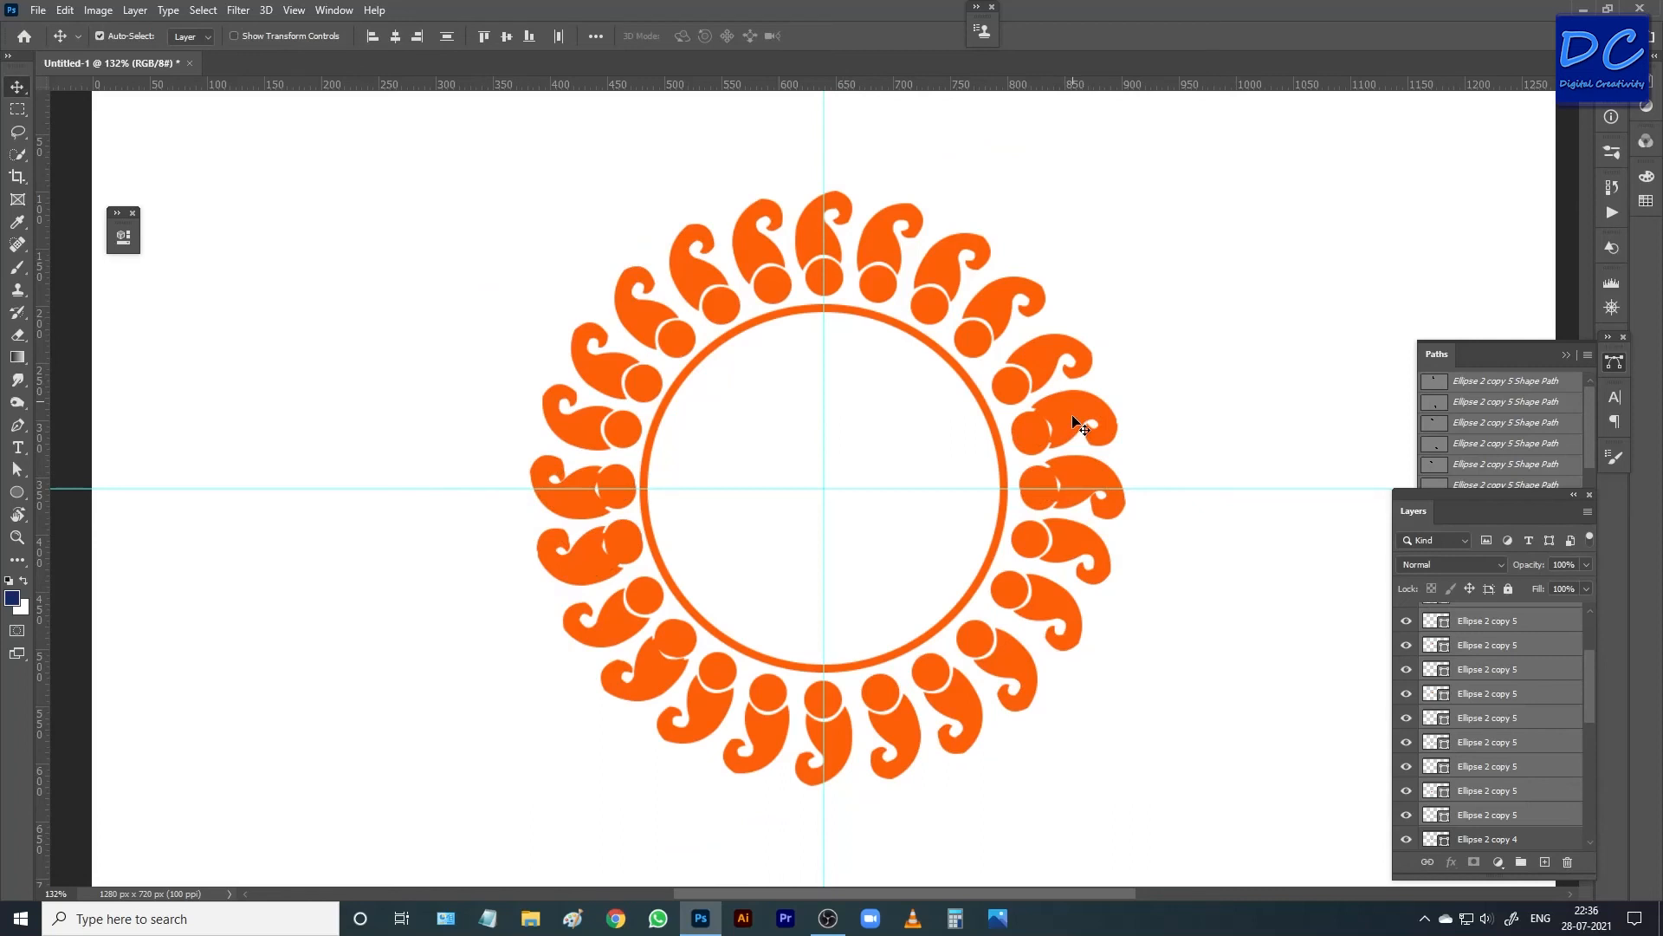
Delete the extra paisleys that overlap others along the right, lower-left and left sides of the ring.
left_click(1225, 360)
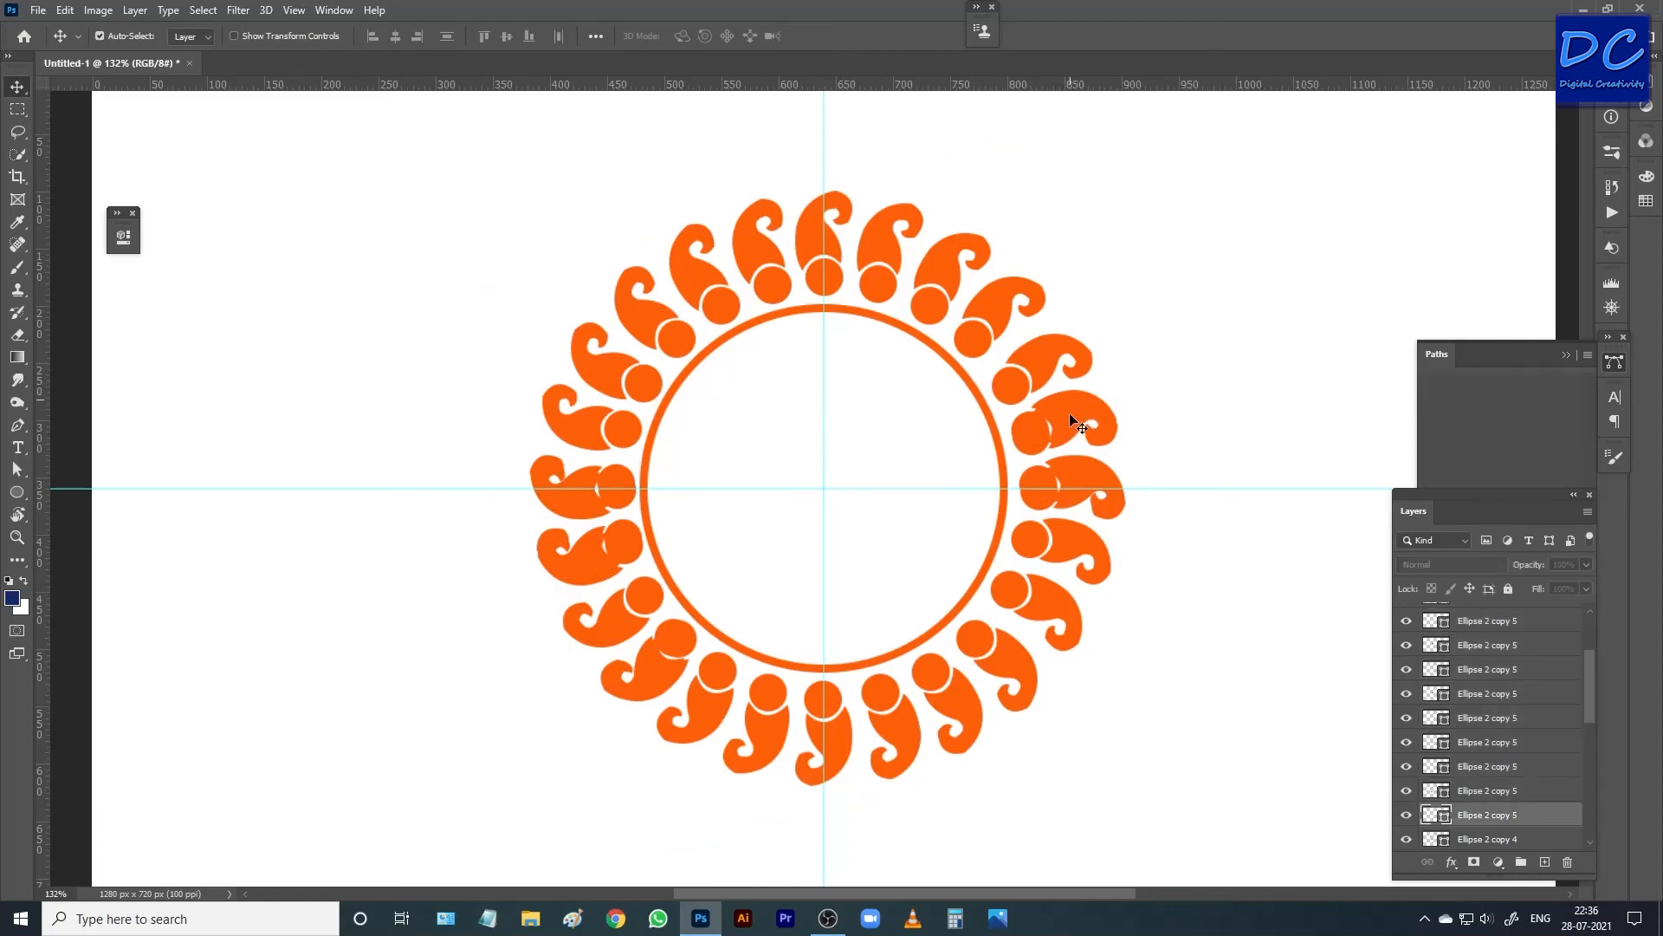
left_click(1070, 417)
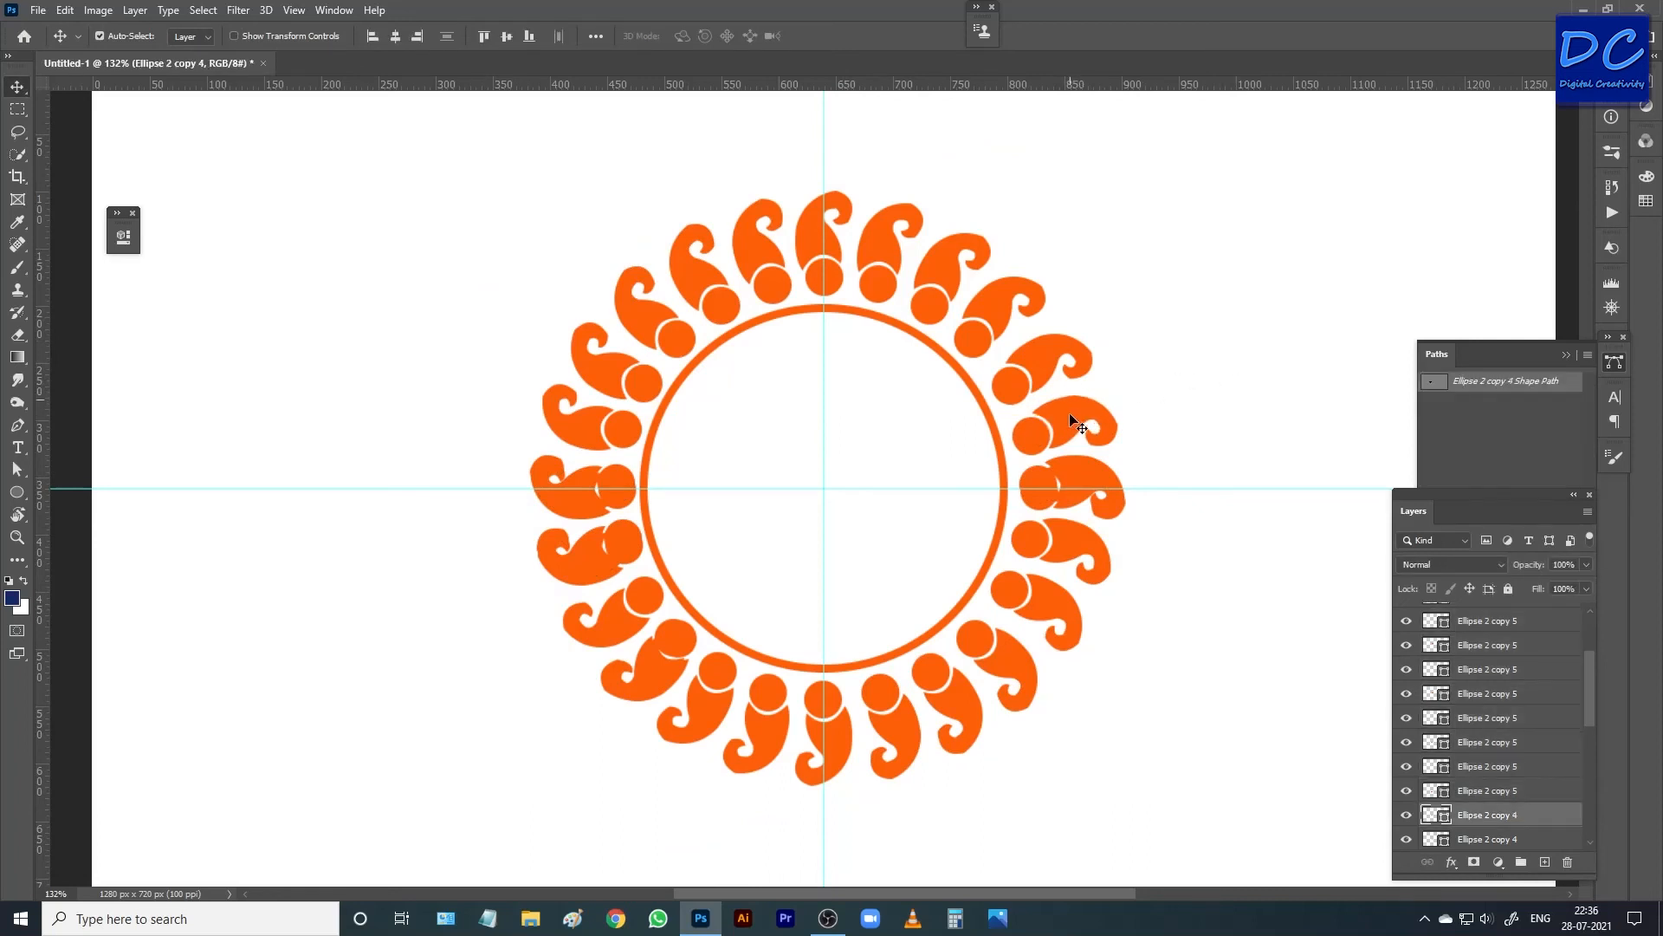
left_click(1064, 470)
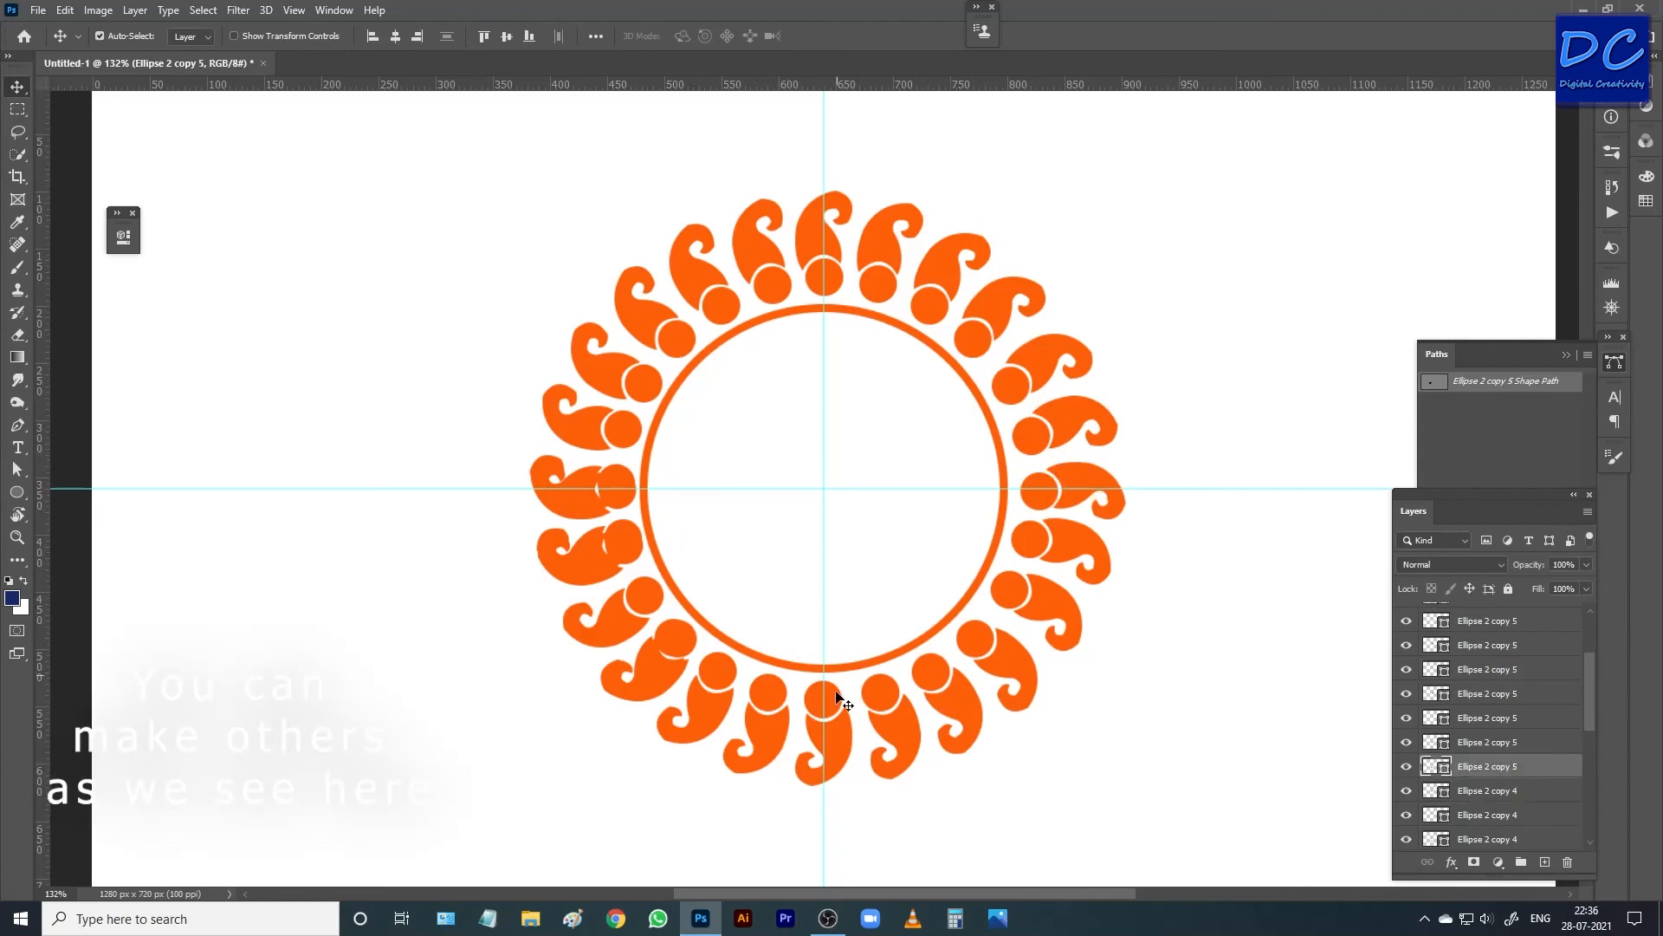
left_click(648, 662)
left_click(600, 553)
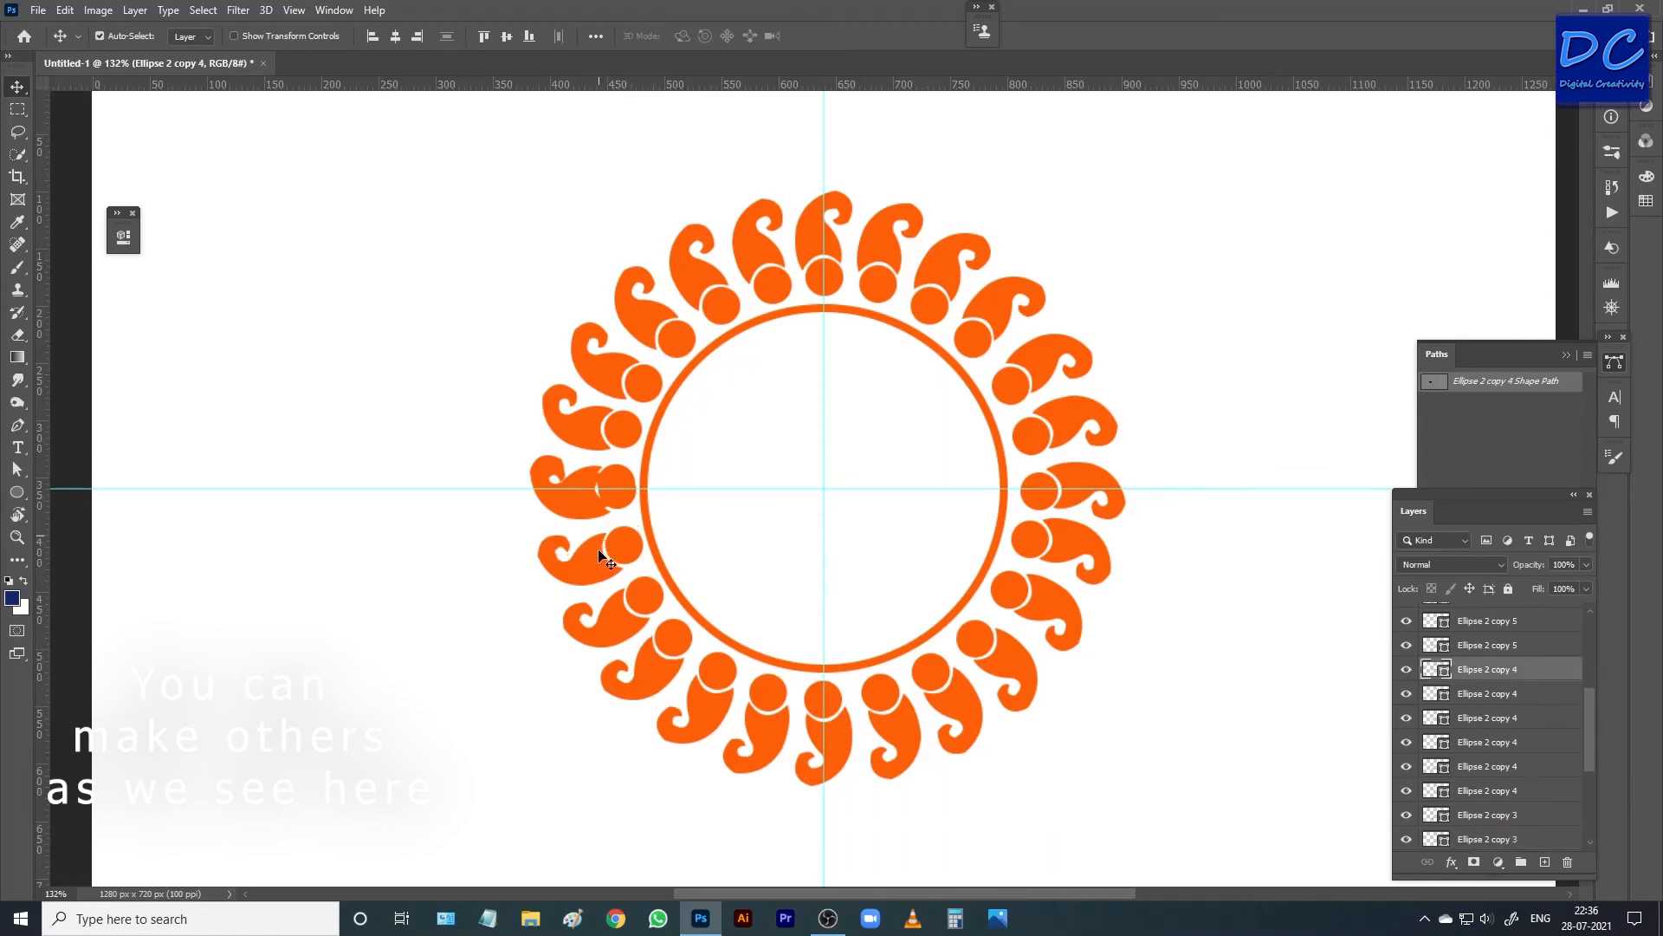
left_click(583, 499)
key("Delete")
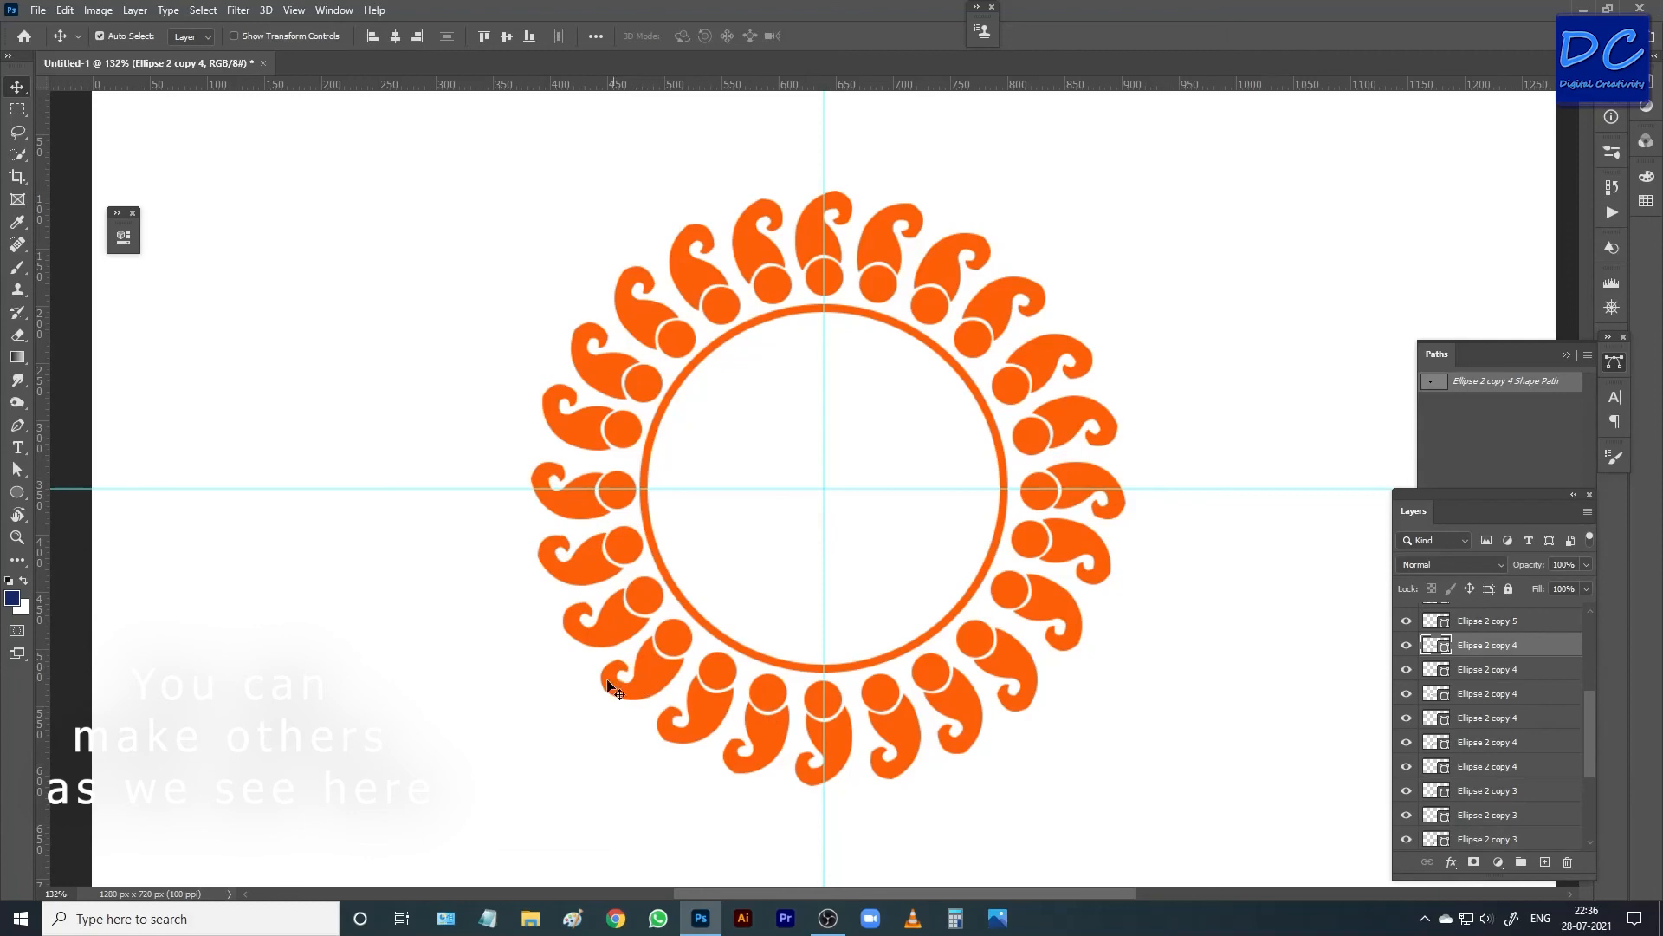
Hide the guides crossing the ring's centre and check the completed circle of paisleys.
scroll(858, 505, "down", 5)
scroll(860, 511, "up", 5)
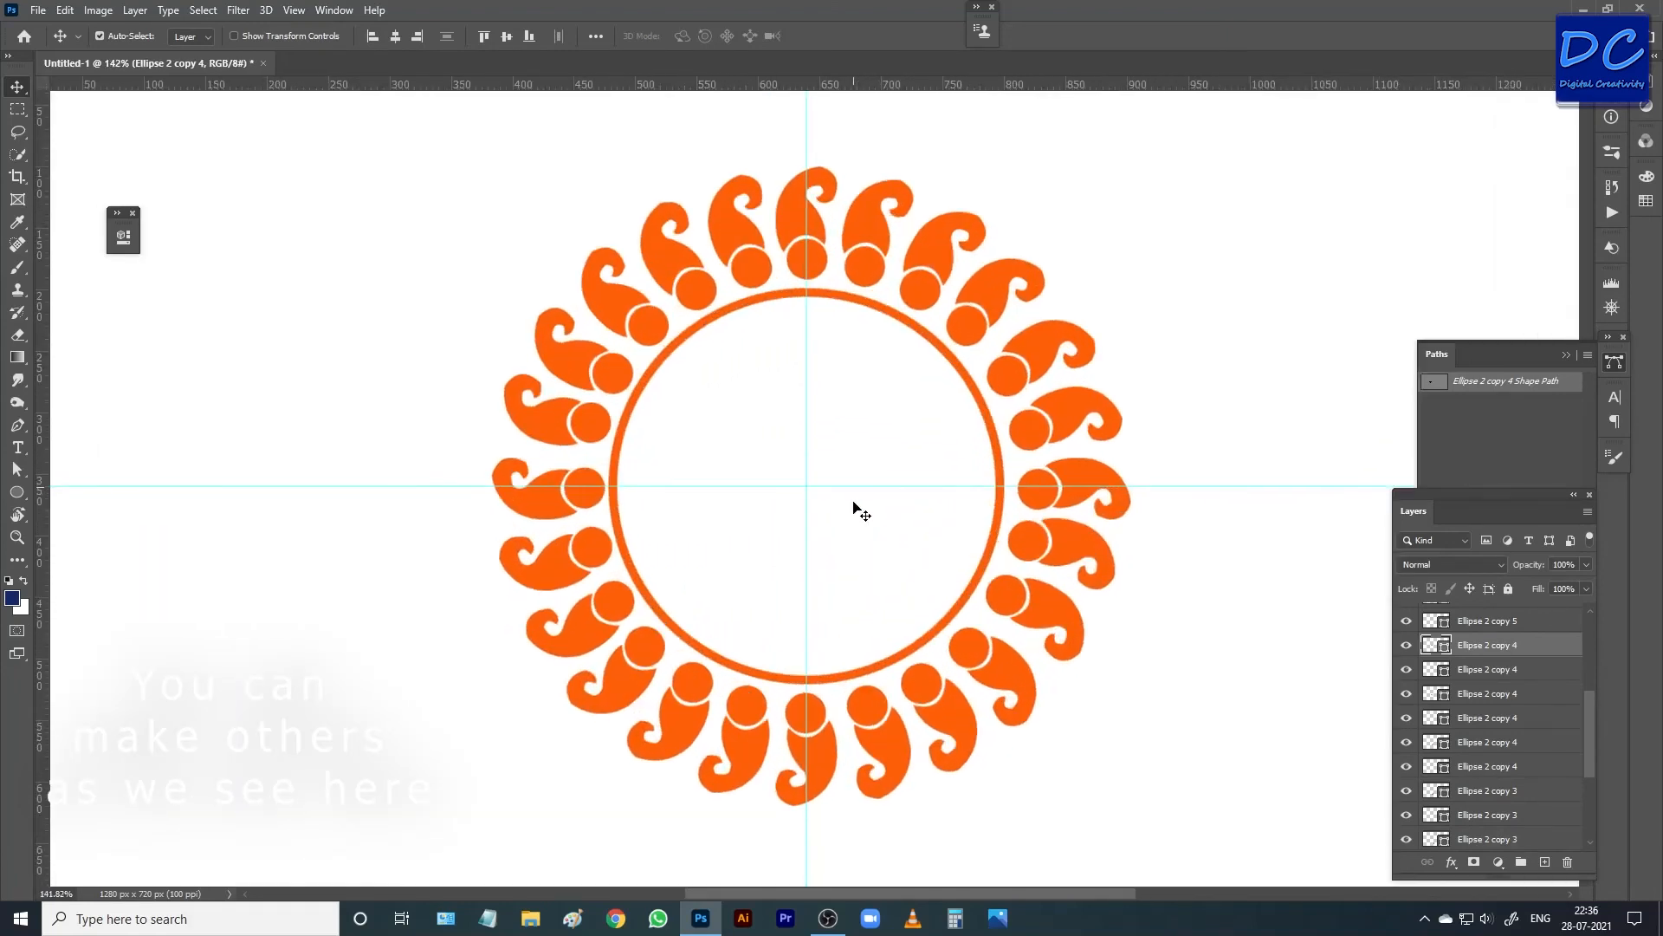
key("ctrl+semicolon")
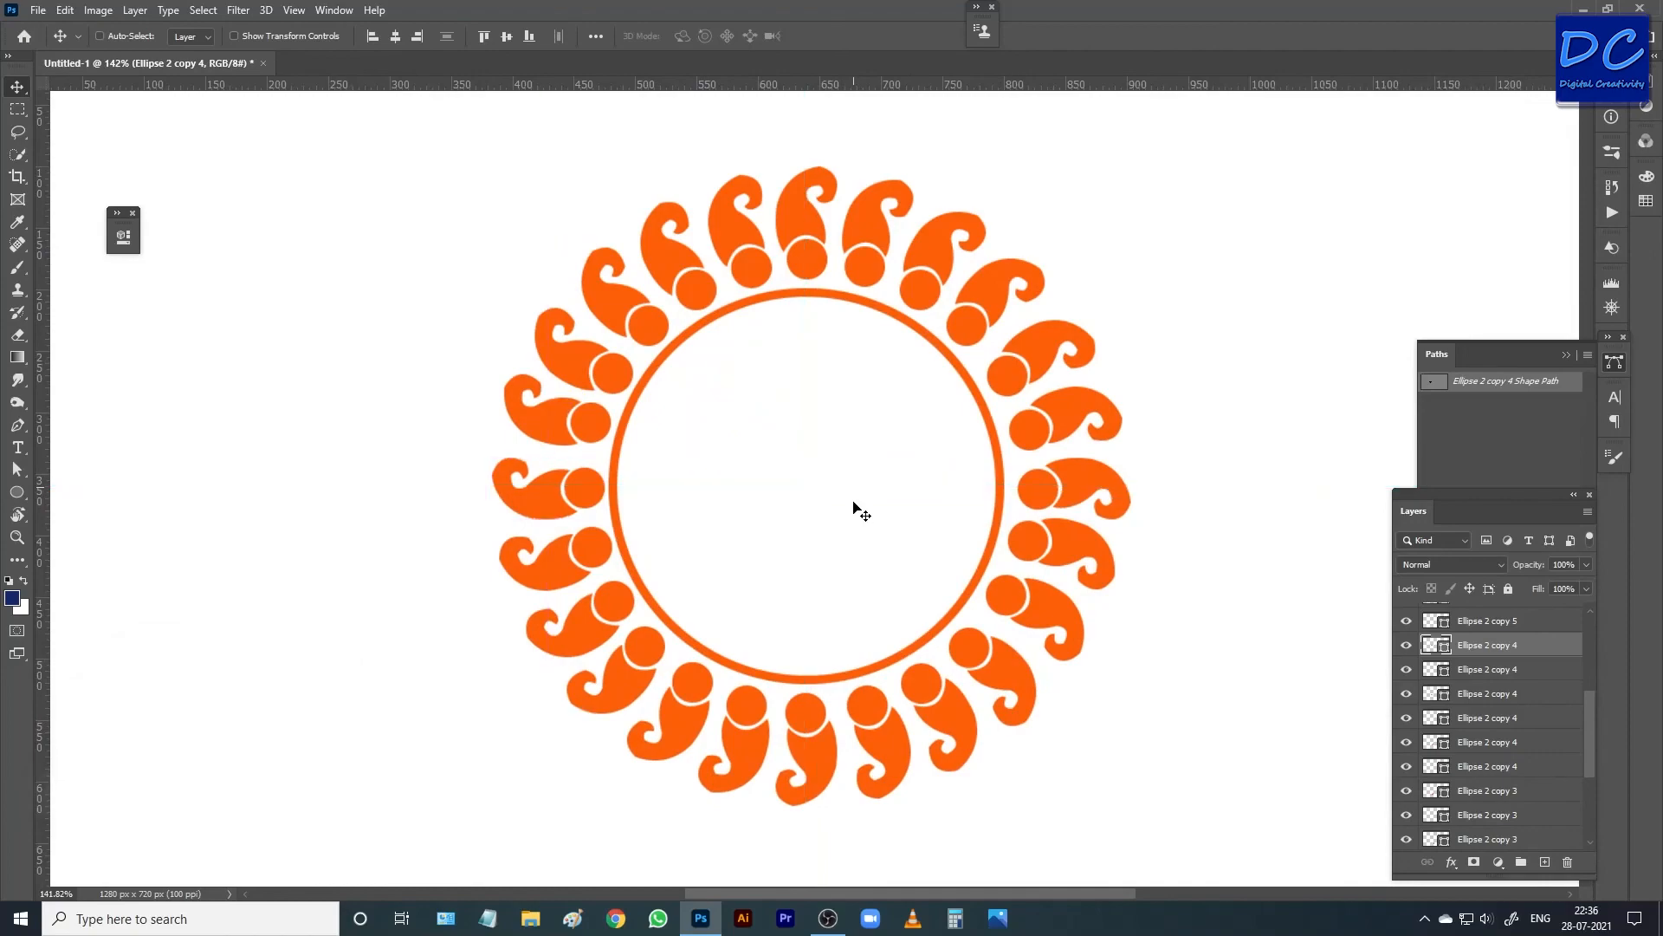
scroll(869, 485, "down", 1)
scroll(970, 278, "up", 12)
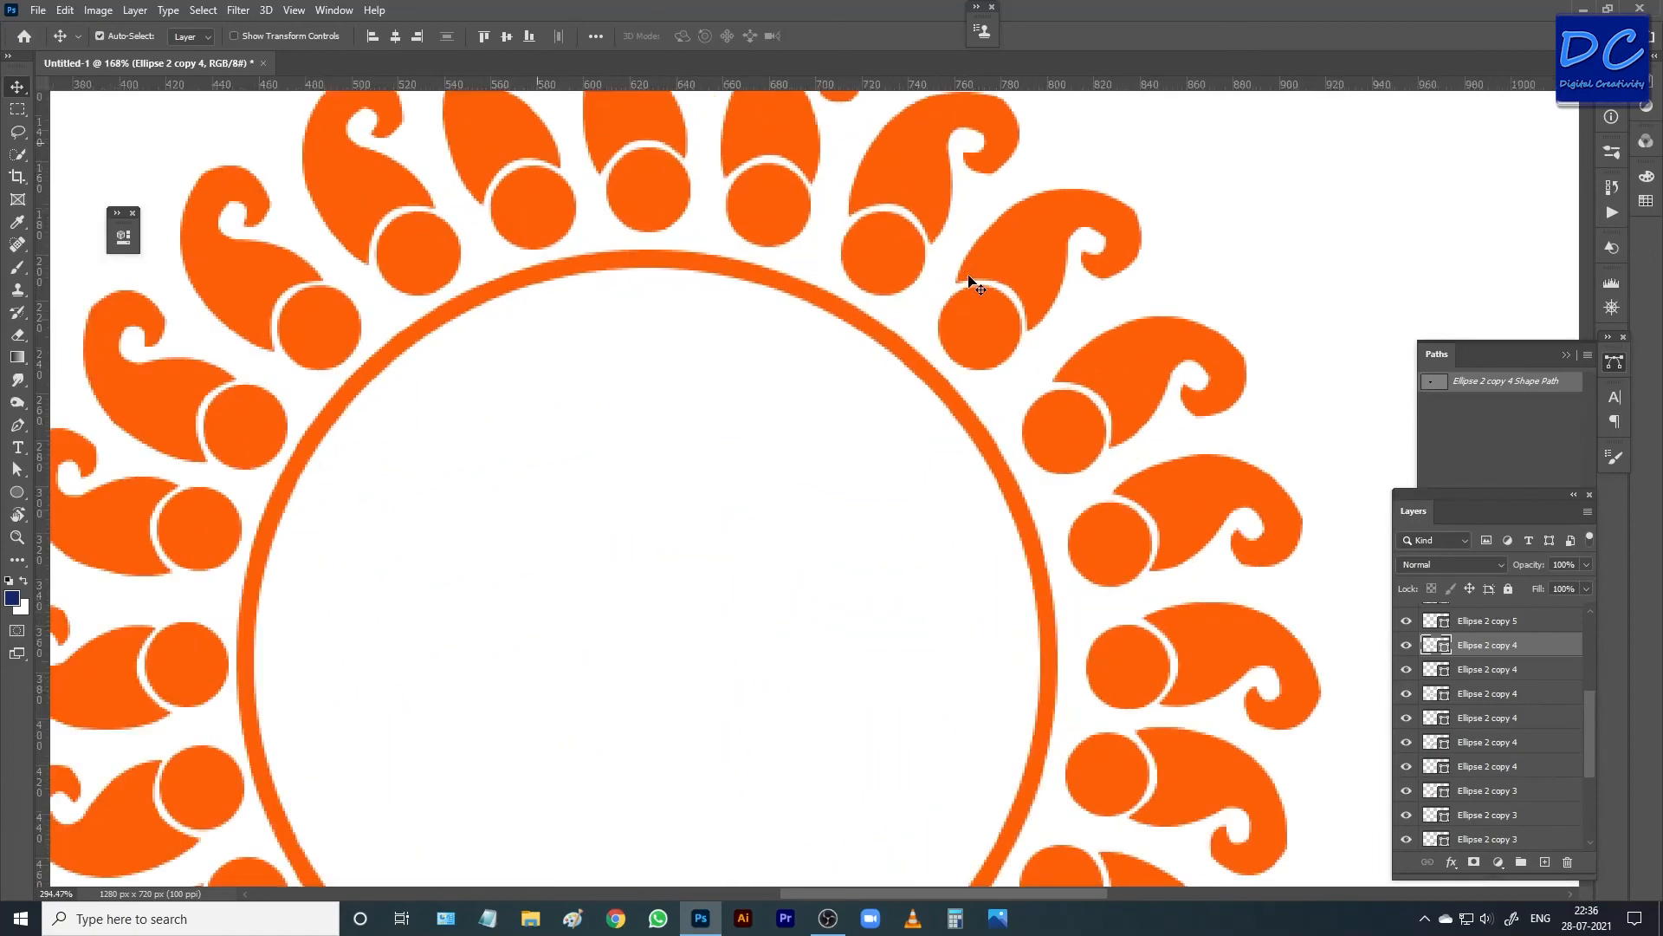
scroll(938, 331, "down", 10)
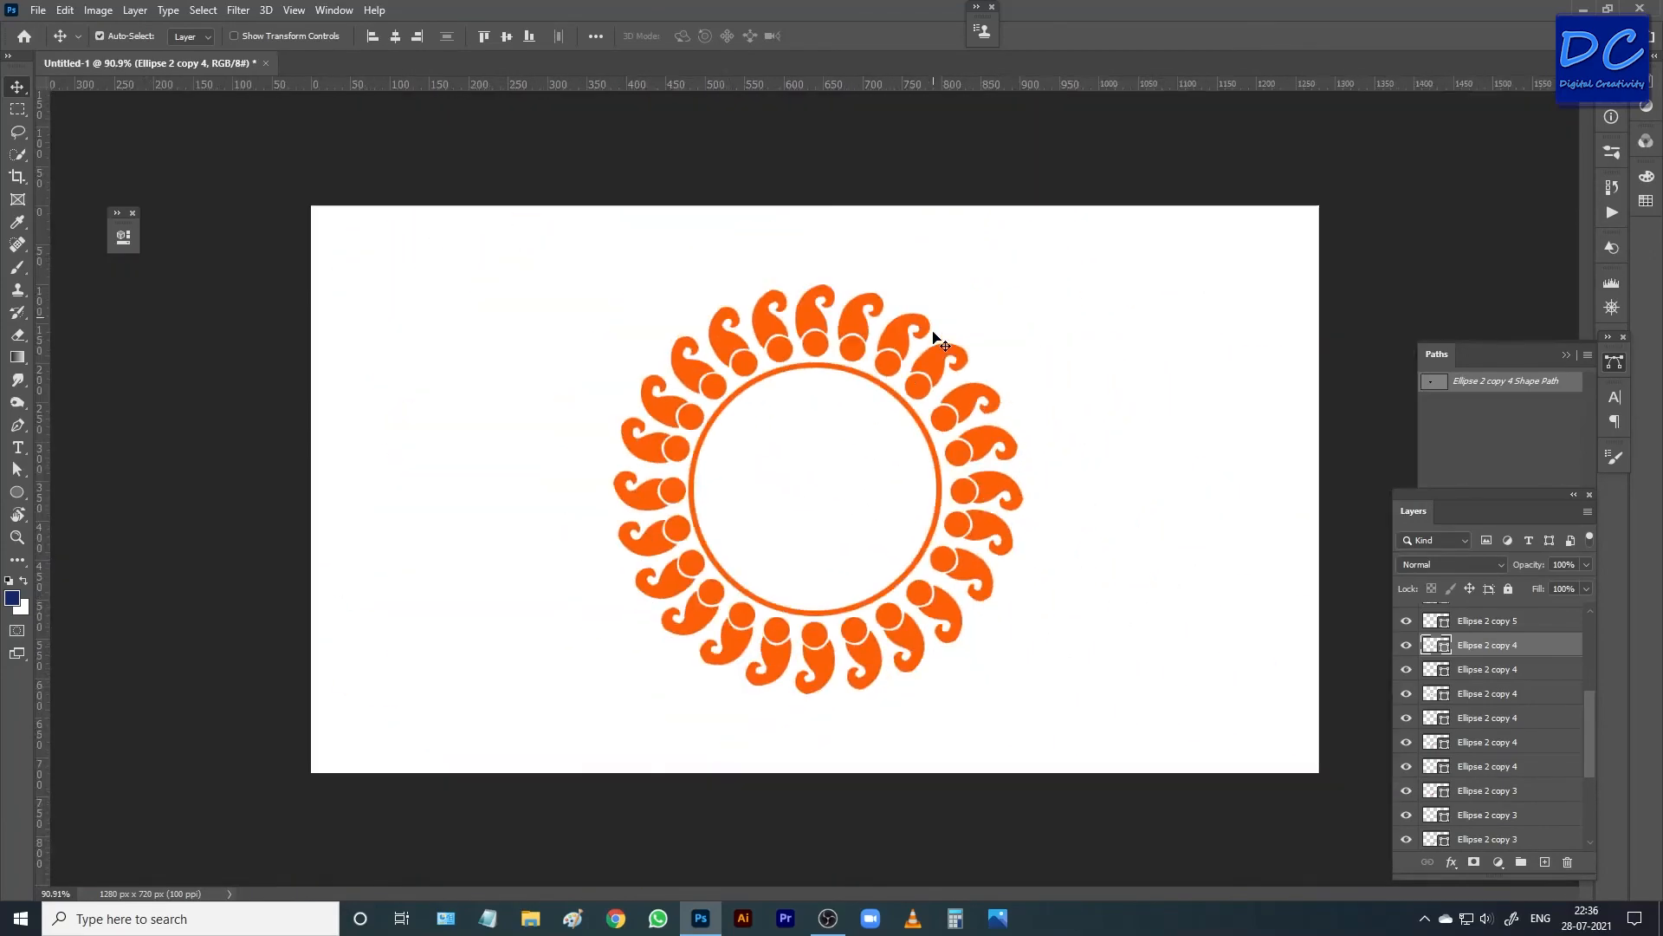